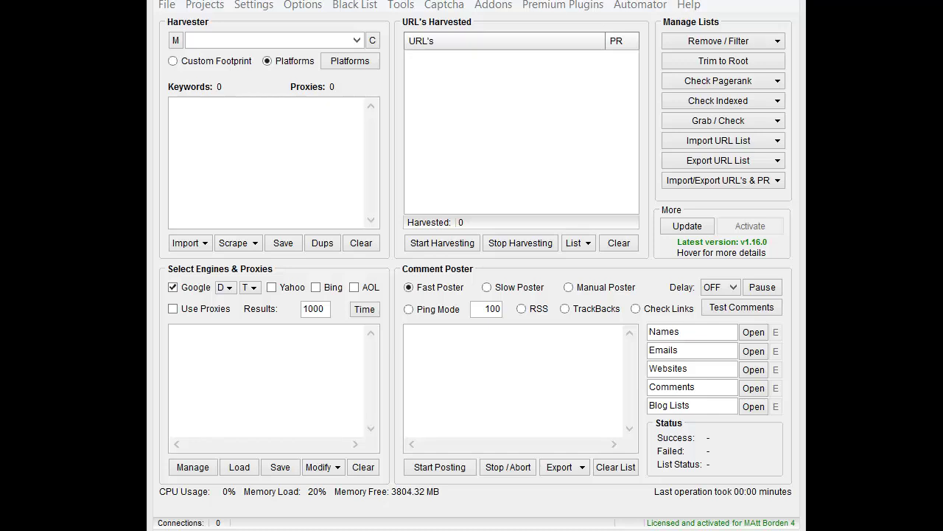
# Step: Load the preset footprint "Comments links could be nofollow free" into the harvester's footprint field
pyautogui.click(234, 40)
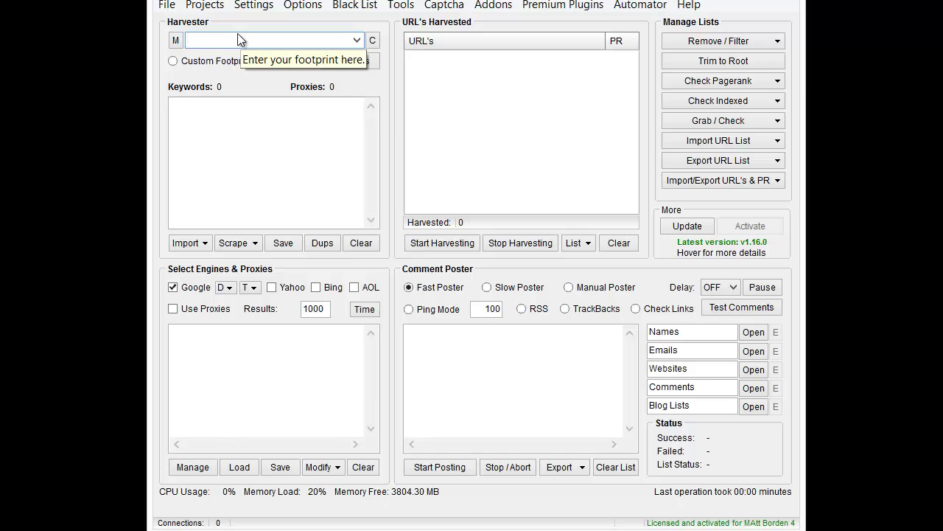
pyautogui.click(356, 41)
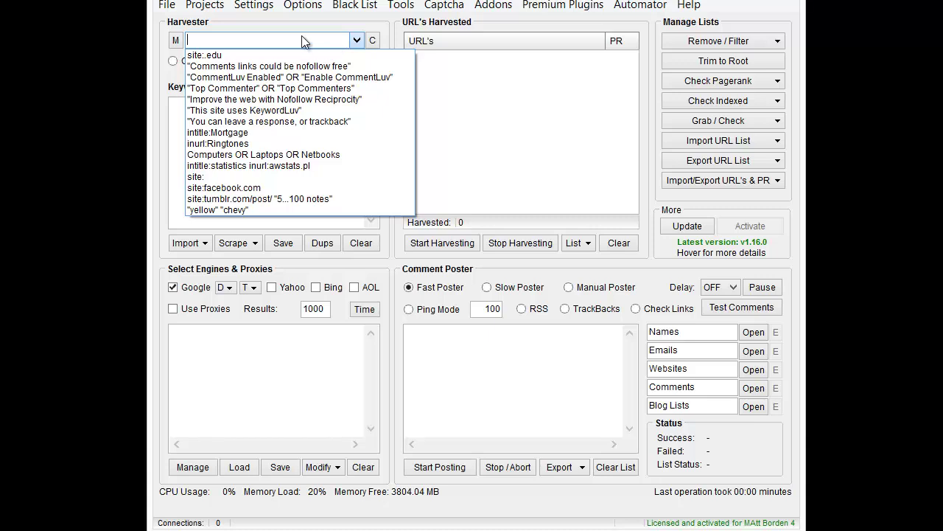
pyautogui.click(302, 37)
pyautogui.click(356, 40)
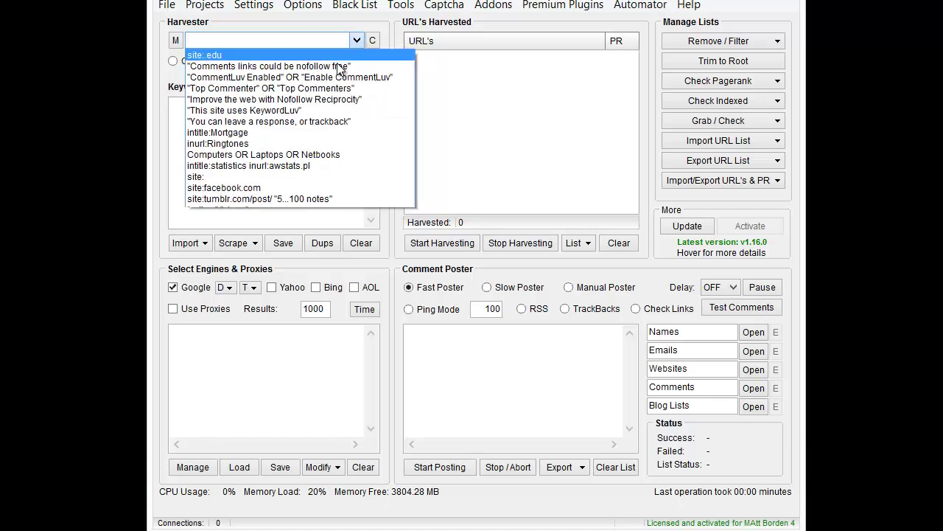
pyautogui.click(221, 65)
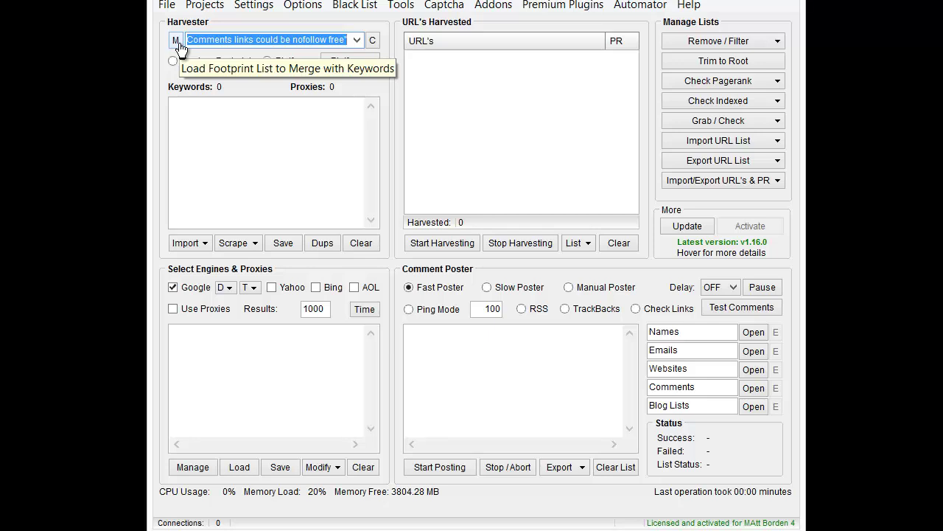
# Step: Examine the keyword import options, viewing the standard file import and the unicode keyword converter without importing anything
pyautogui.click(248, 137)
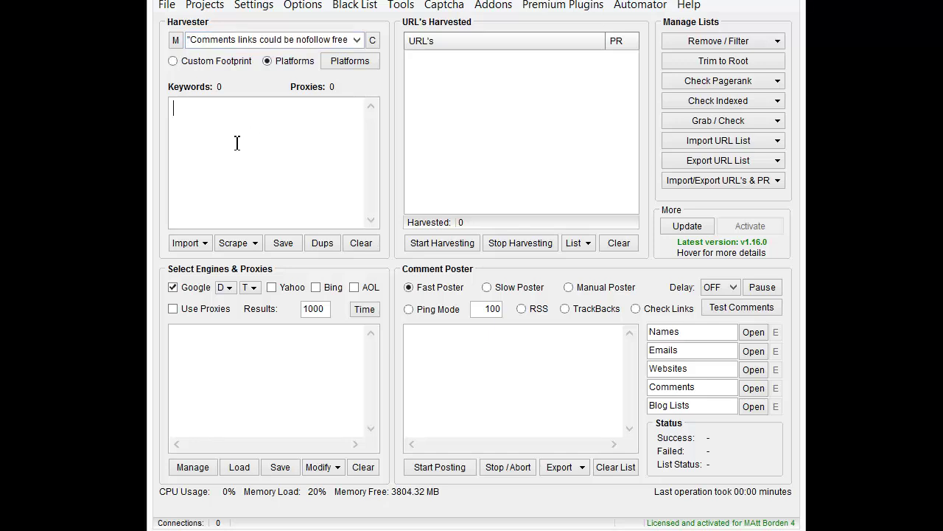
pyautogui.click(187, 243)
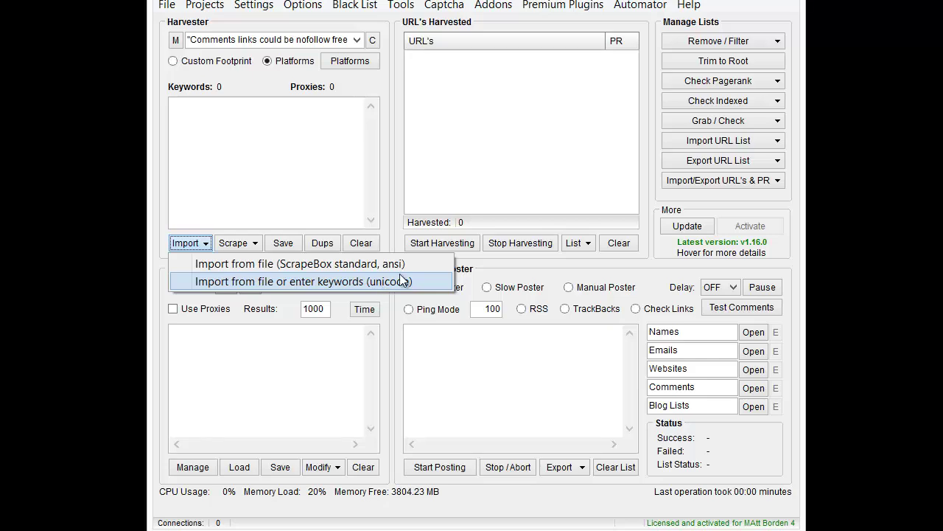
pyautogui.click(502, 8)
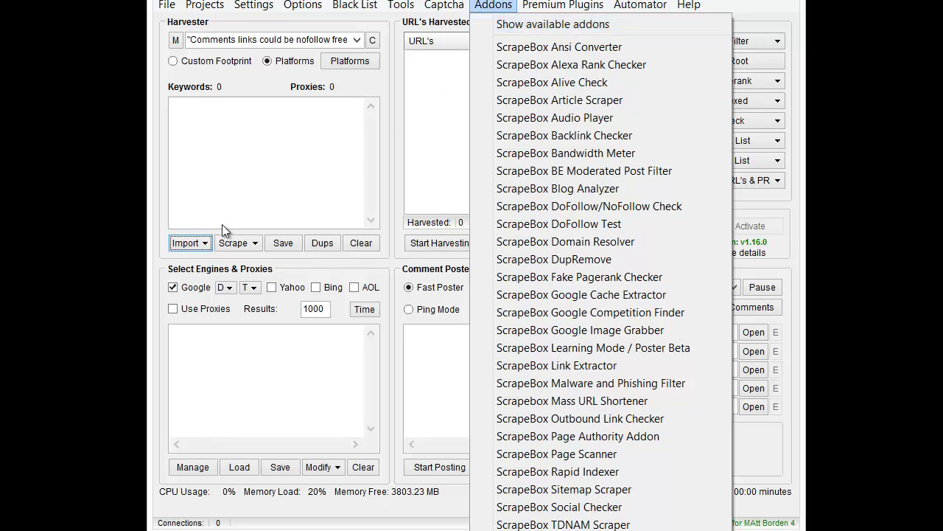
pyautogui.click(182, 245)
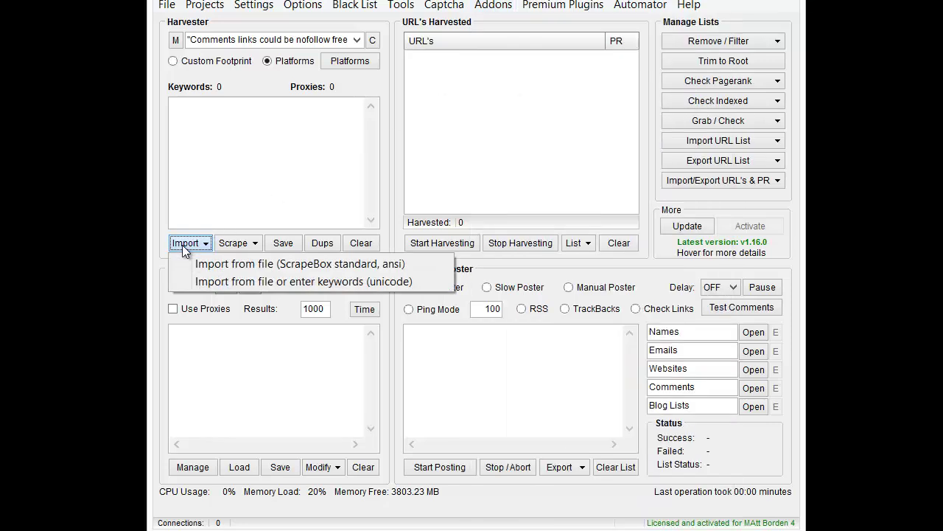
pyautogui.click(210, 268)
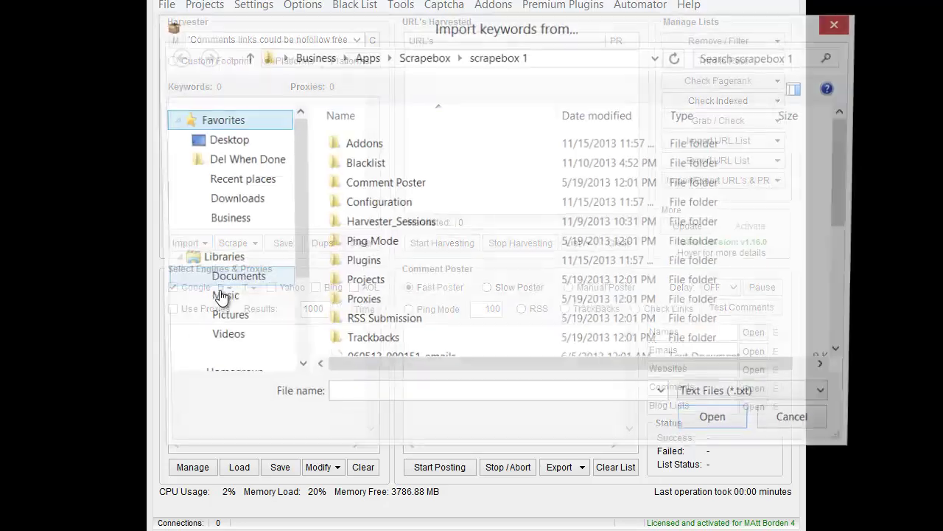
pyautogui.click(796, 427)
pyautogui.click(185, 243)
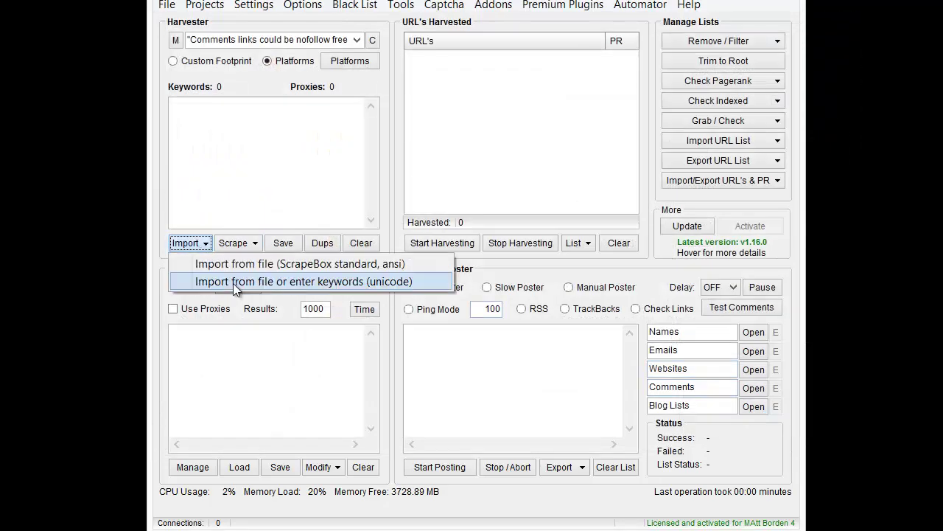
pyautogui.click(232, 283)
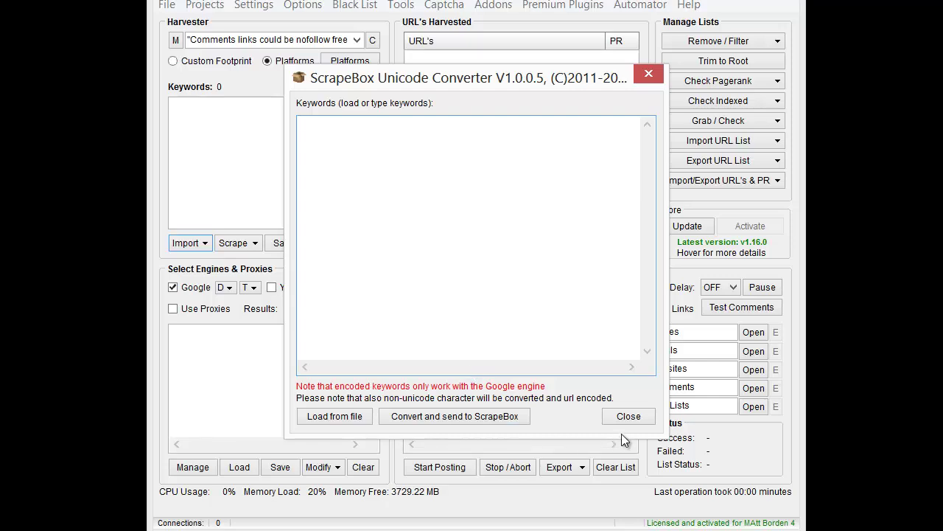
pyautogui.click(638, 426)
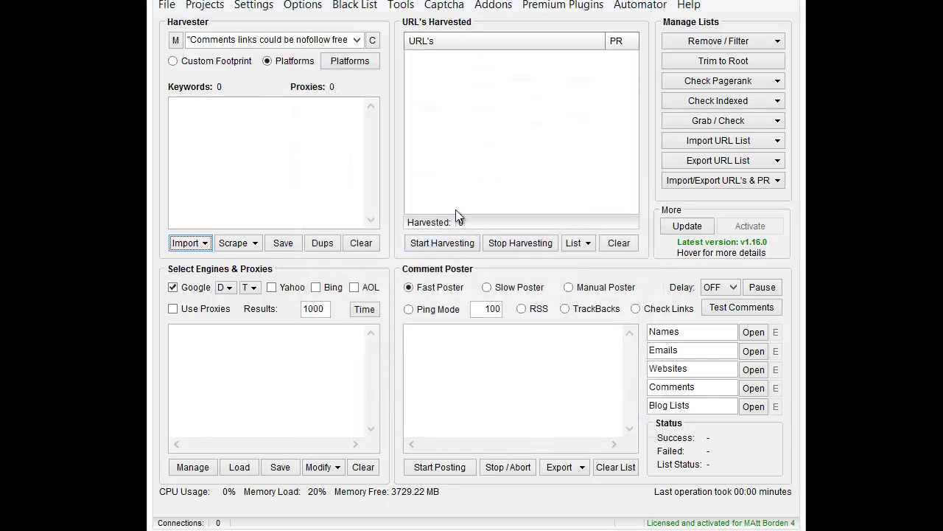
# Step: Switch the harvester to Custom Footprint mode
pyautogui.click(213, 68)
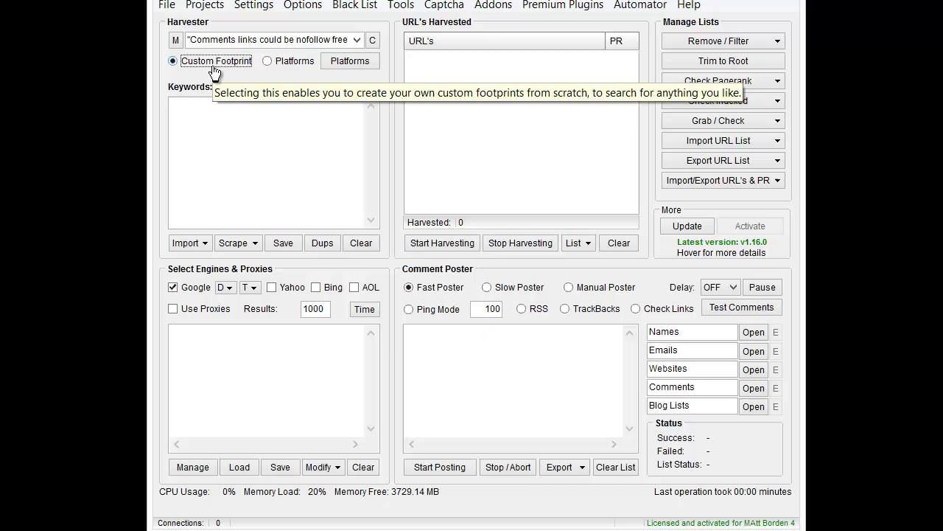
pyautogui.click(270, 39)
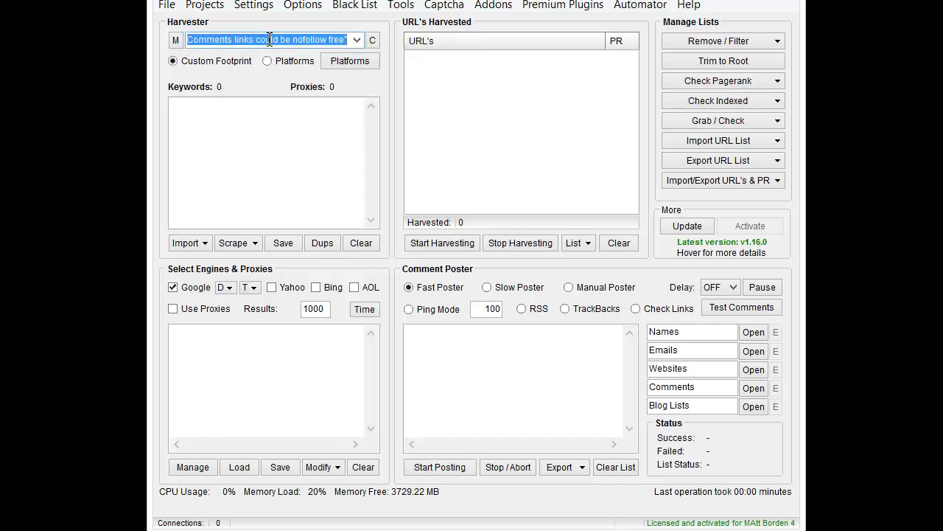
pyautogui.click(253, 111)
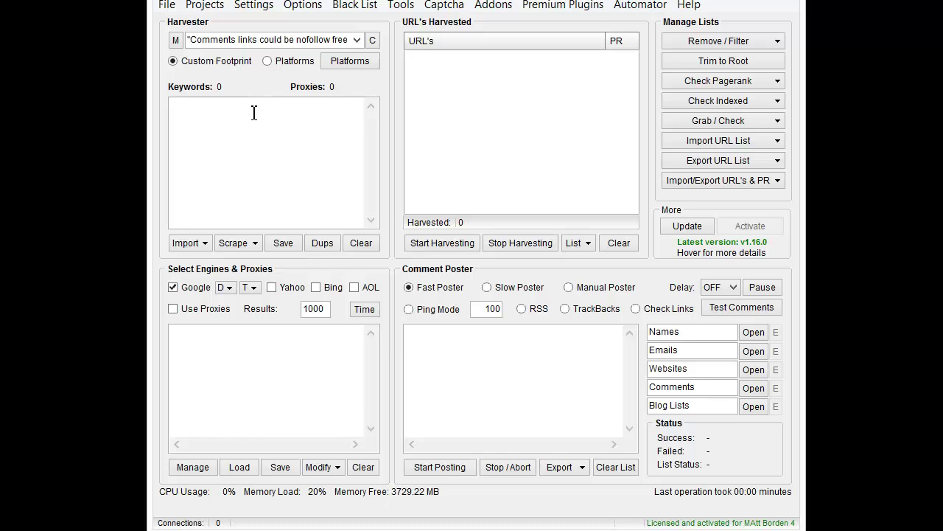
# Step: Switch the harvester to Platforms mode and select the 4images, DEDE Ims and BlogEngine platforms
pyautogui.click(294, 61)
pyautogui.click(350, 61)
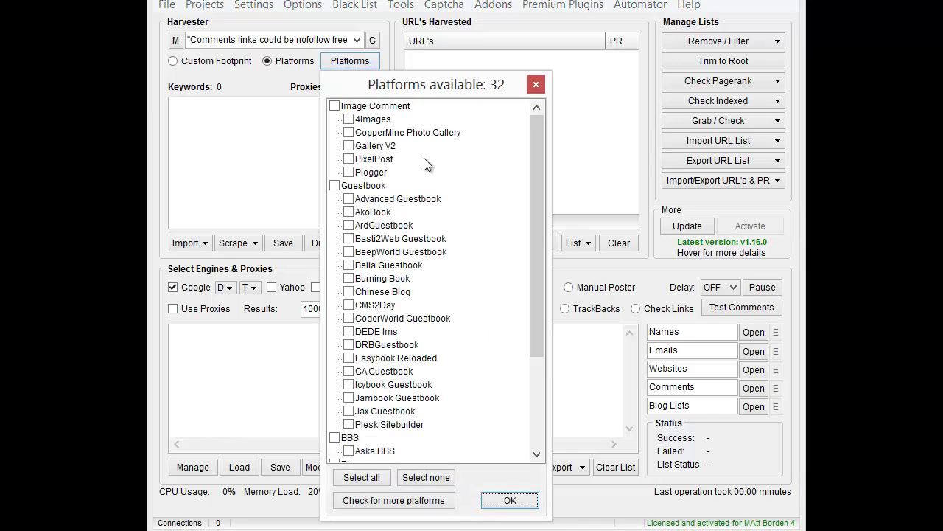
pyautogui.click(369, 124)
pyautogui.click(345, 121)
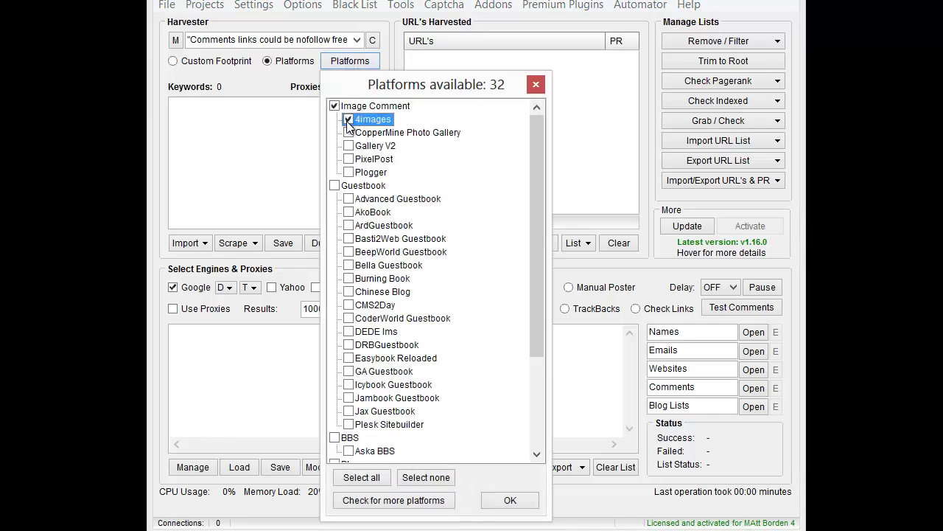
pyautogui.click(349, 332)
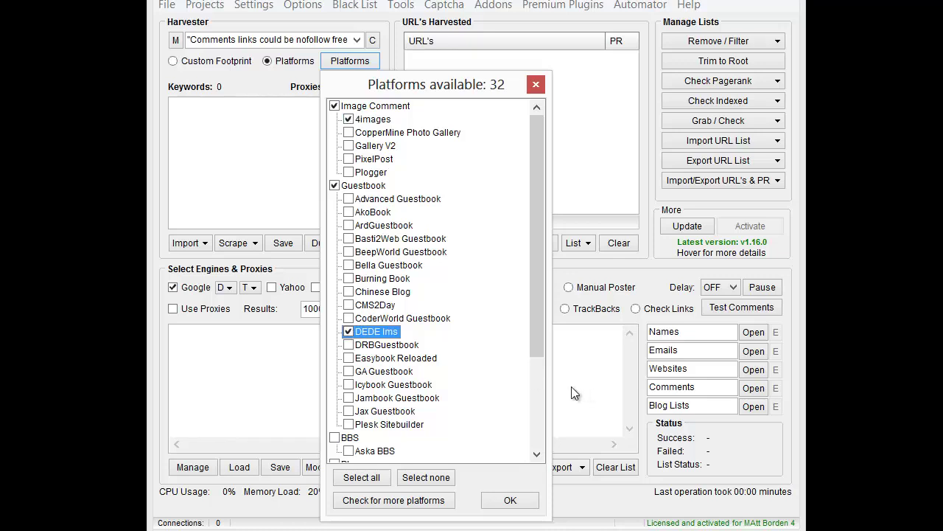
pyautogui.scroll(-4, 538, 412)
pyautogui.click(348, 359)
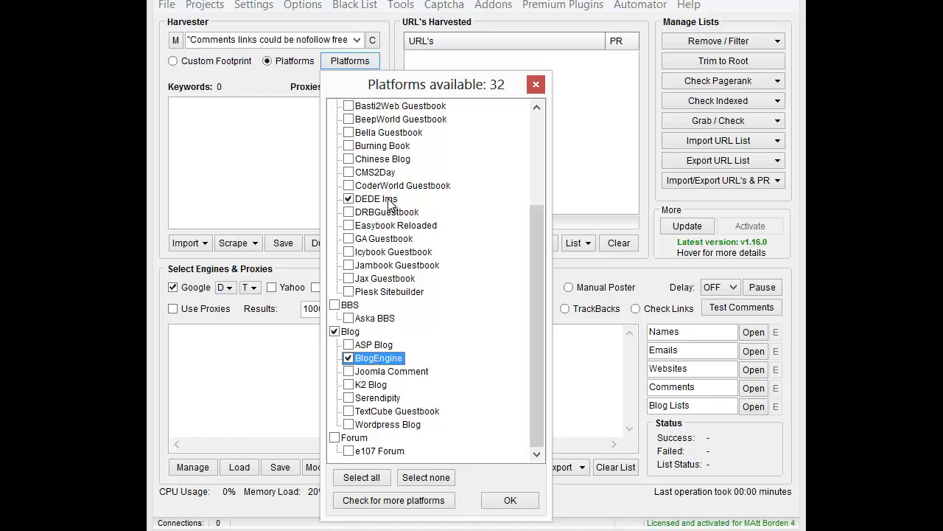
pyautogui.scroll(4, 533, 230)
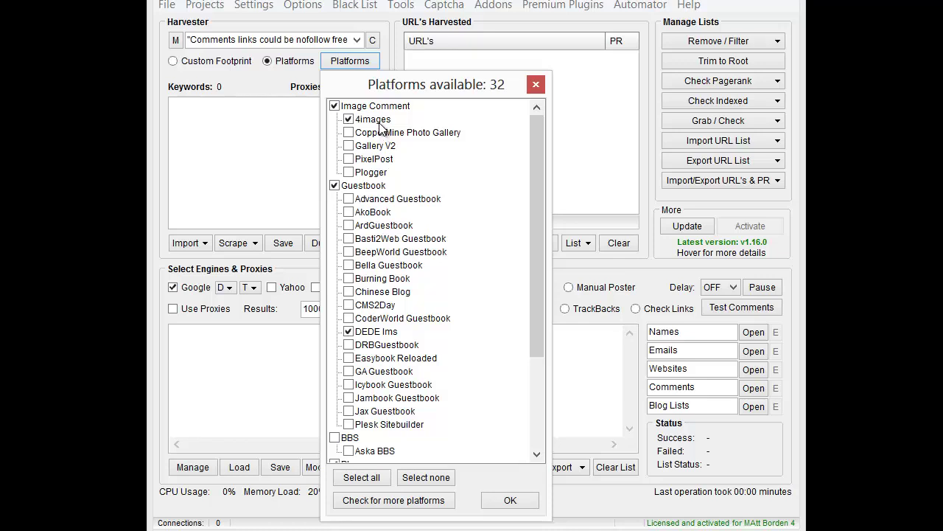
pyautogui.click(508, 501)
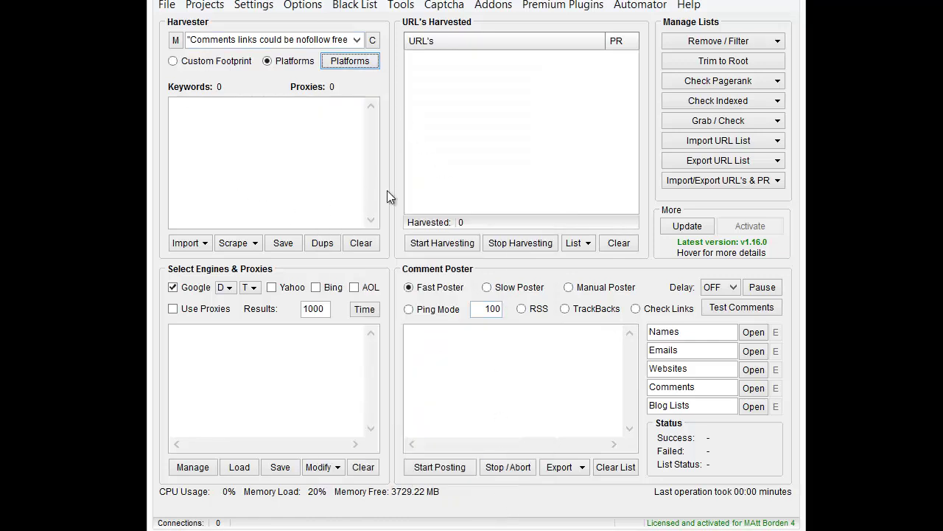
# Step: Examine the Keyword Scraper's suggestion sources, scrape level and Google domain choices, and close it without scraping
pyautogui.click(240, 247)
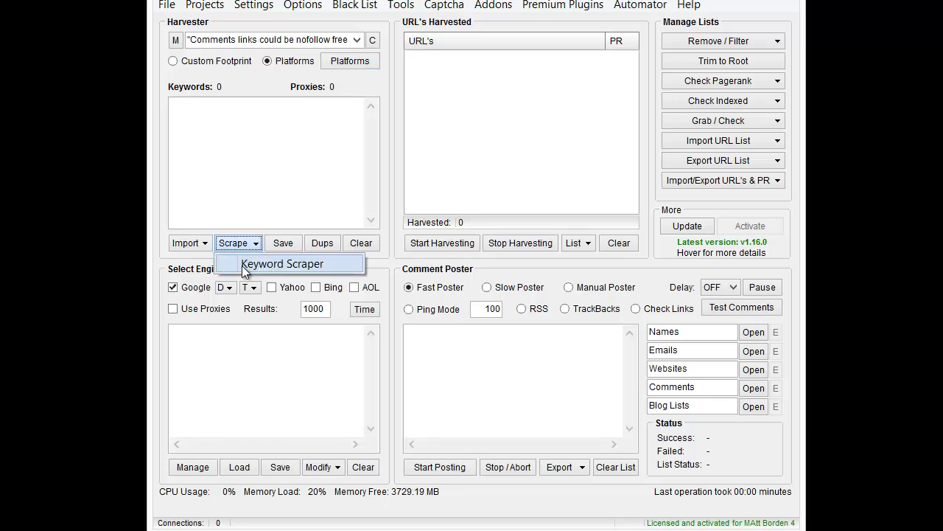
pyautogui.click(243, 264)
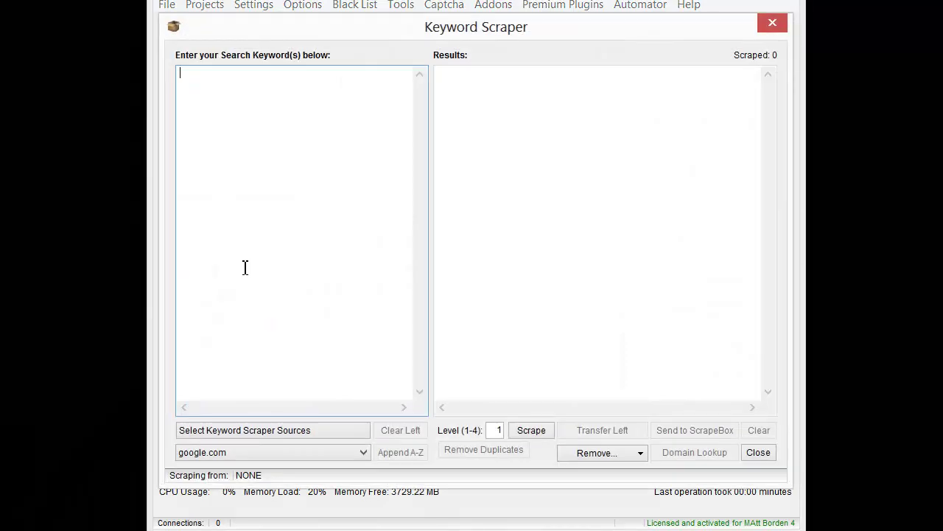
pyautogui.click(310, 436)
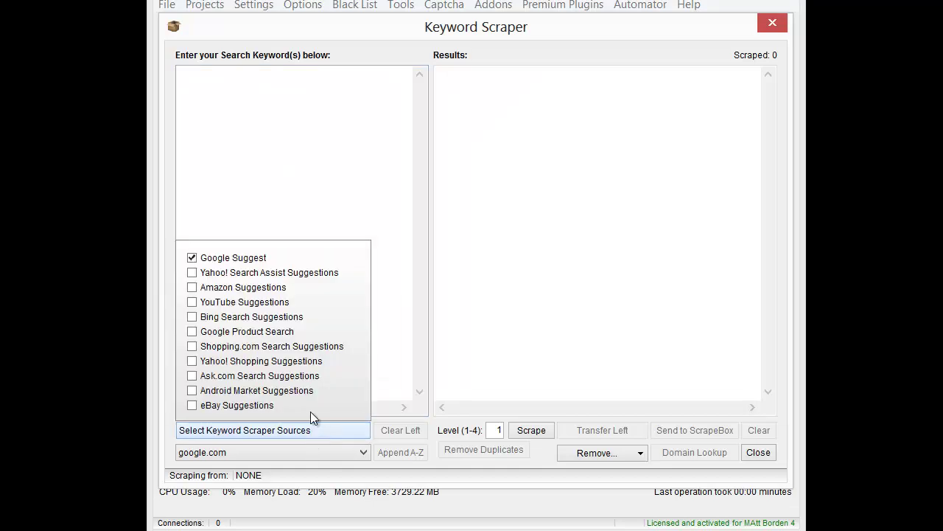
pyautogui.click(263, 169)
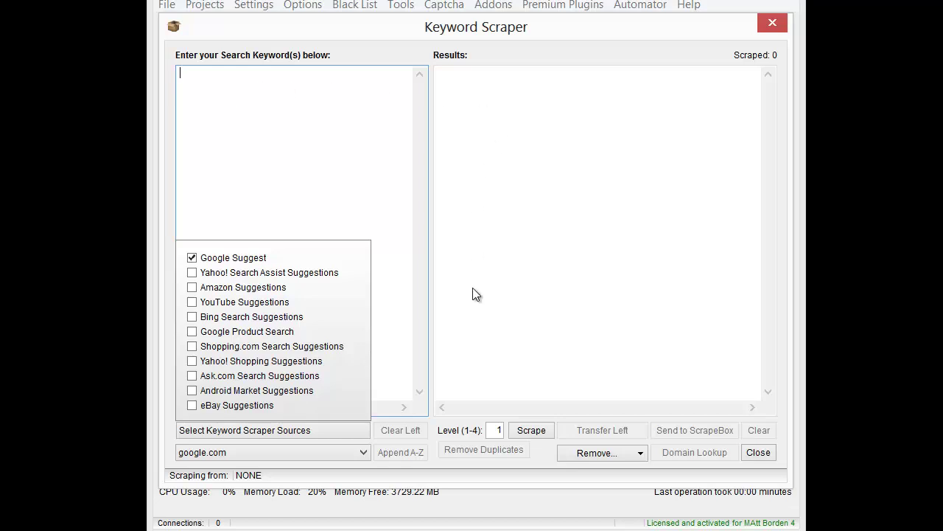
pyautogui.doubleClick(499, 429)
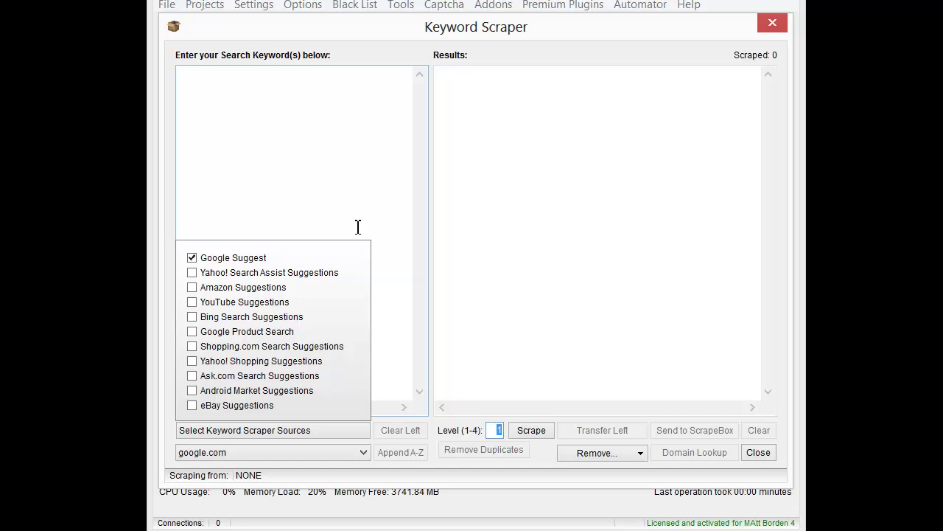
pyautogui.click(295, 454)
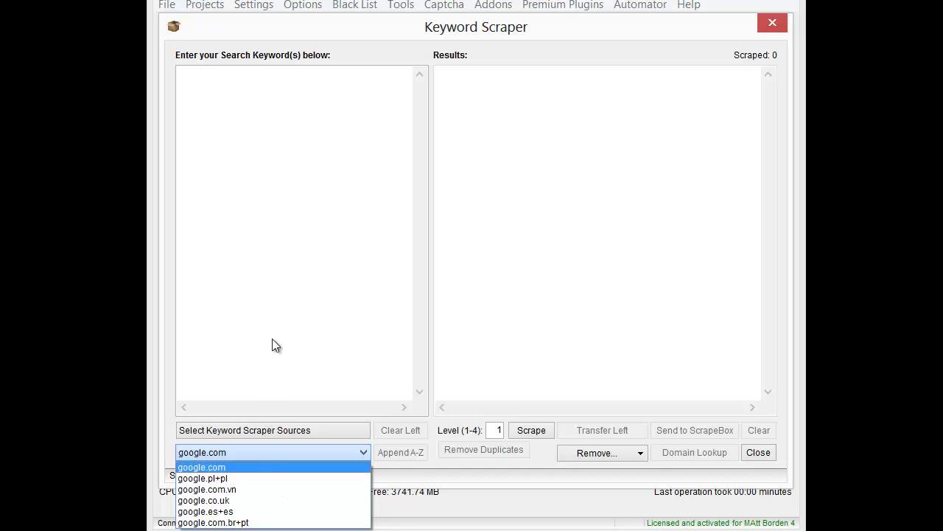
pyautogui.click(332, 329)
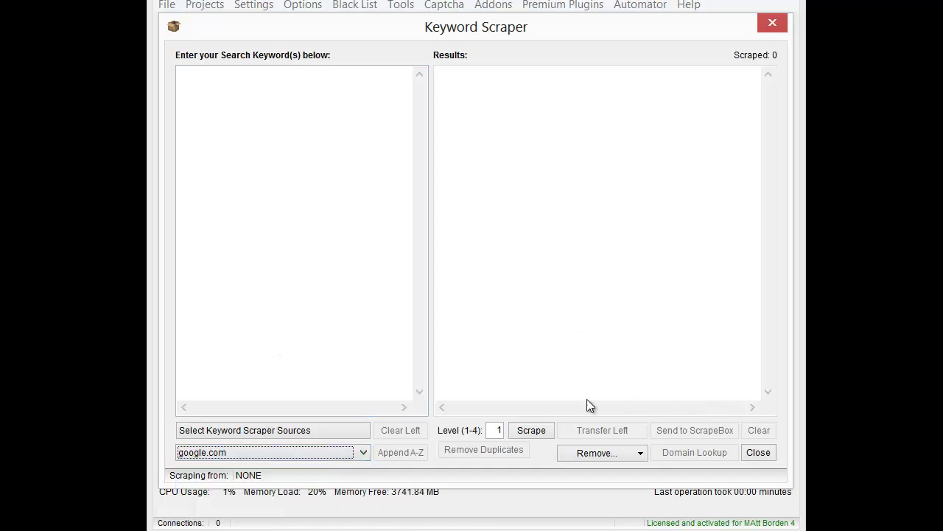
pyautogui.click(758, 451)
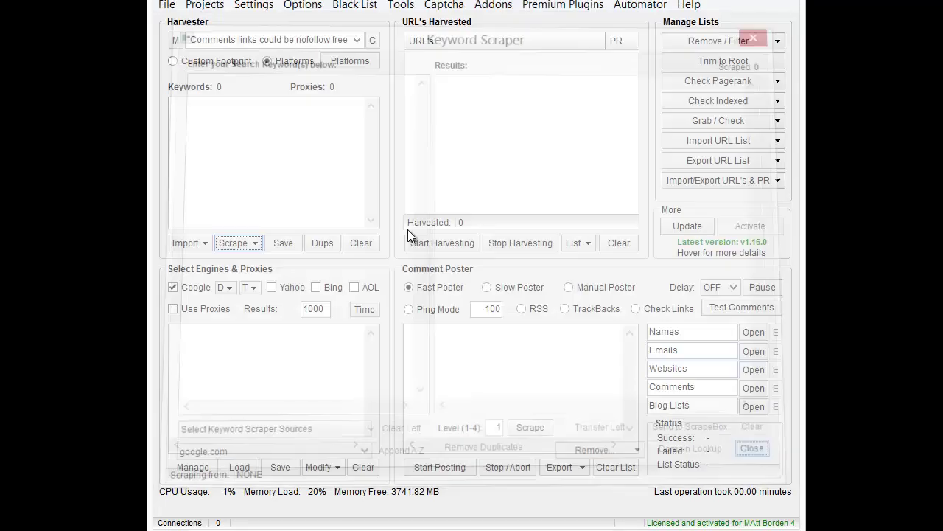
# Step: Turn off the custom harvester in the program settings
pyautogui.click(311, 163)
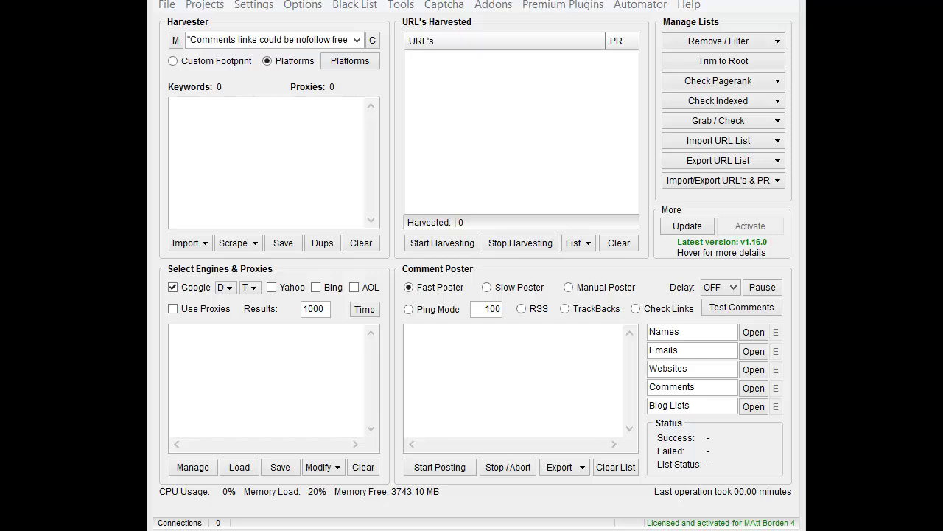
pyautogui.click(253, 6)
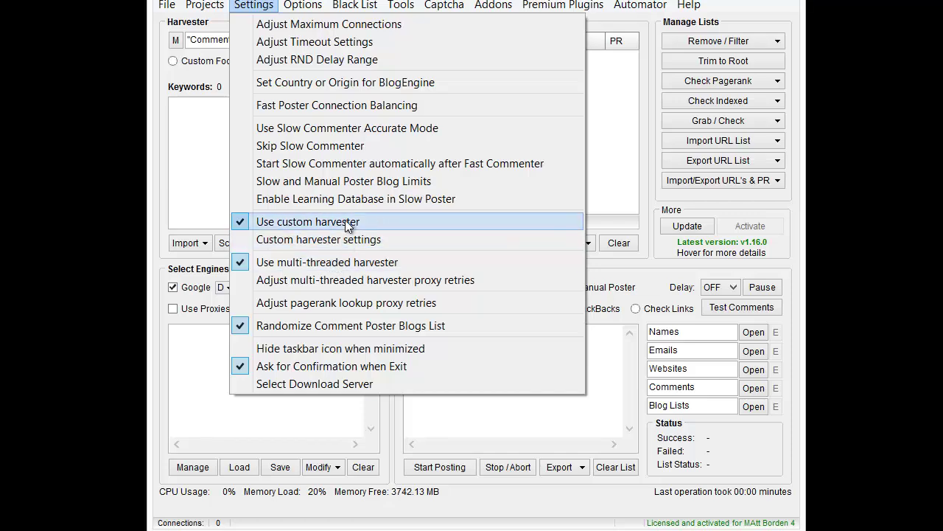
pyautogui.click(347, 223)
pyautogui.click(253, 6)
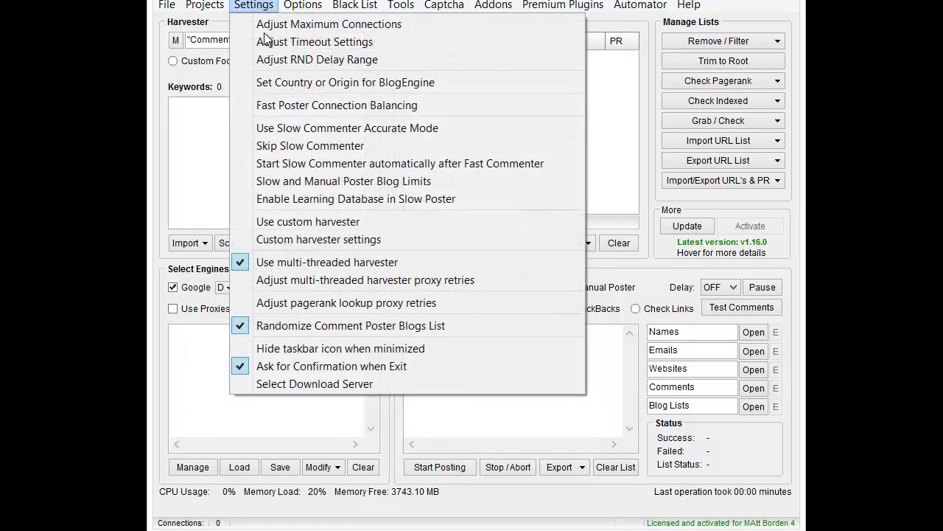
pyautogui.click(296, 263)
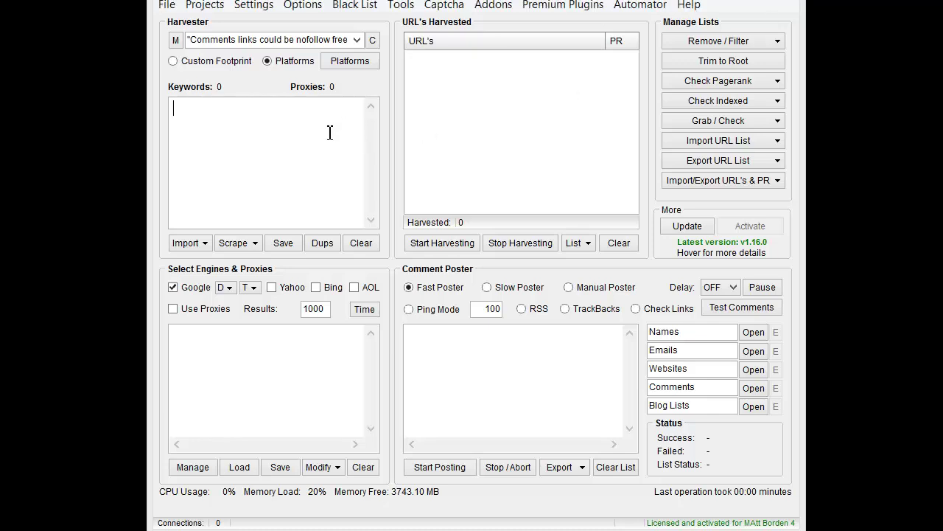
# Step: Clear the harvester's footprint, enter "car" as the keyword and switch to Custom Footprint mode
pyautogui.click(372, 40)
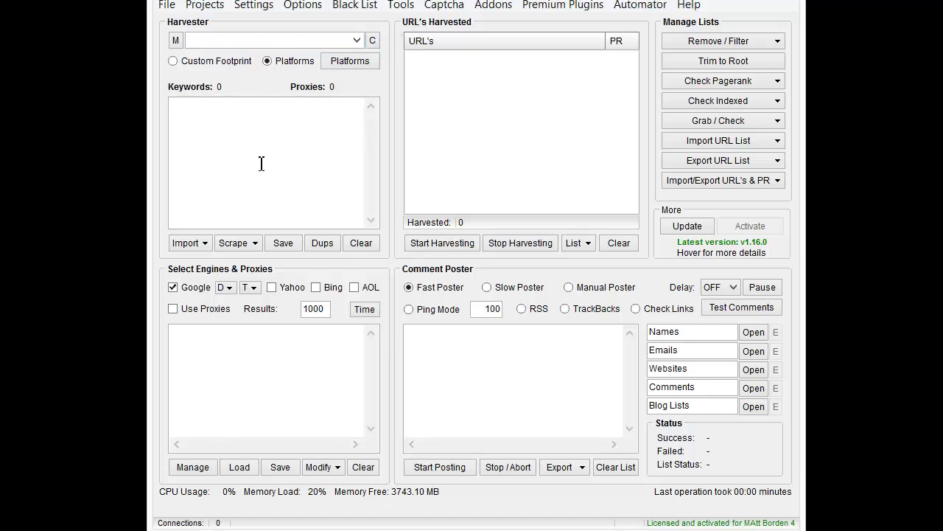
pyautogui.write('car')
pyautogui.click(220, 64)
# Step: Set the number of results to 500 and harvest URLs from Google for the entered keyword
pyautogui.doubleClick(322, 308)
pyautogui.write('500')
pyautogui.click(423, 246)
pyautogui.click(529, 323)
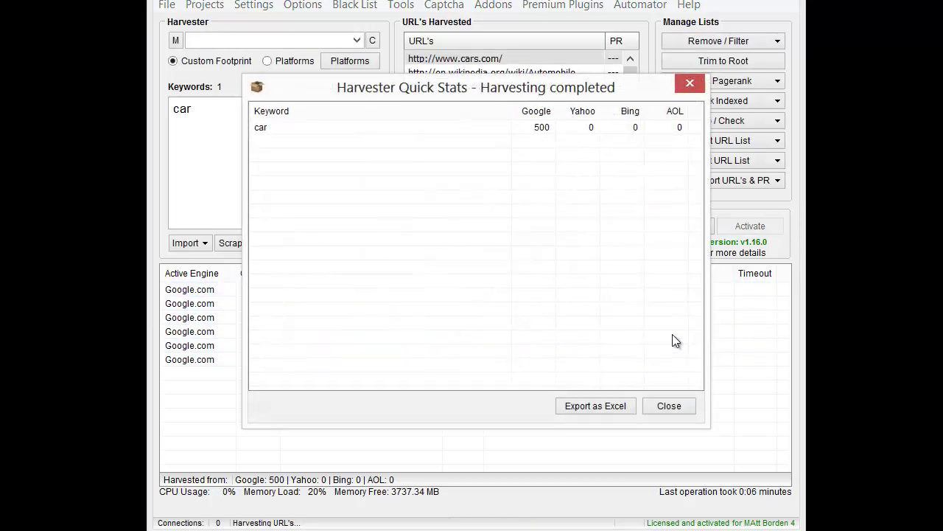
# Step: Examine the Google harvest's per-page results and URL list behind the quick stats, and close the stats
pyautogui.moveTo(625, 92); pyautogui.dragTo(157, 79)
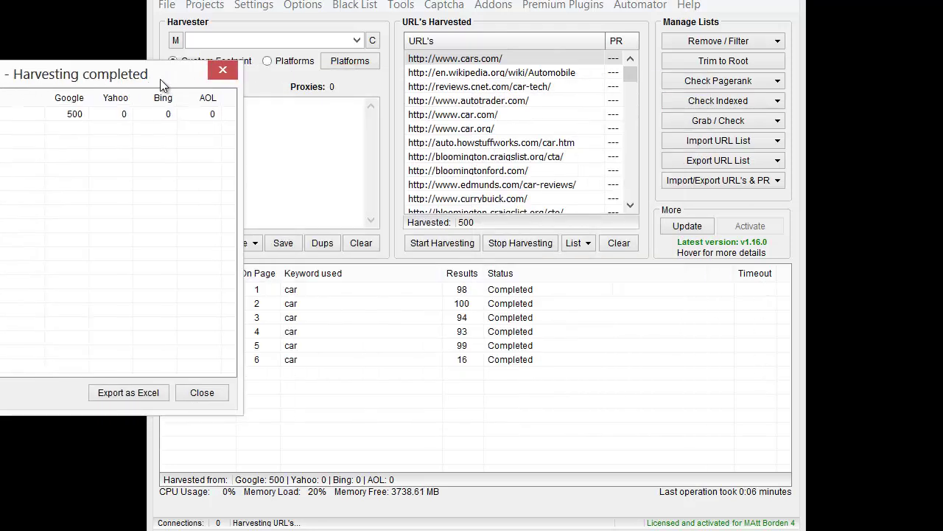
pyautogui.moveTo(178, 76); pyautogui.dragTo(196, 0)
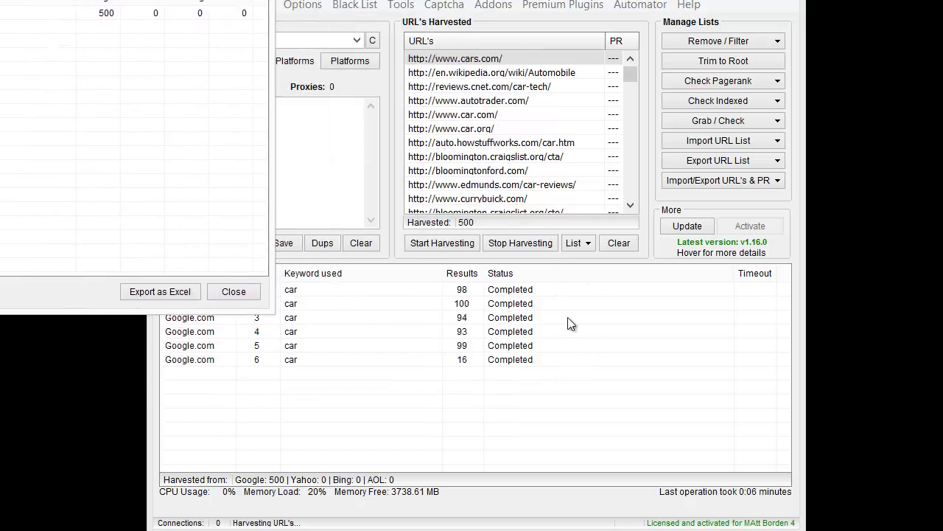
pyautogui.moveTo(115, 0); pyautogui.dragTo(533, 127)
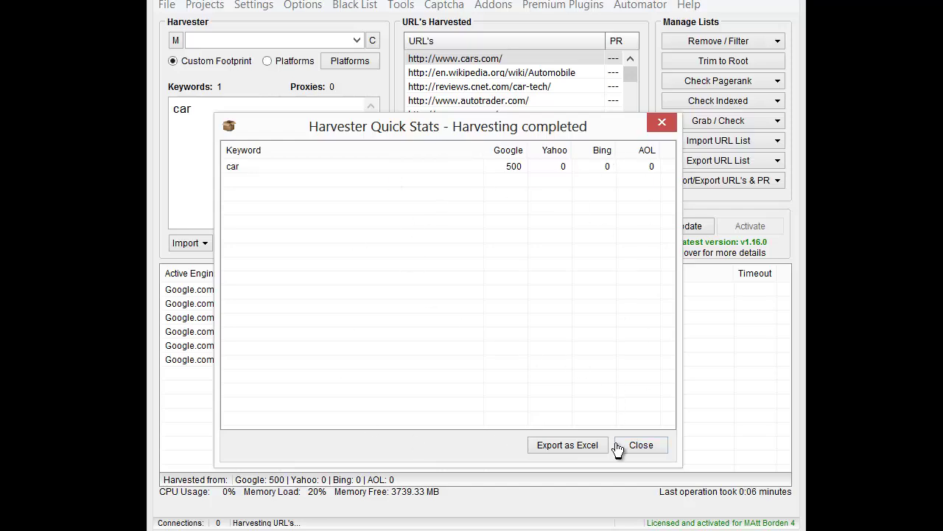
pyautogui.click(641, 447)
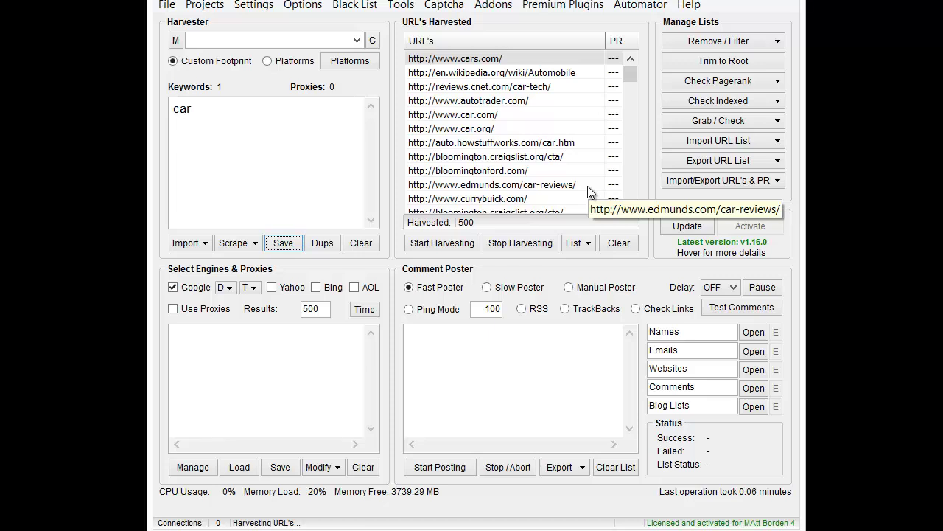
# Step: Set the maximum of the RND delay range to 60 seconds
pyautogui.click(725, 289)
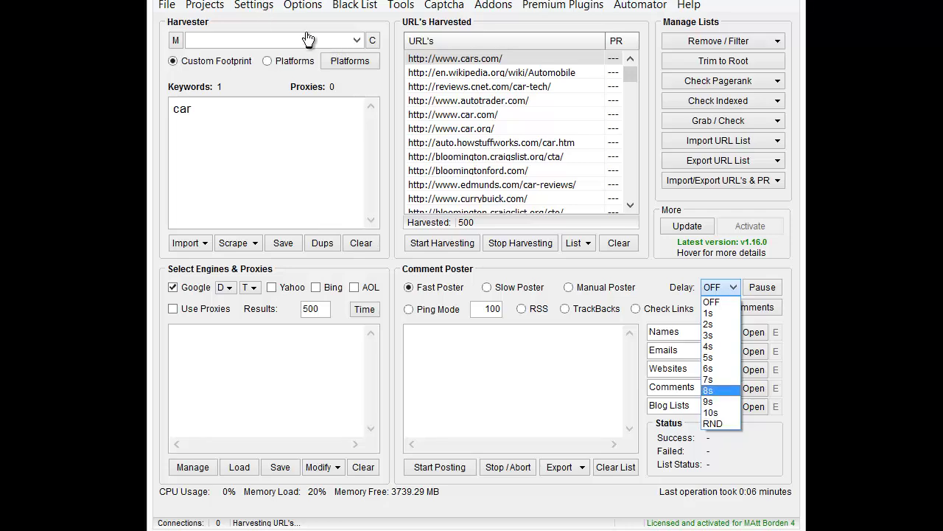
pyautogui.click(261, 13)
pyautogui.click(258, 7)
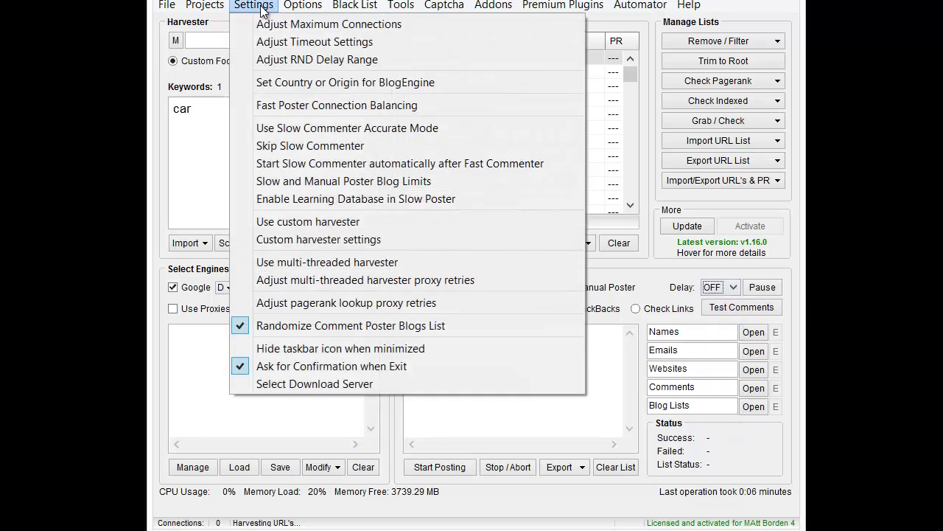
pyautogui.click(291, 63)
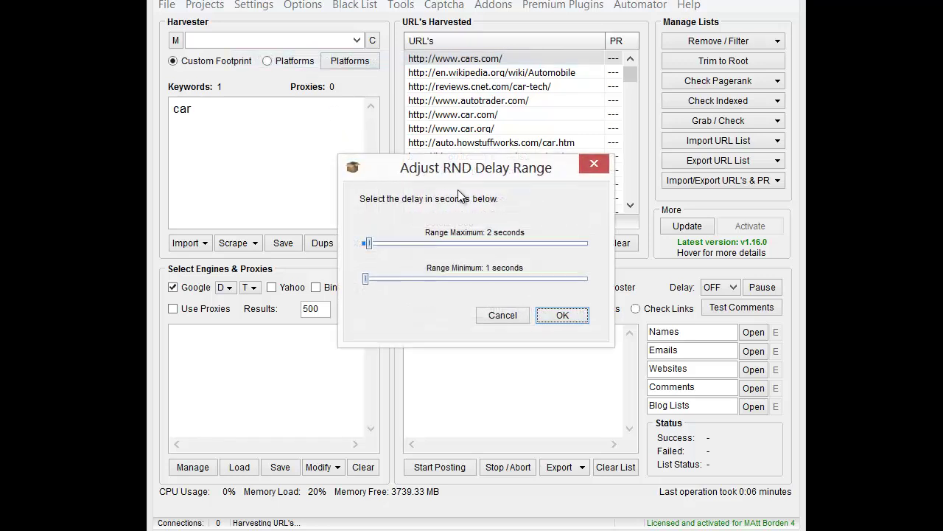
pyautogui.click(368, 244)
pyautogui.moveTo(369, 244); pyautogui.dragTo(688, 256)
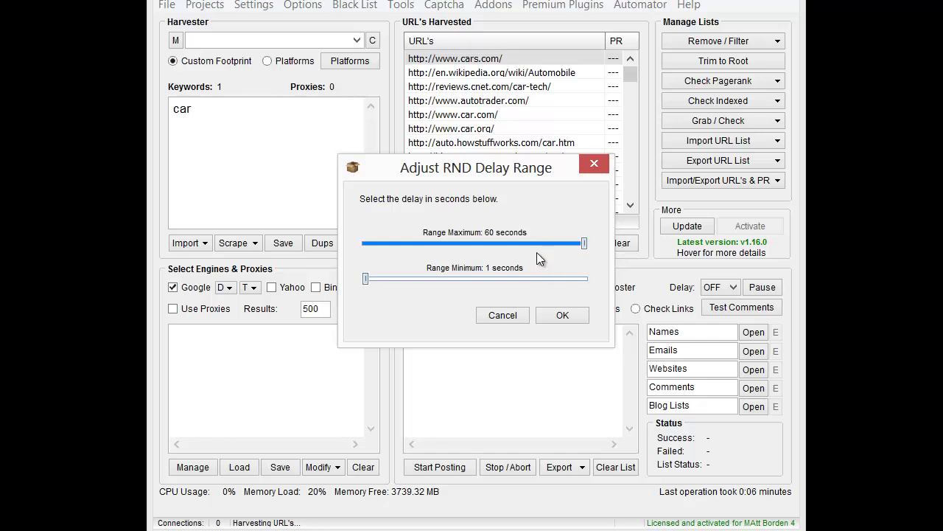
pyautogui.click(579, 322)
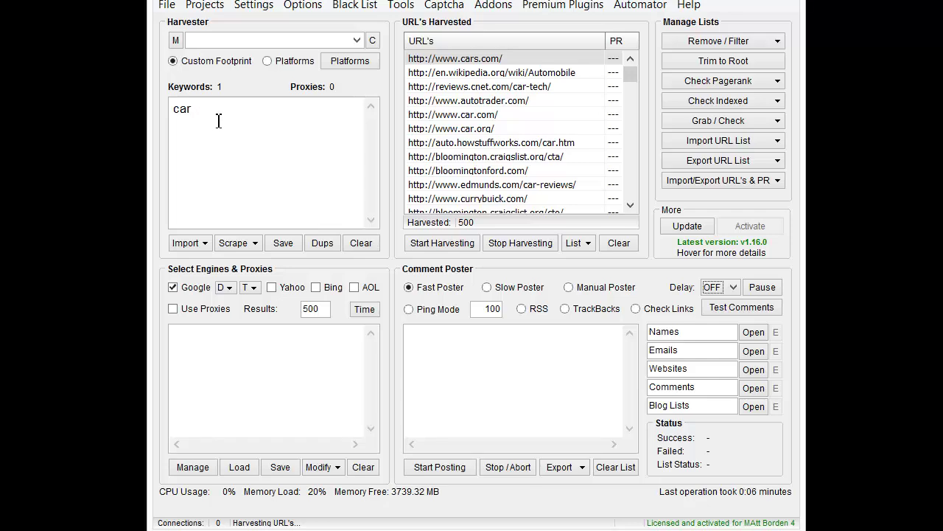
# Step: Turn on the multi-threaded harvester and harvest Google URLs for the entered keyword with it
pyautogui.click(249, 6)
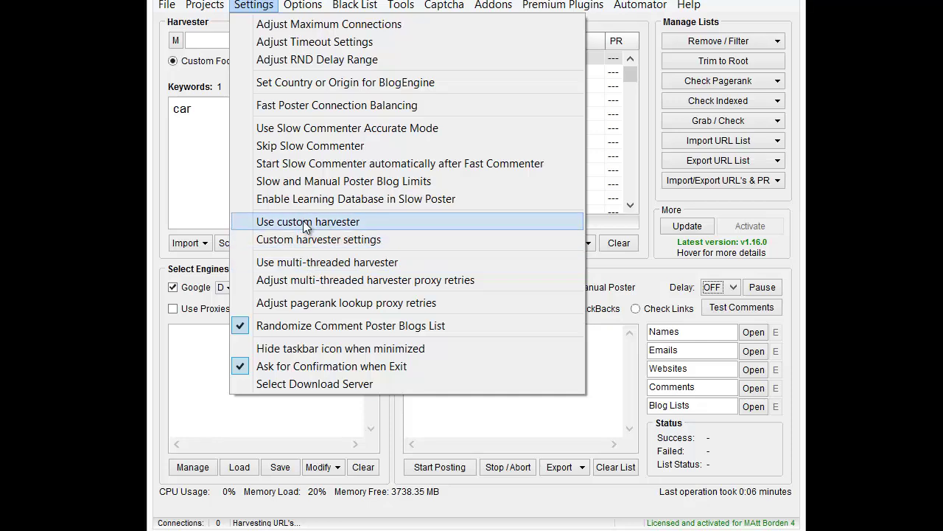
pyautogui.click(294, 262)
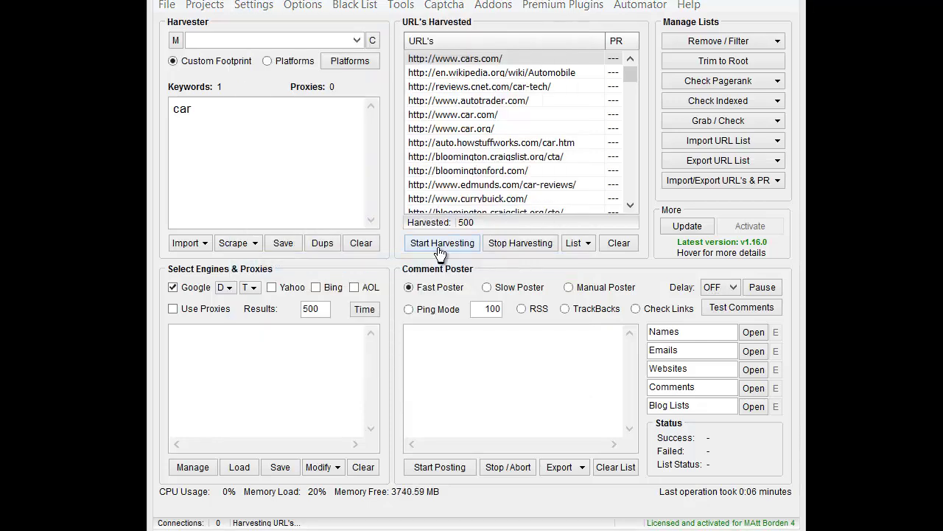
pyautogui.click(440, 246)
pyautogui.click(534, 323)
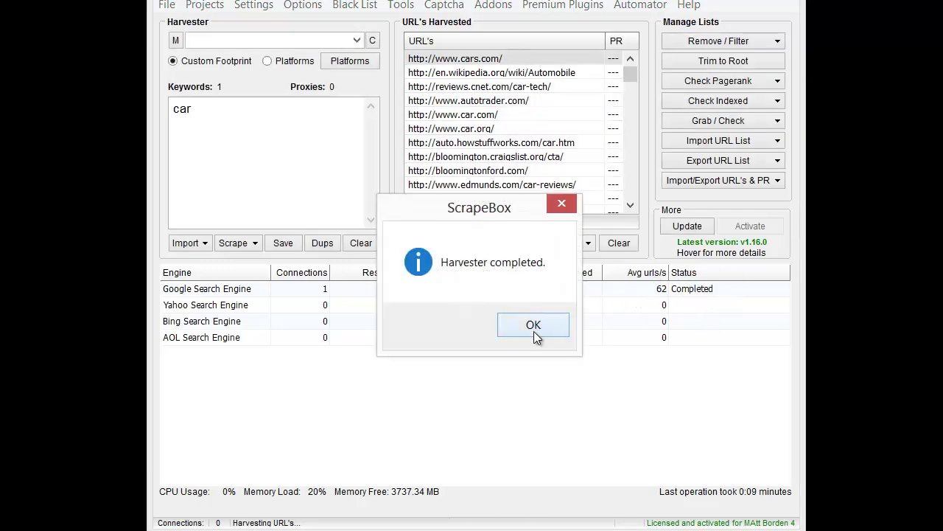
# Step: Examine the harvester's keyword statistics and the keyword export choices, and close the statistics without exporting
pyautogui.click(534, 329)
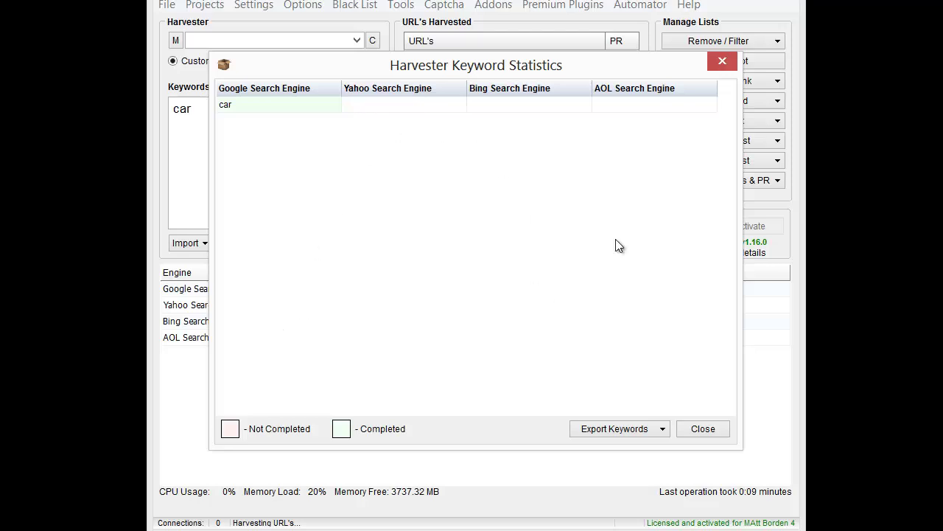
pyautogui.click(621, 428)
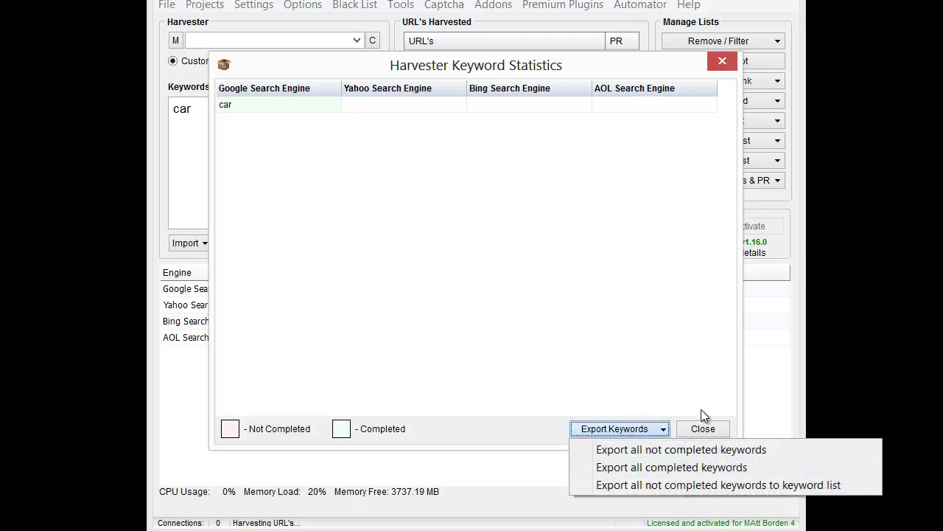
pyautogui.click(703, 428)
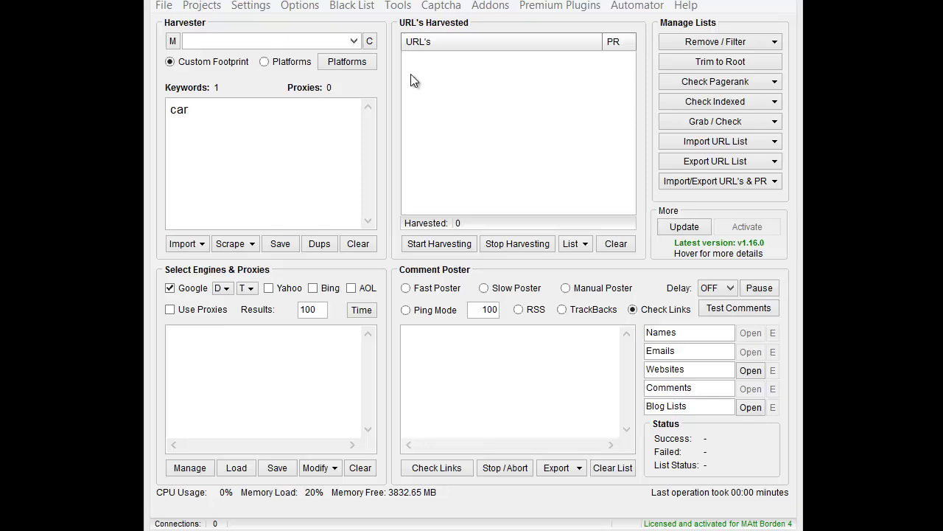
# Step: Open the custom harvester, deselect Bing and select Google as its only engine
pyautogui.click(257, 7)
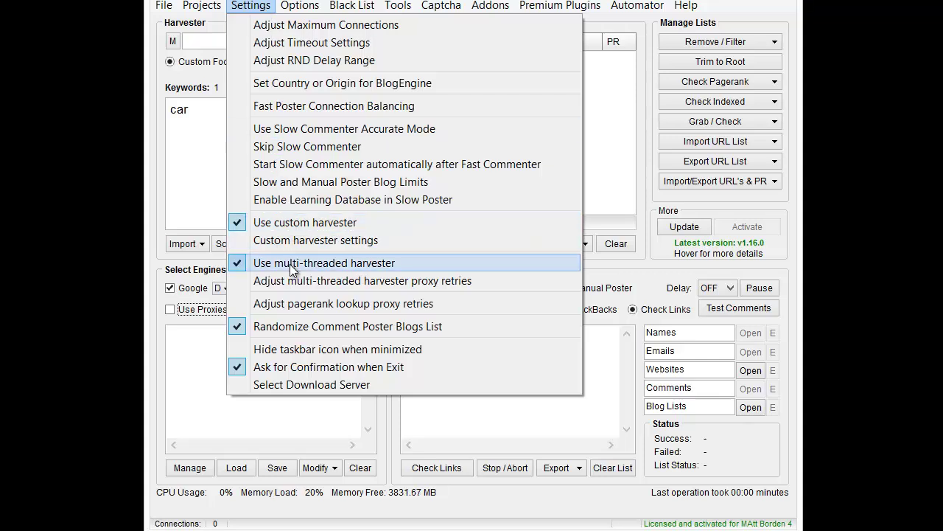
pyautogui.click(597, 160)
pyautogui.click(447, 247)
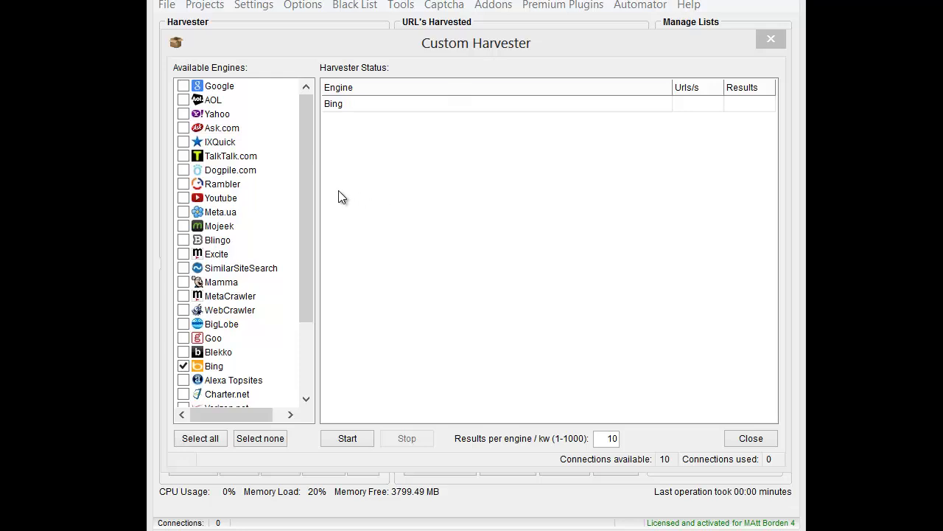
pyautogui.moveTo(308, 141); pyautogui.dragTo(300, 237)
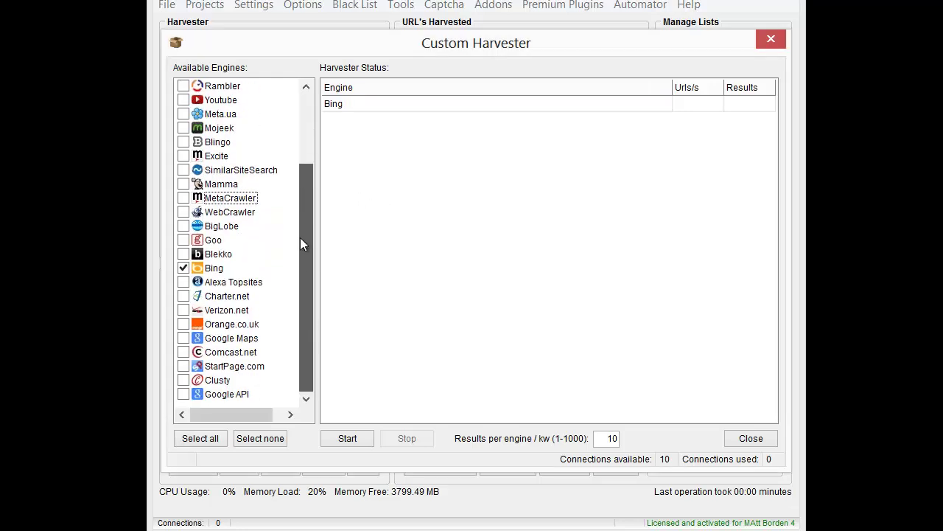
pyautogui.click(183, 270)
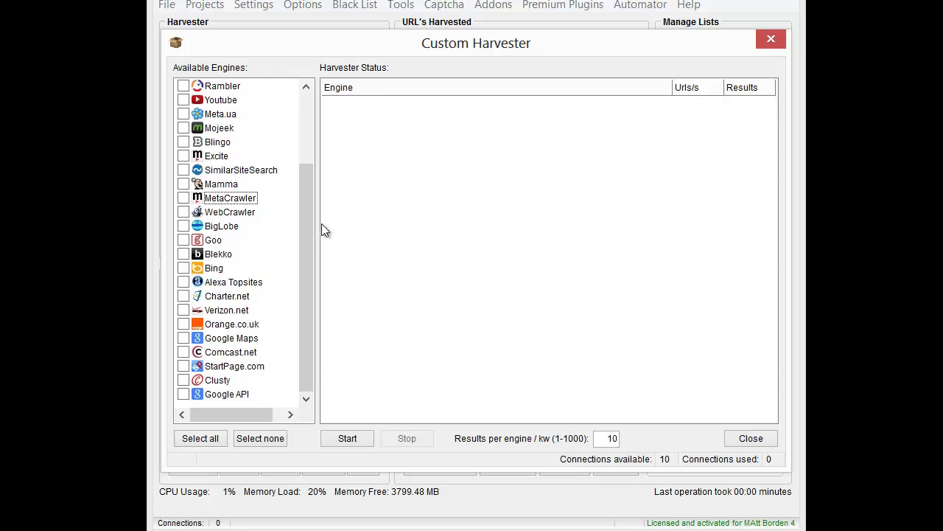
pyautogui.moveTo(308, 217); pyautogui.dragTo(288, 91)
pyautogui.click(184, 87)
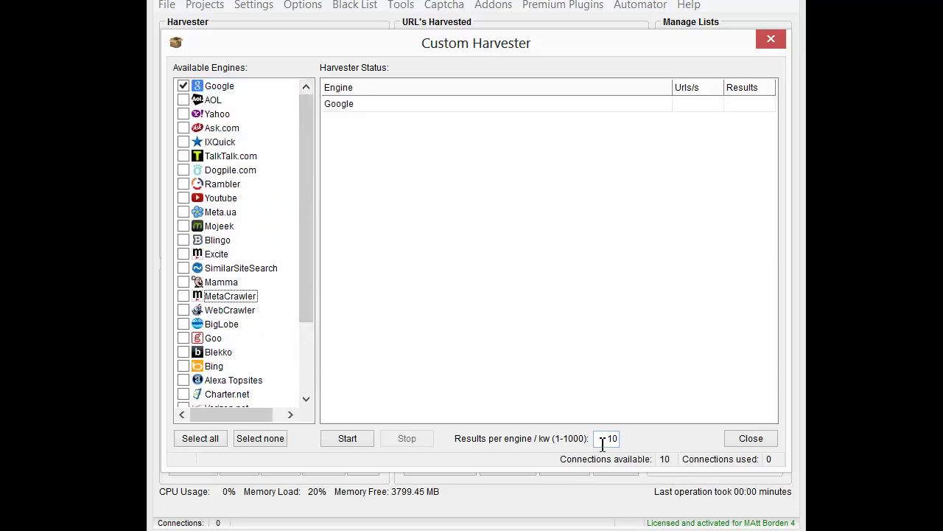
# Step: Set the results per engine and keyword to 500 and run the custom harvester on Google
pyautogui.moveTo(603, 440); pyautogui.dragTo(668, 433)
pyautogui.write('500')
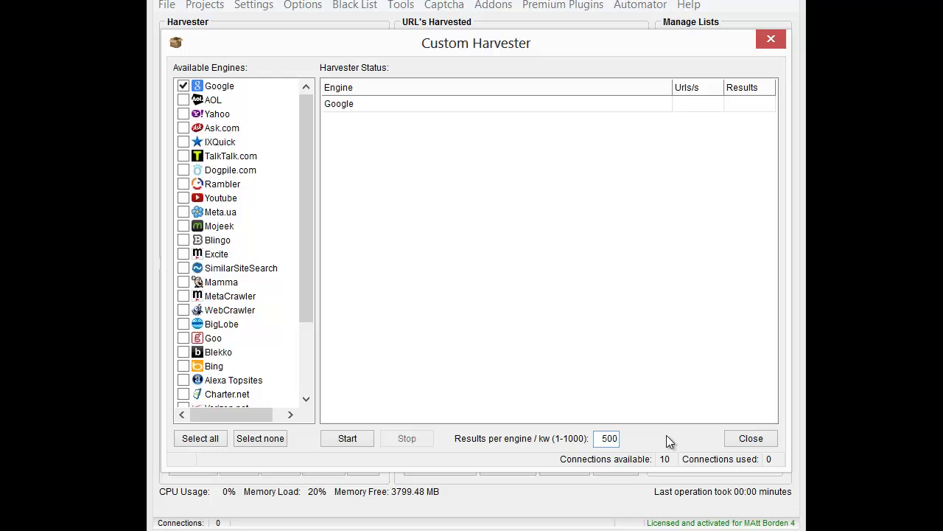
pyautogui.moveTo(560, 54); pyautogui.dragTo(908, 28)
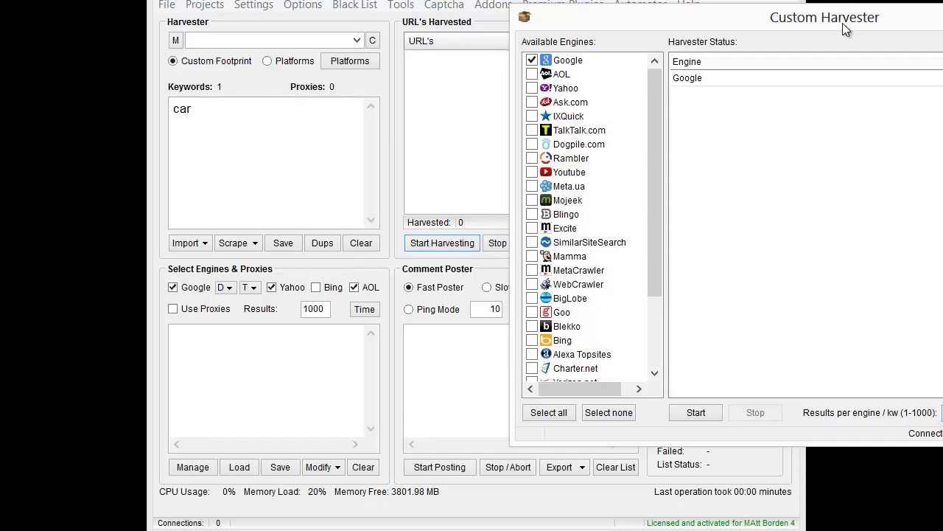
pyautogui.moveTo(843, 23); pyautogui.dragTo(512, 45)
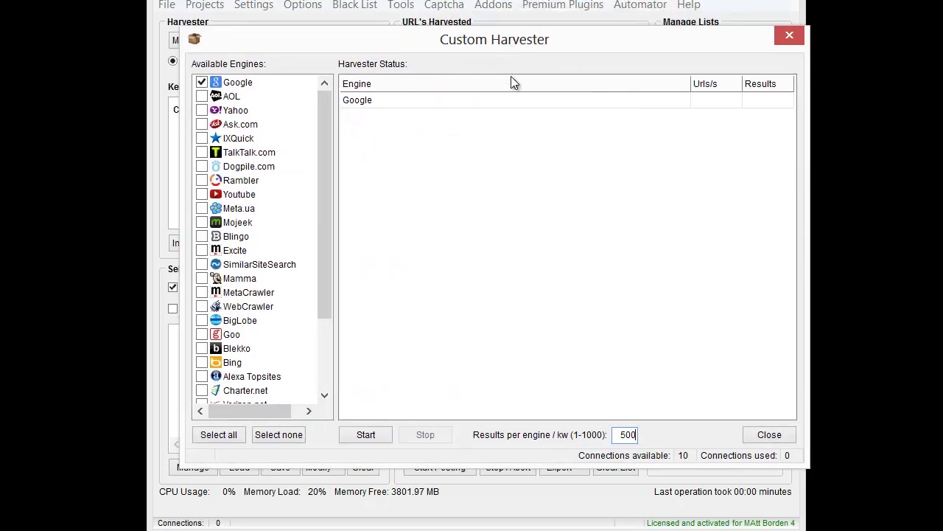
pyautogui.click(362, 434)
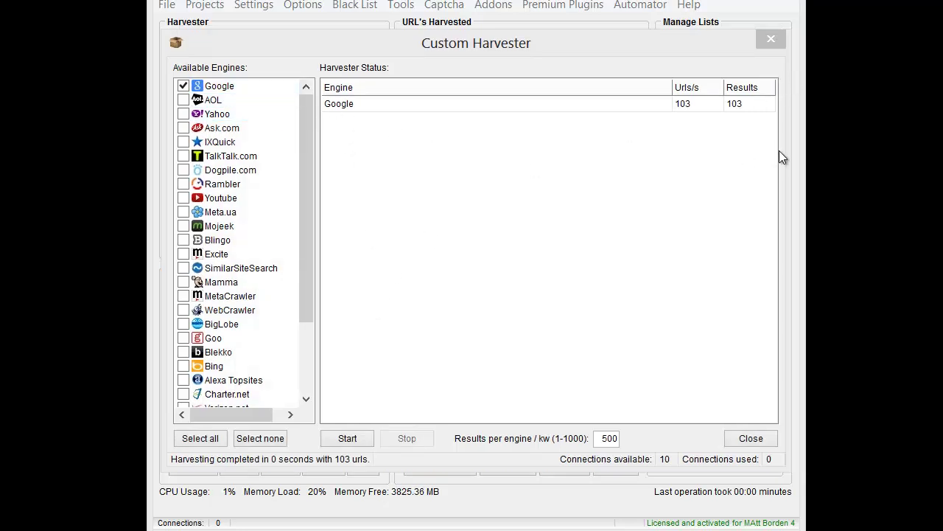
# Step: Close the custom harvester and look through the harvested URL list
pyautogui.click(751, 438)
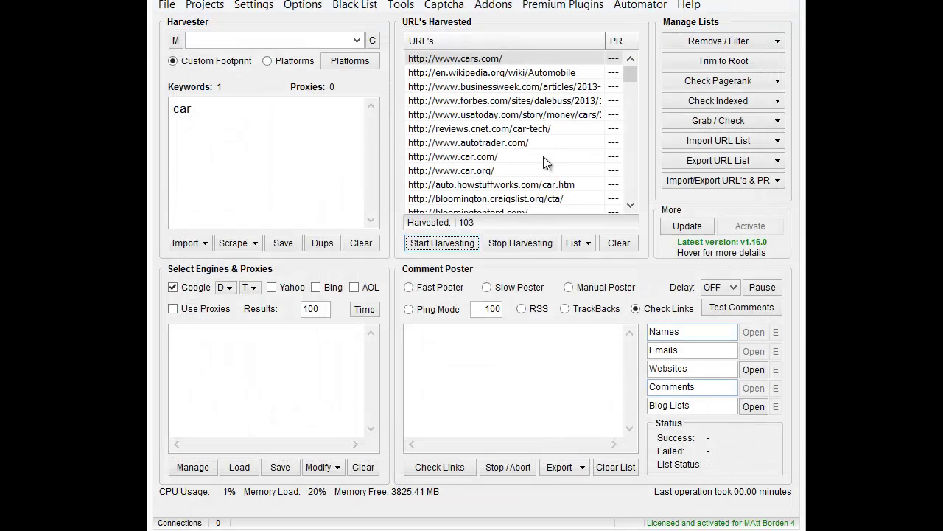
pyautogui.scroll(-8, 537, 158)
pyautogui.scroll(6, 528, 165)
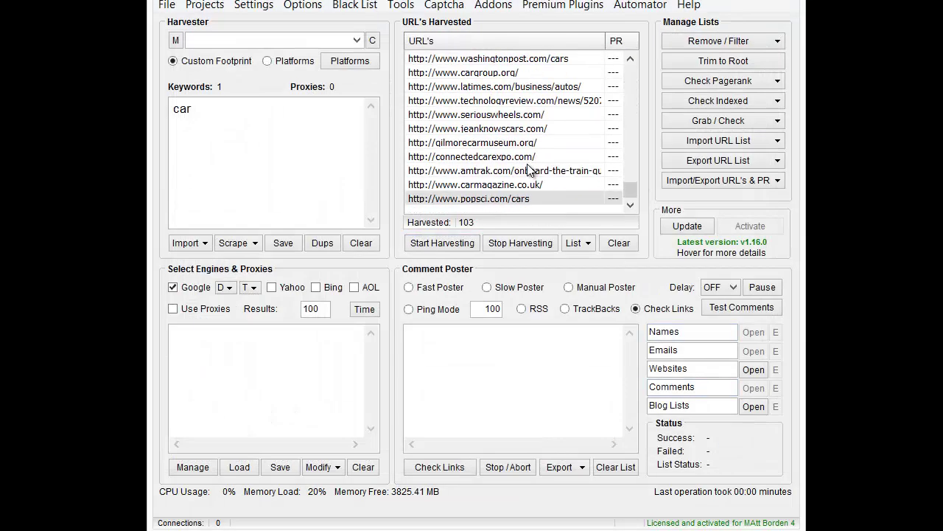
pyautogui.scroll(3, 527, 164)
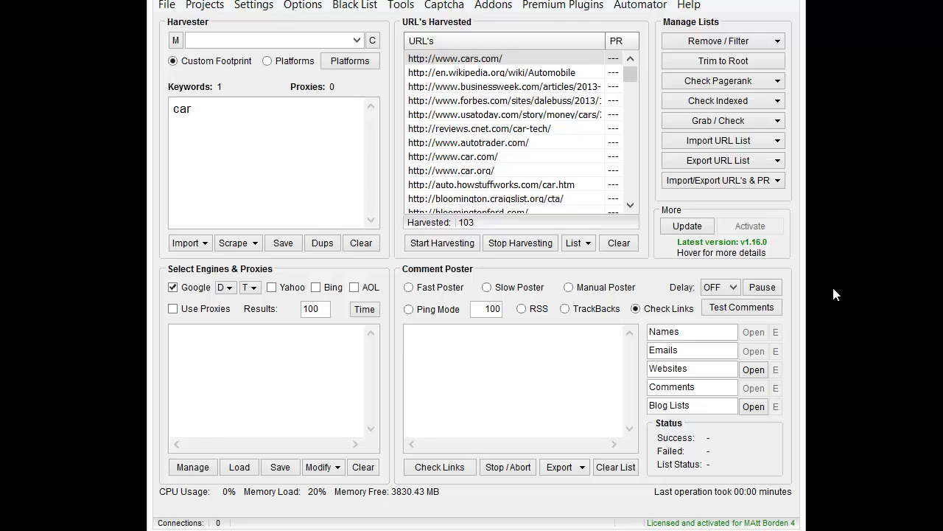
# Step: Try 20 proxy retries for the multi-threaded harvester, and settle on 3 retries
pyautogui.click(250, 6)
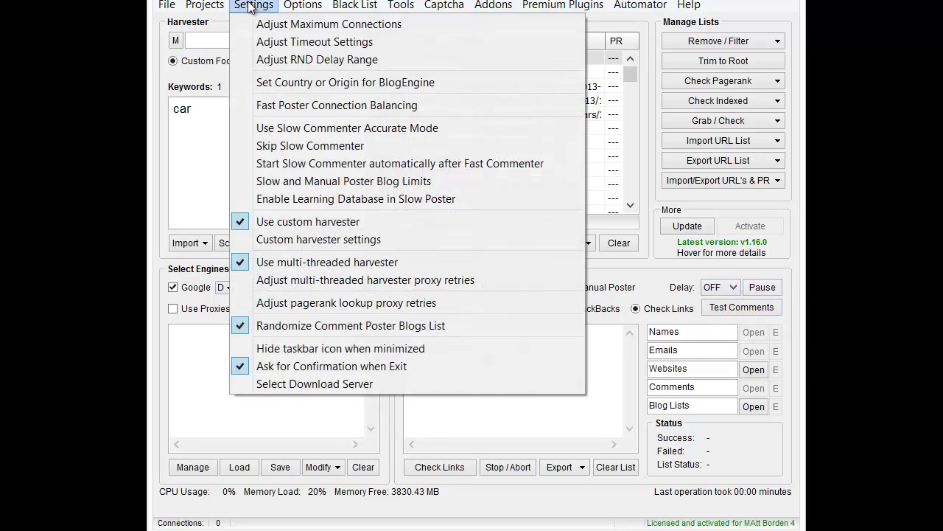
pyautogui.click(315, 279)
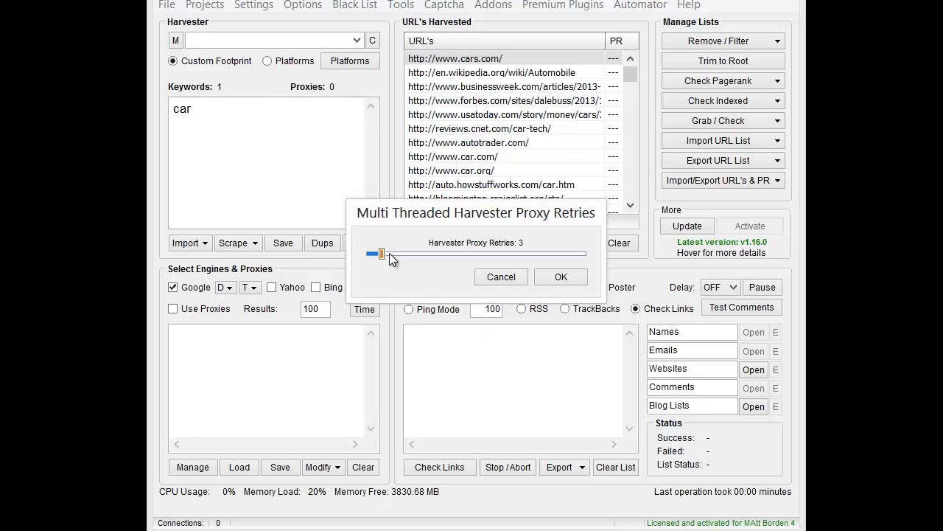
pyautogui.moveTo(389, 253); pyautogui.dragTo(381, 272)
pyautogui.moveTo(380, 254); pyautogui.dragTo(604, 250)
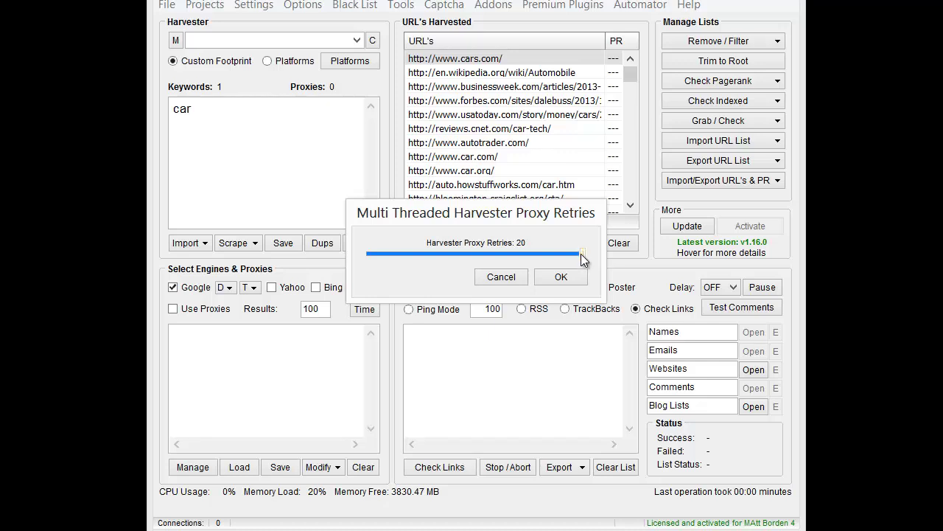
pyautogui.moveTo(581, 253); pyautogui.dragTo(384, 268)
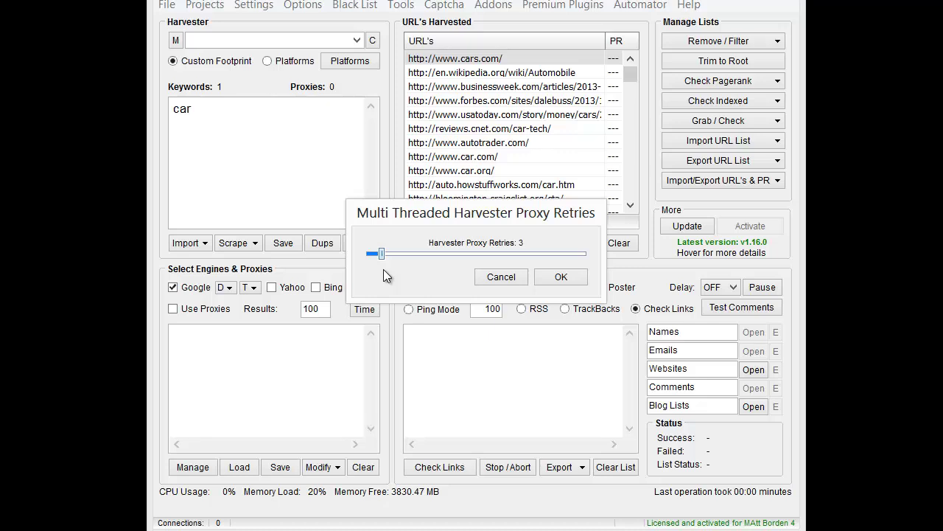
pyautogui.click(571, 280)
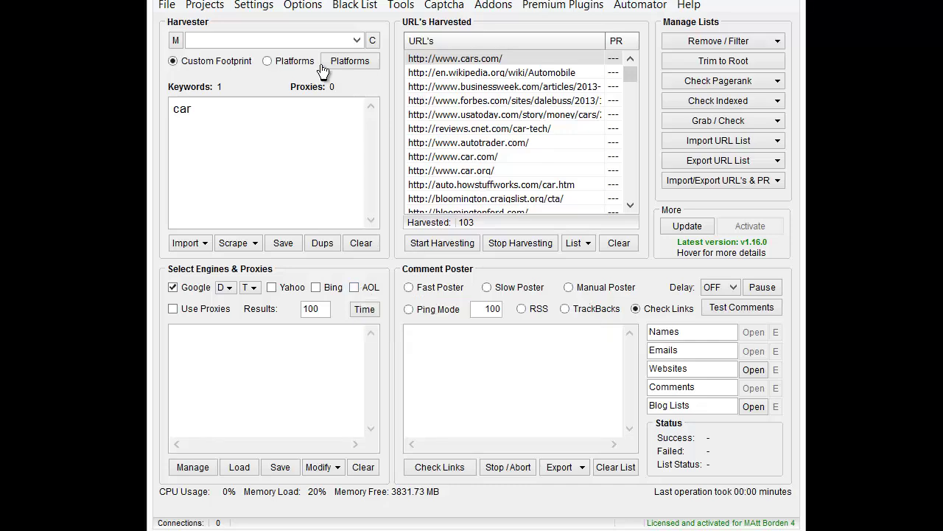
# Step: Open the custom harvester settings and examine the connections and proxy retries values
pyautogui.click(268, 11)
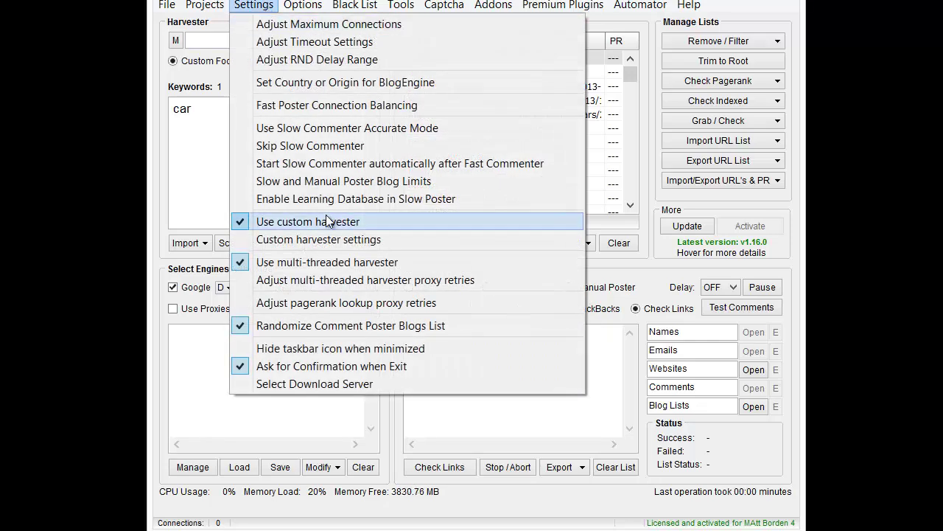
pyautogui.click(328, 241)
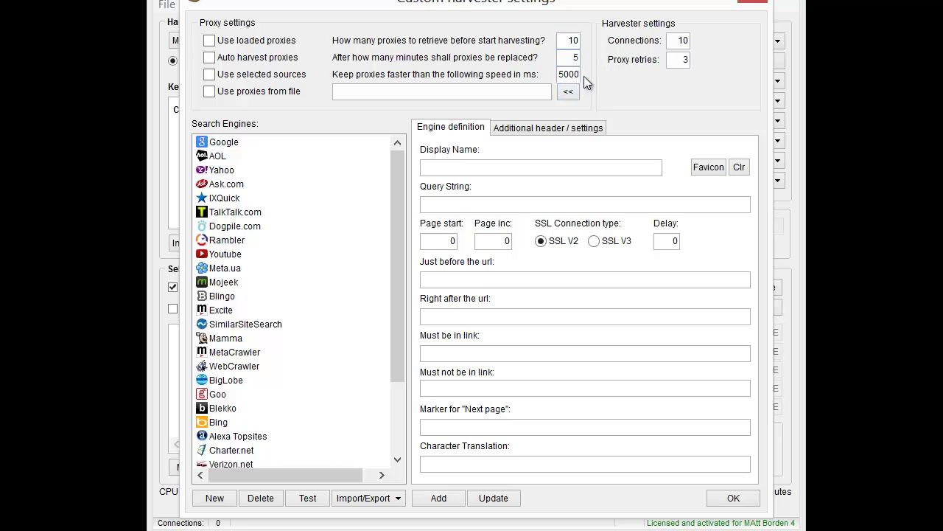
pyautogui.moveTo(677, 41); pyautogui.dragTo(705, 39)
pyautogui.moveTo(527, 7); pyautogui.dragTo(730, 45)
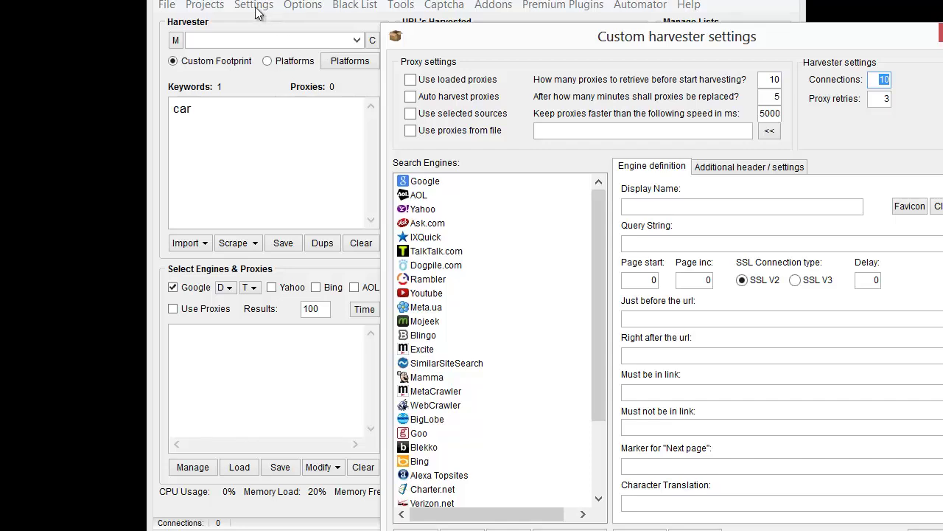
pyautogui.moveTo(496, 45); pyautogui.dragTo(295, 15)
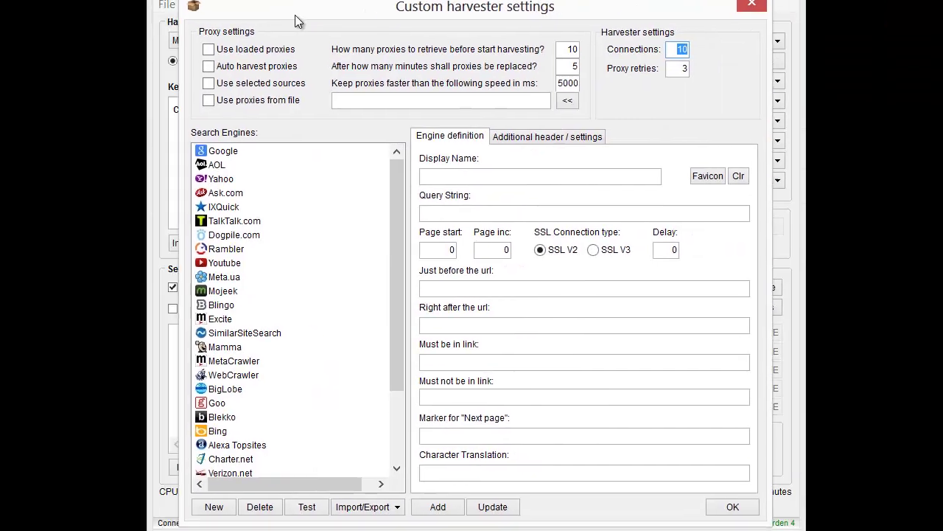
pyautogui.doubleClick(684, 68)
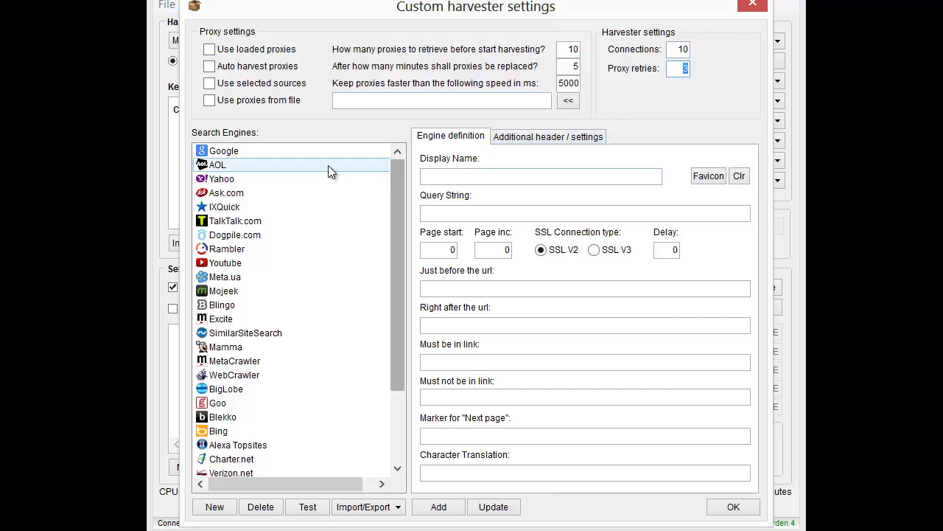
# Step: Look over the custom harvester's search engine list and the import and export options for engines
pyautogui.moveTo(393, 182); pyautogui.dragTo(394, 240)
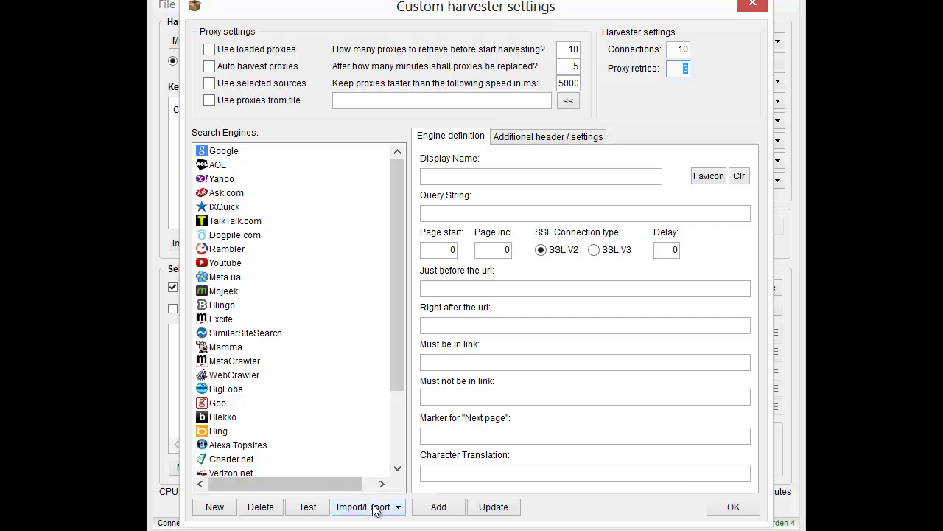
pyautogui.moveTo(389, 6); pyautogui.dragTo(387, 0)
pyautogui.click(382, 383)
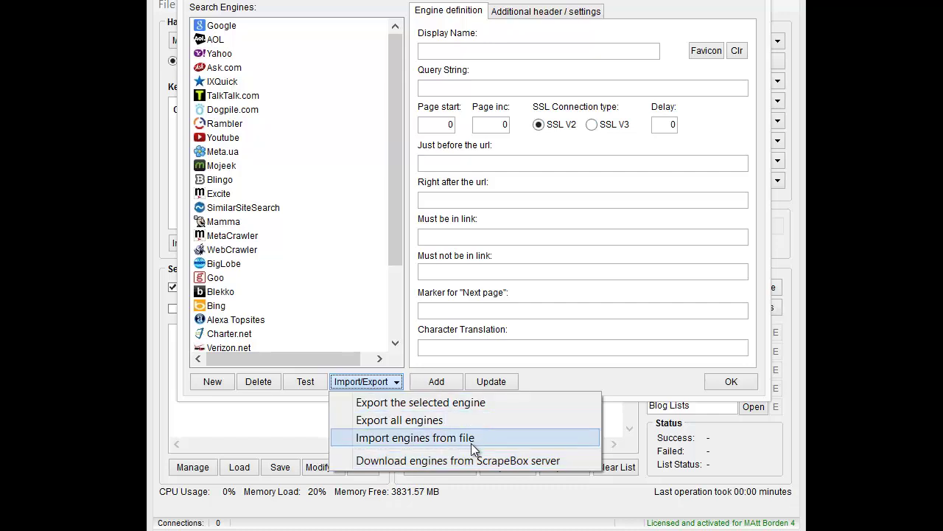
pyautogui.click(392, 235)
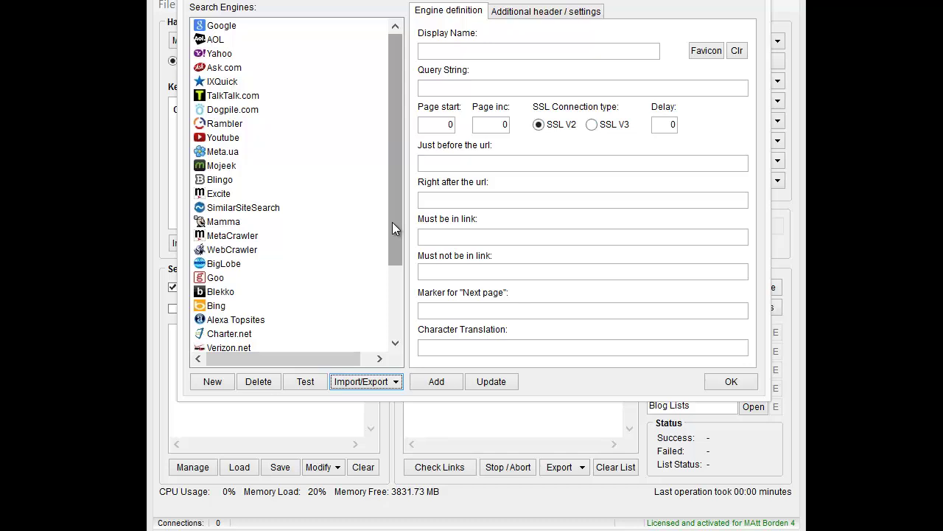
# Step: Download the engines from the ScrapeBox server and look through the whole search engine list
pyautogui.click(371, 381)
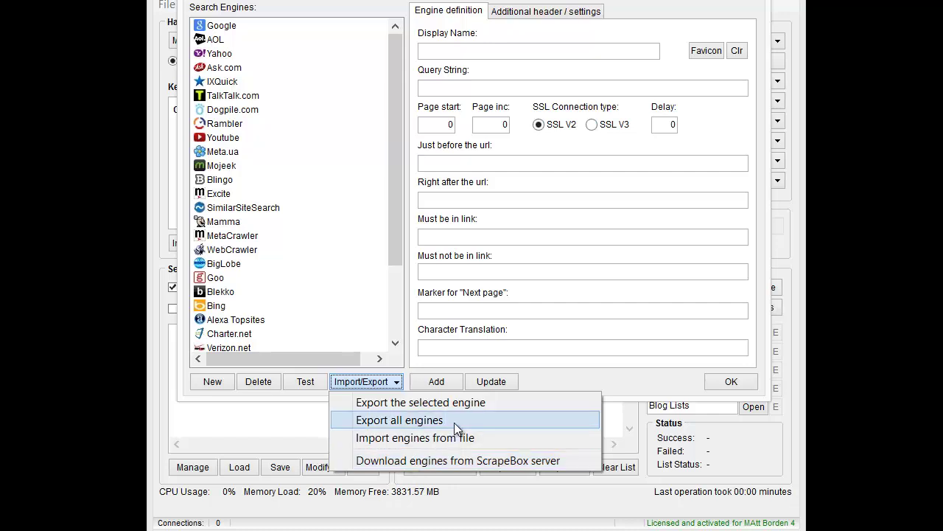
pyautogui.click(454, 465)
pyautogui.moveTo(396, 217); pyautogui.dragTo(395, 285)
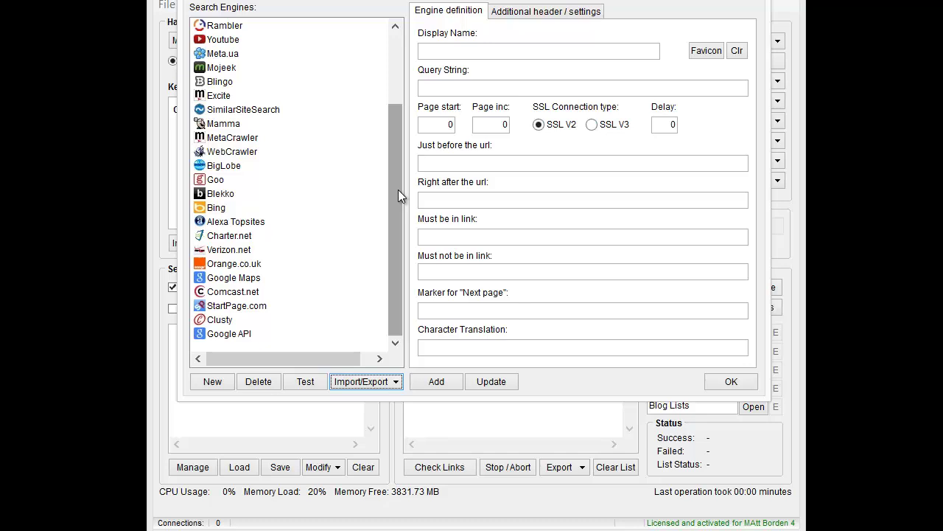
pyautogui.moveTo(388, 197); pyautogui.dragTo(400, 75)
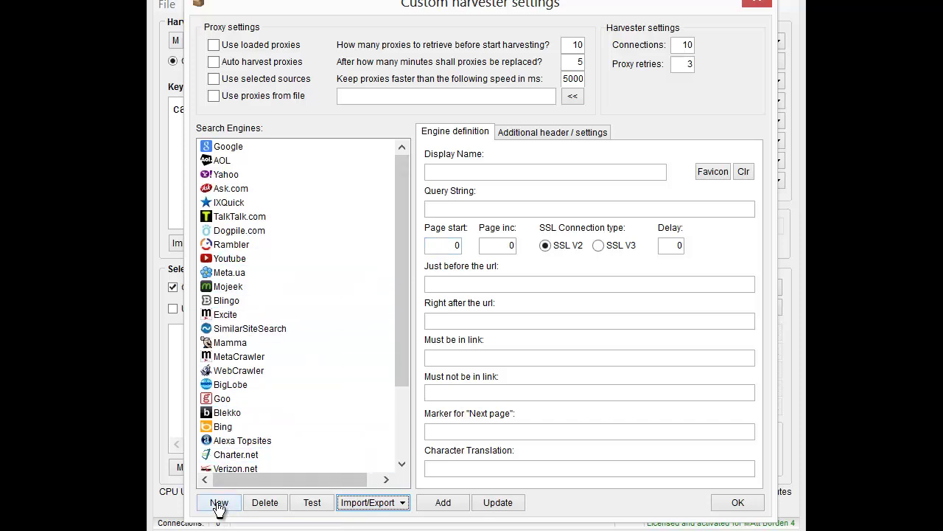
# Step: Look at the additional header settings and the engine definition, then close the custom harvester settings
pyautogui.click(516, 132)
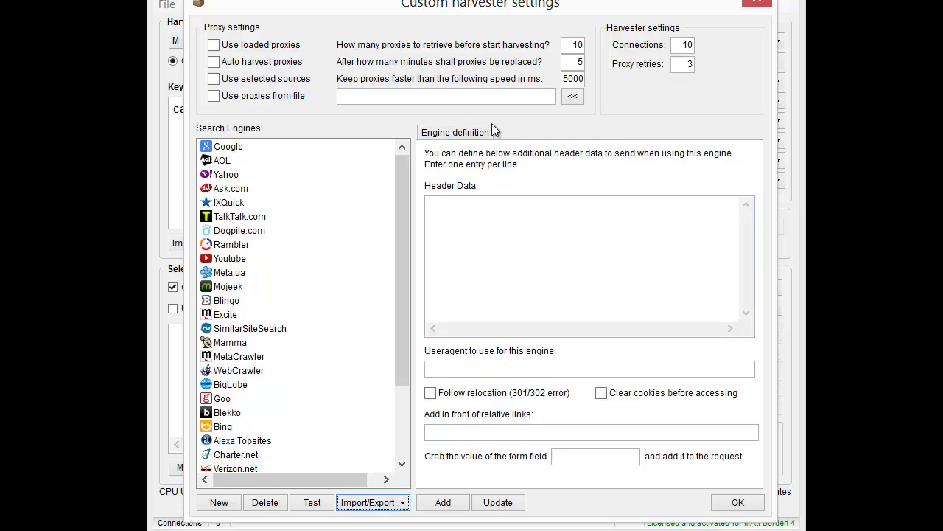
pyautogui.click(457, 132)
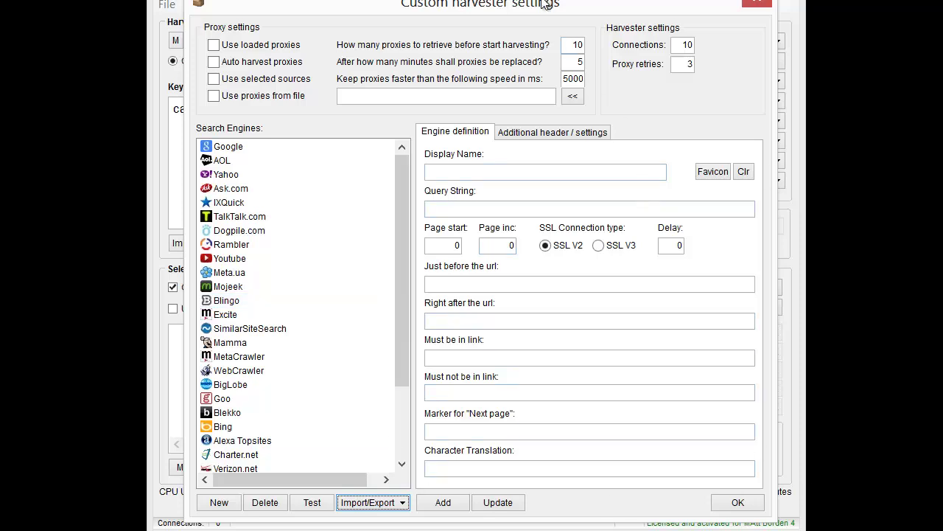
pyautogui.click(737, 502)
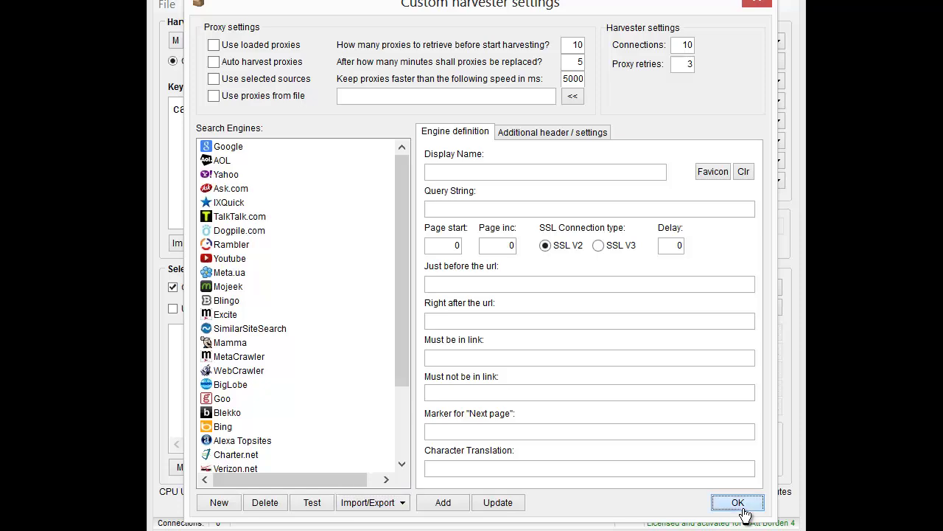
# Step: Set the Google harvester's maximum connections to 2 and apply the change
pyautogui.click(243, 4)
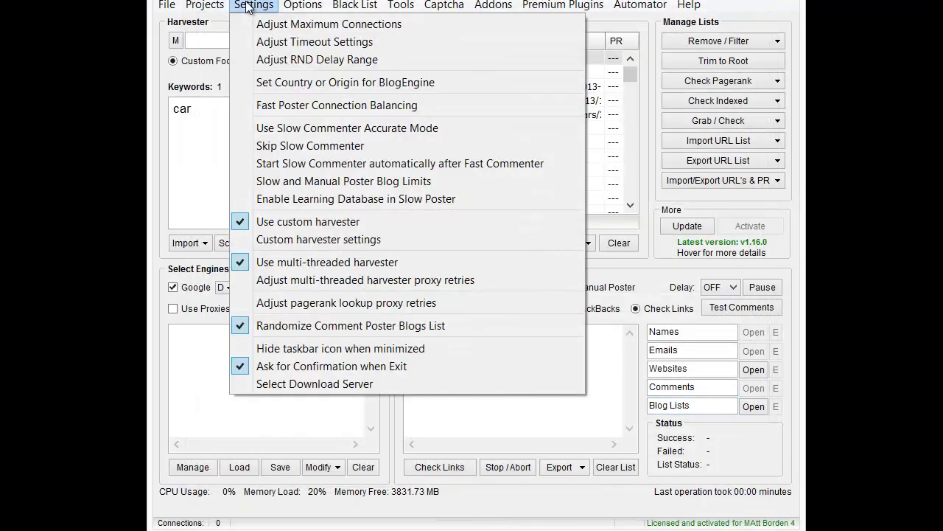
pyautogui.click(270, 29)
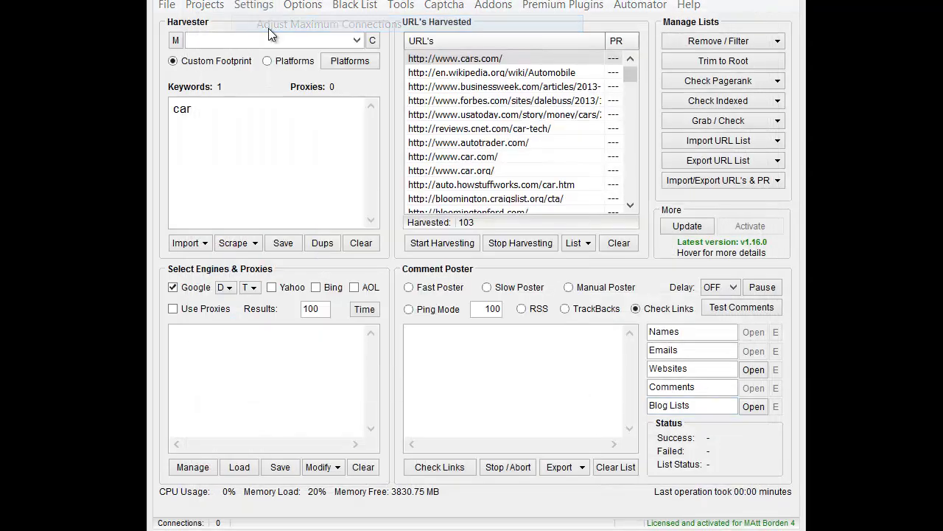
pyautogui.moveTo(251, 172); pyautogui.dragTo(222, 175)
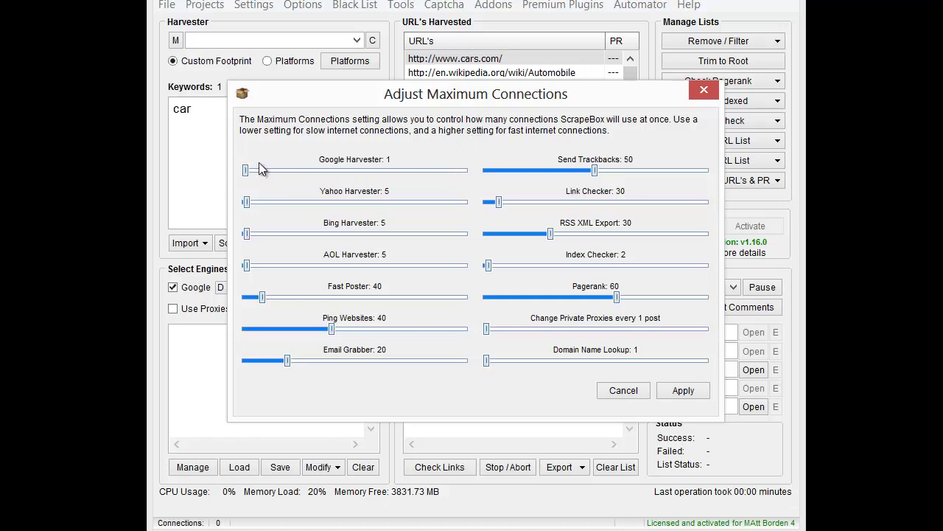
pyautogui.click(310, 170)
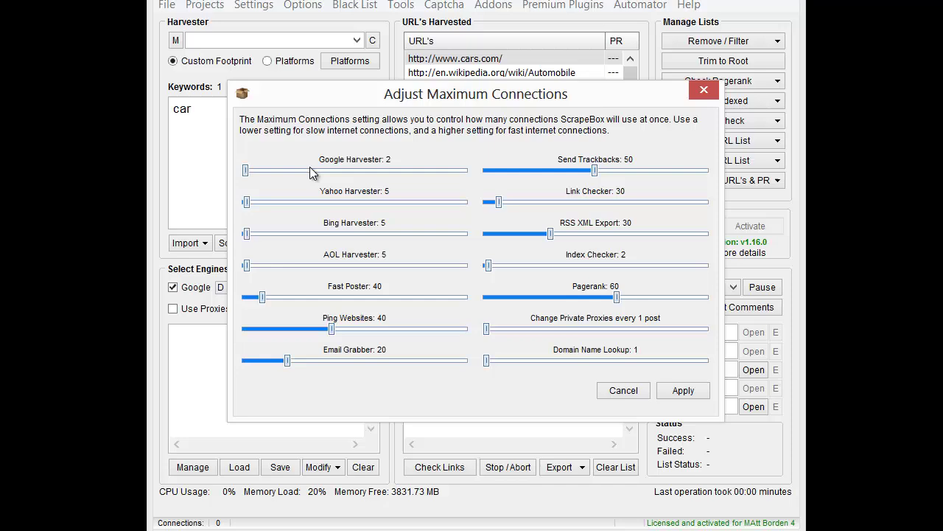
pyautogui.click(679, 390)
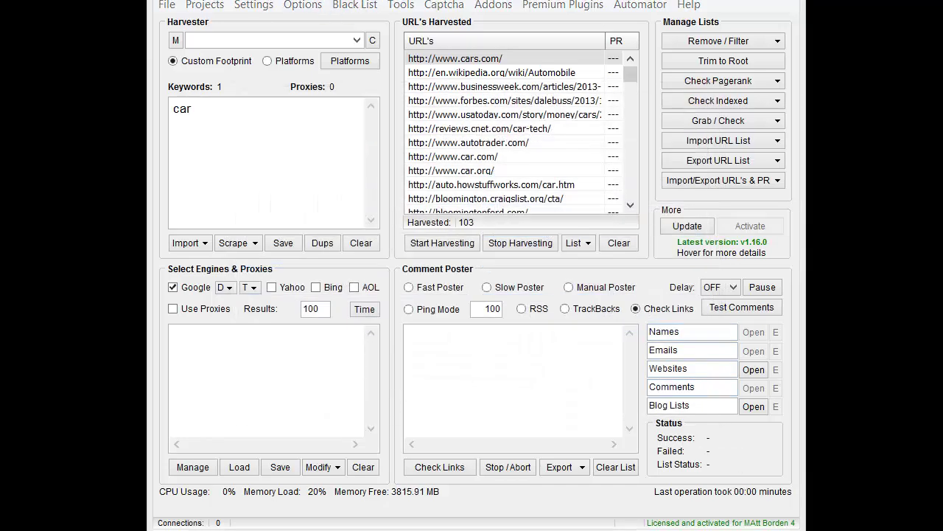
# Step: Open the timeout settings to check the harvester timeout, and close them without changes
pyautogui.click(251, 4)
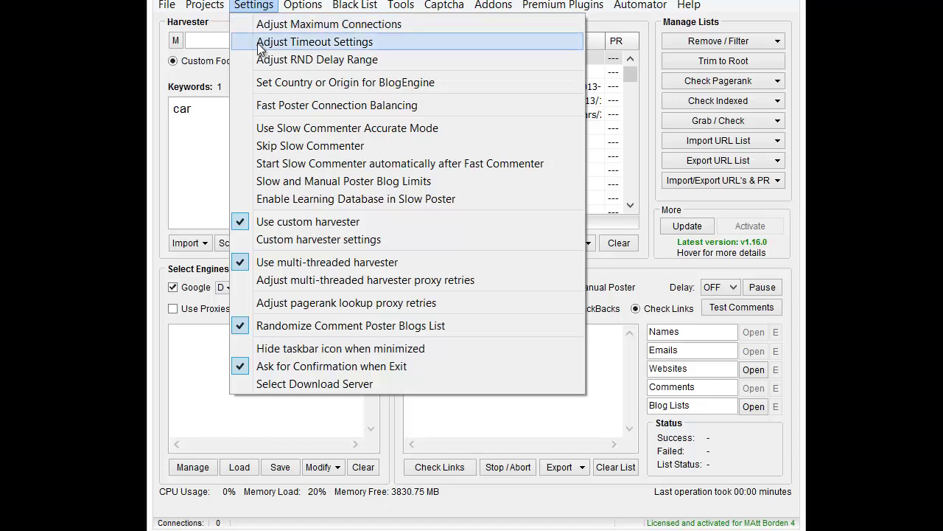
pyautogui.click(261, 42)
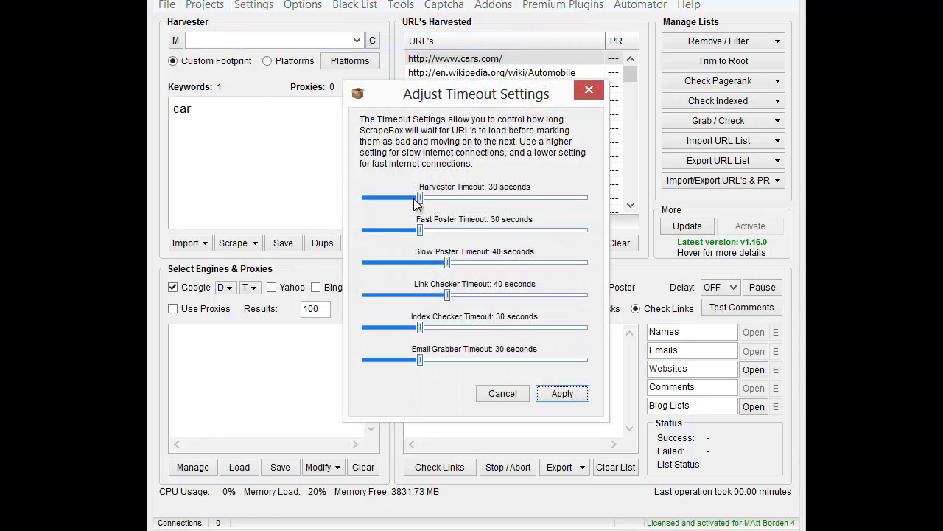
pyautogui.click(594, 96)
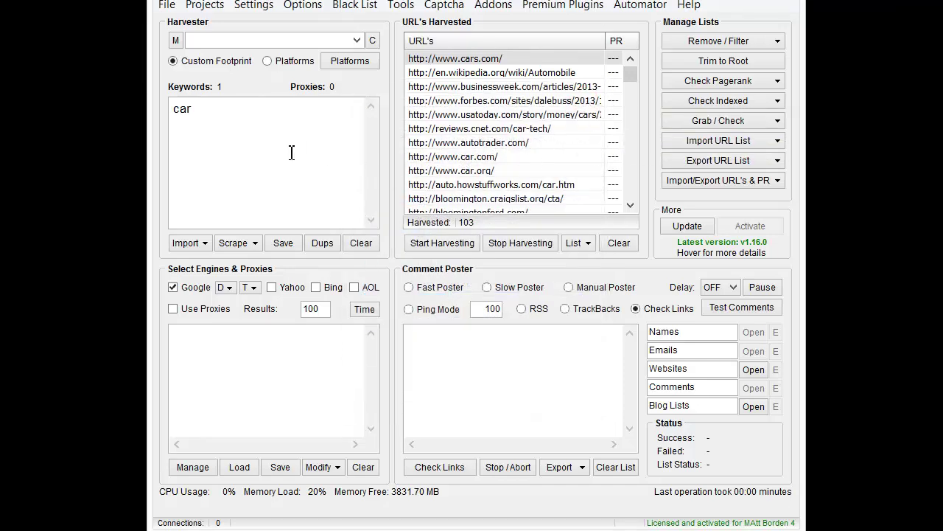
# Step: Add the keywords "purple", "grass" and "green" on separate lines below "car"
pyautogui.click(226, 41)
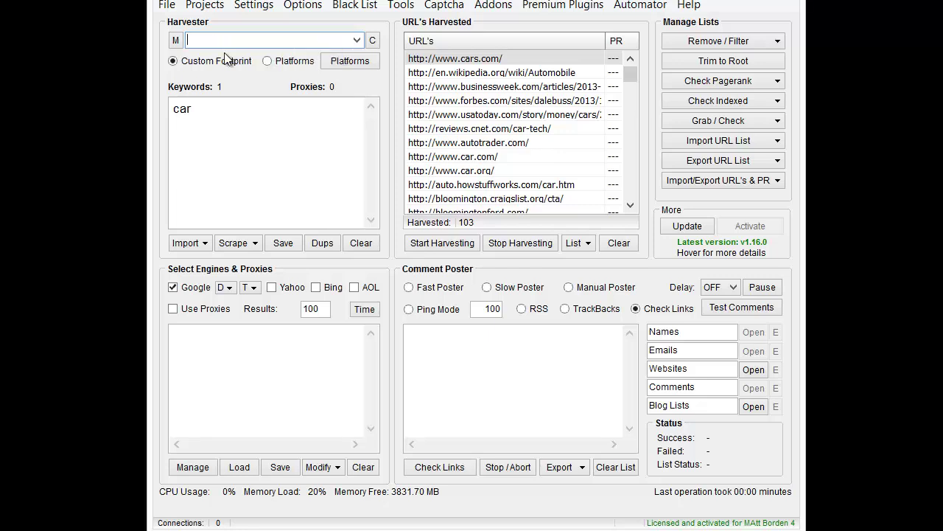
pyautogui.moveTo(222, 110); pyautogui.dragTo(157, 114)
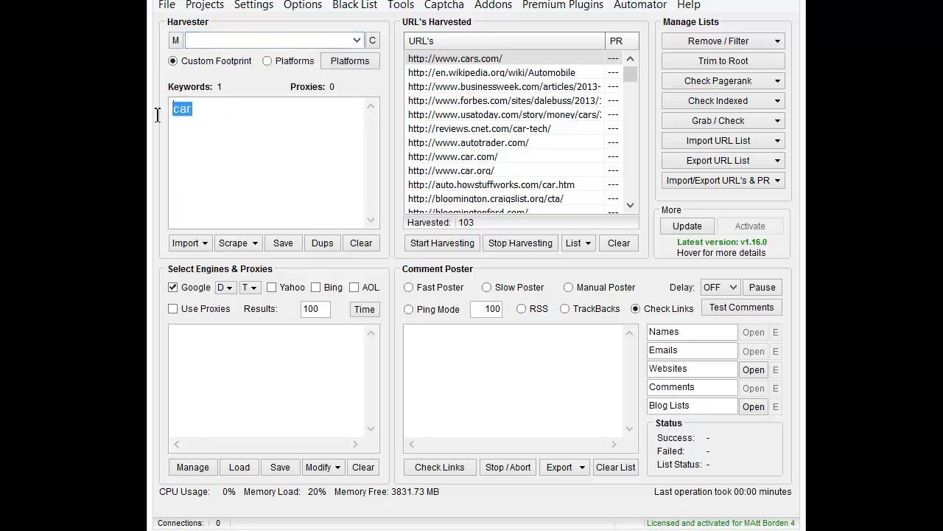
pyautogui.click(216, 119)
pyautogui.write('purple')
pyautogui.press('Return')
pyautogui.write('grass')
pyautogui.press('Return')
pyautogui.write('green')
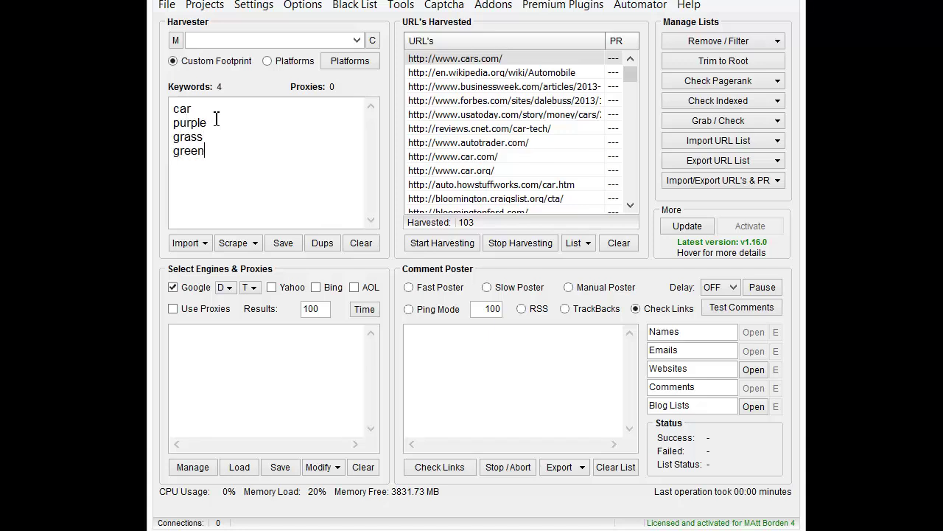
# Step: Enter "powered by wordpress" in quotation marks as the custom footprint
pyautogui.click(232, 38)
pyautogui.write('"powered ')
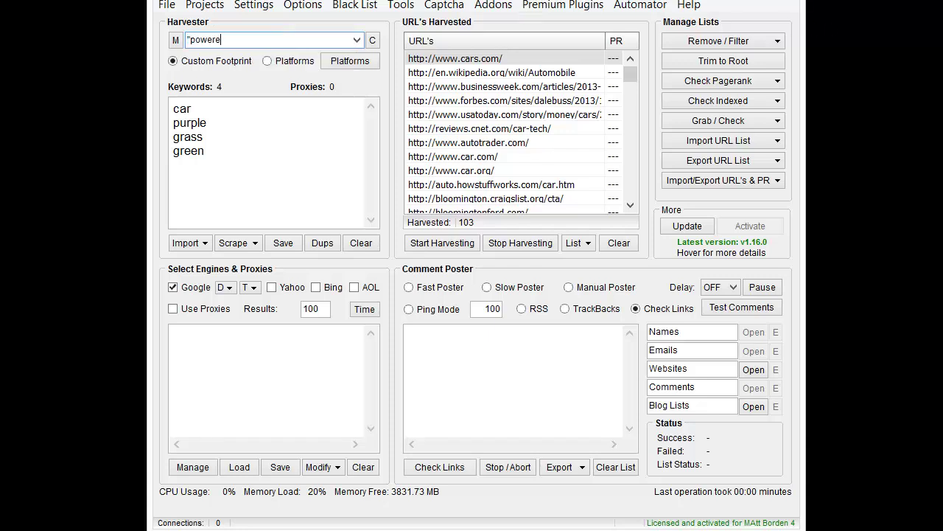
pyautogui.write('by wordpress')
pyautogui.moveTo(303, 42); pyautogui.dragTo(177, 49)
pyautogui.moveTo(215, 105); pyautogui.dragTo(160, 107)
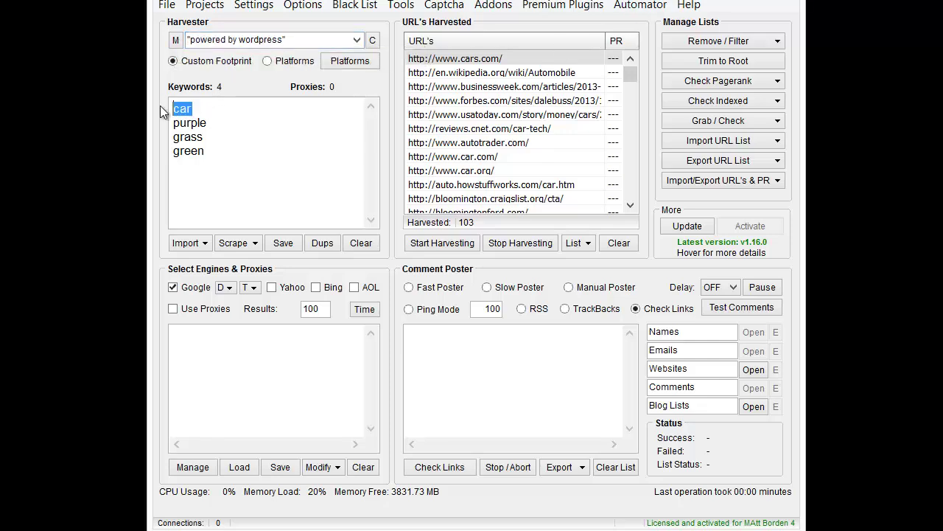
# Step: Turn off both the multi-threaded harvester and the custom harvester
pyautogui.click(254, 5)
pyautogui.click(279, 261)
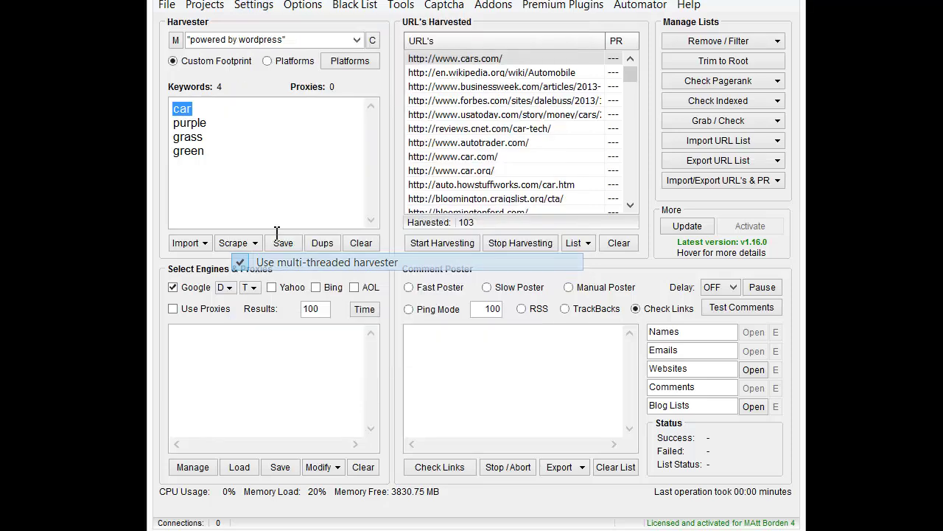
pyautogui.click(258, 6)
pyautogui.click(296, 221)
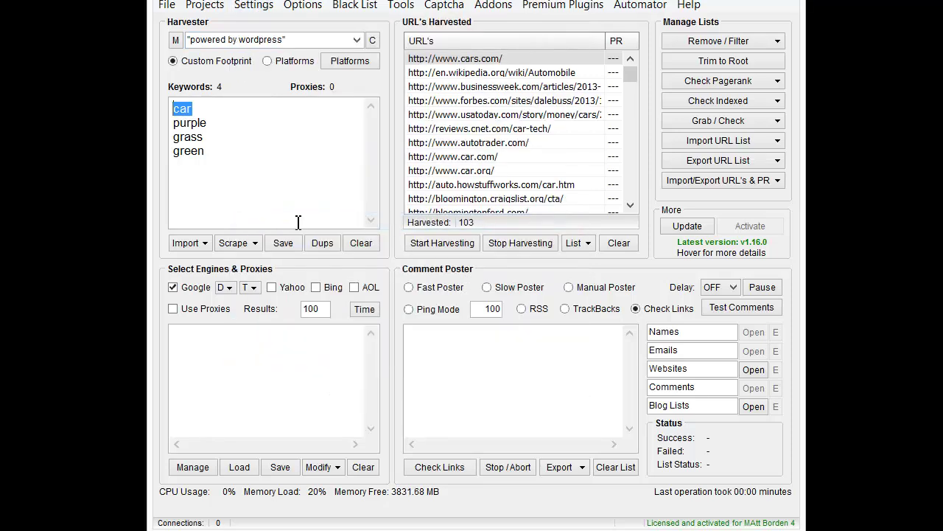
# Step: Harvest Google URLs for the footprint and four keywords with the regular harvester, stop the run and close its statistics
pyautogui.click(441, 243)
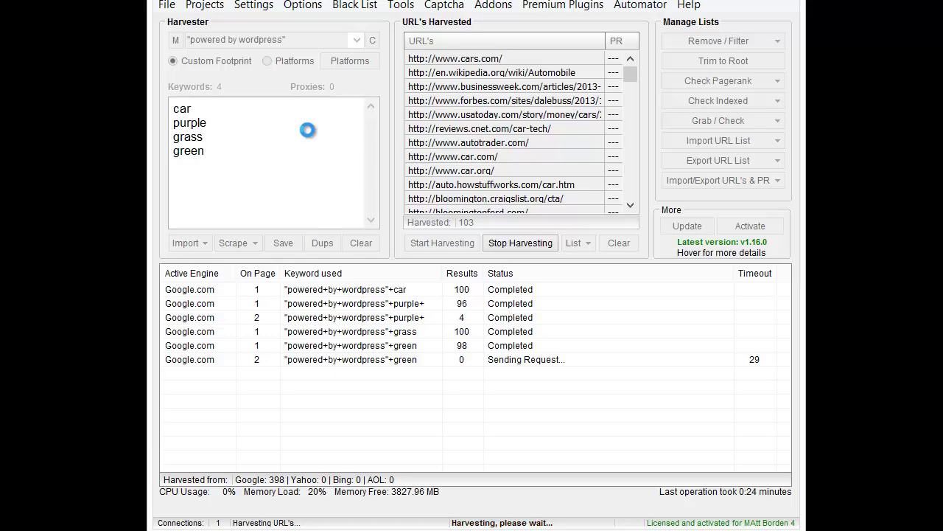
pyautogui.click(532, 246)
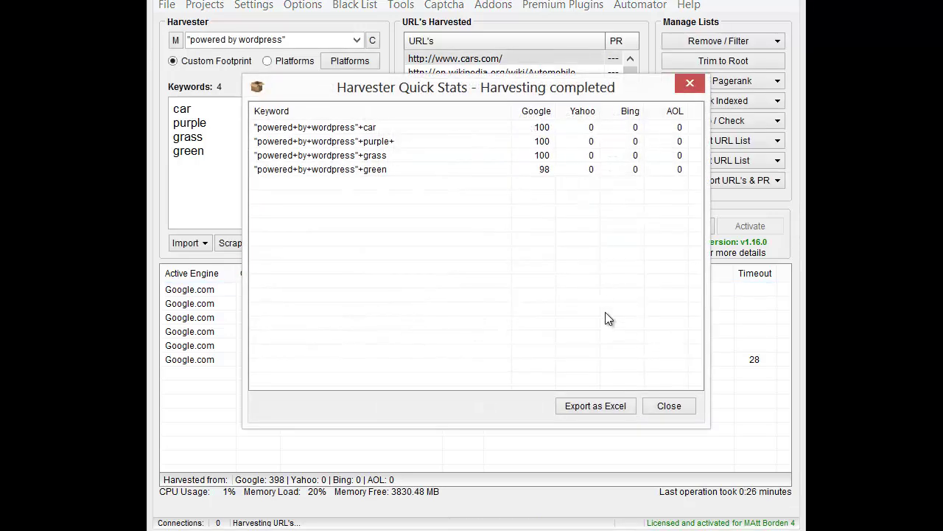
pyautogui.click(667, 406)
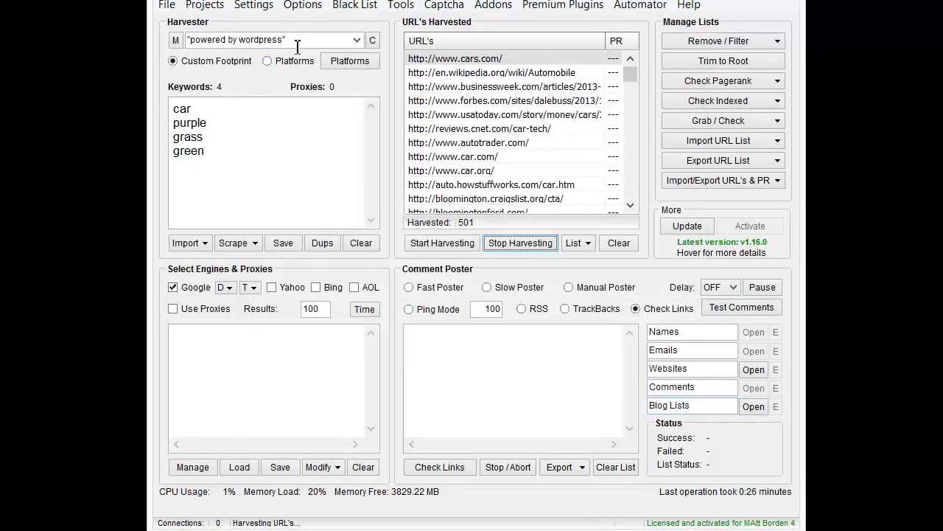
# Step: Replace the custom footprint with "car", enable the loaded proxies and start harvesting the list of footprint keywords
pyautogui.click(297, 43)
pyautogui.write('car')
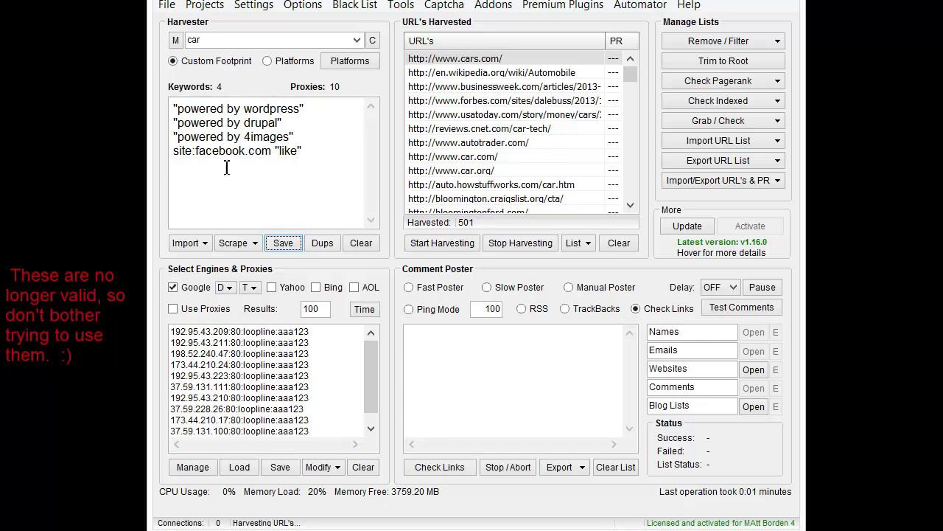
pyautogui.click(174, 309)
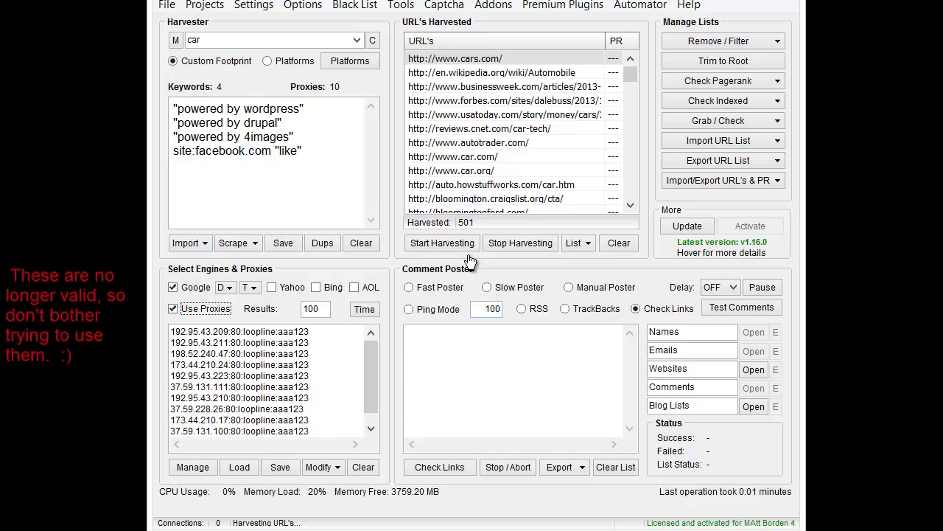
pyautogui.click(442, 243)
pyautogui.click(558, 322)
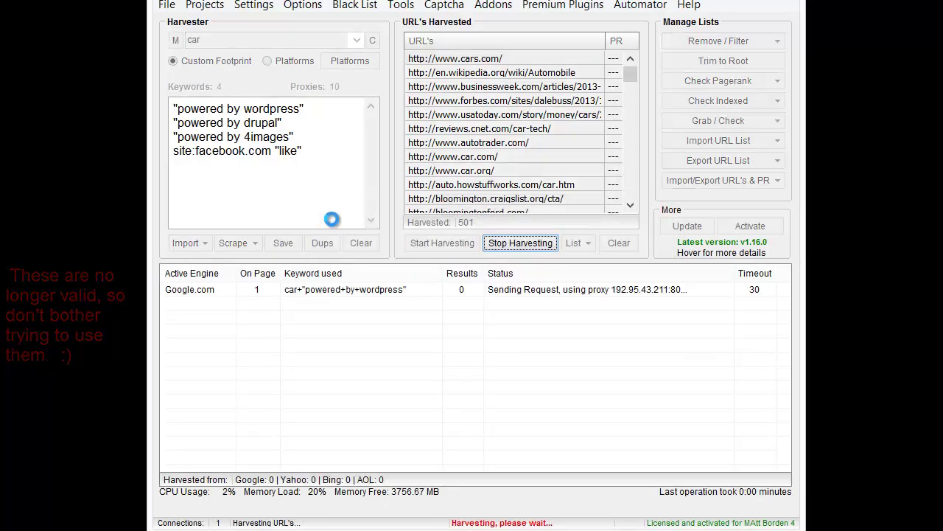
pyautogui.click(349, 290)
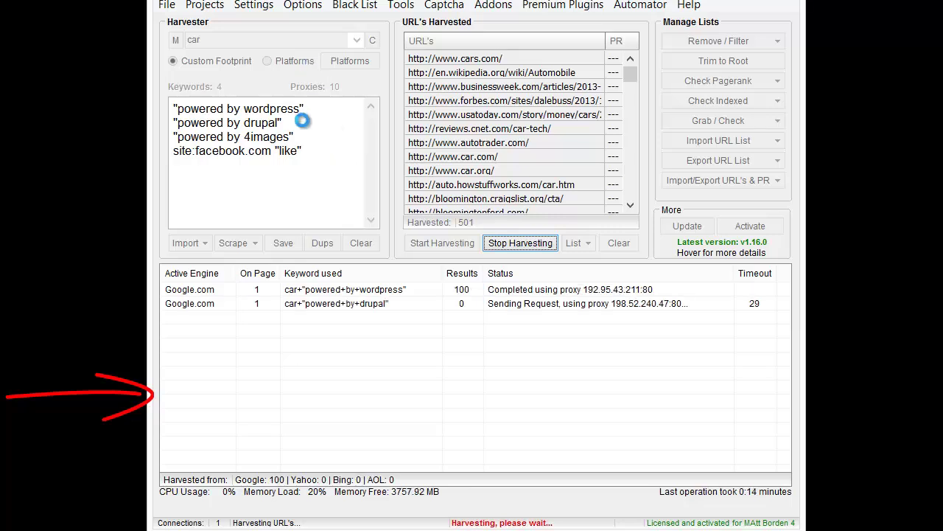
pyautogui.click(290, 302)
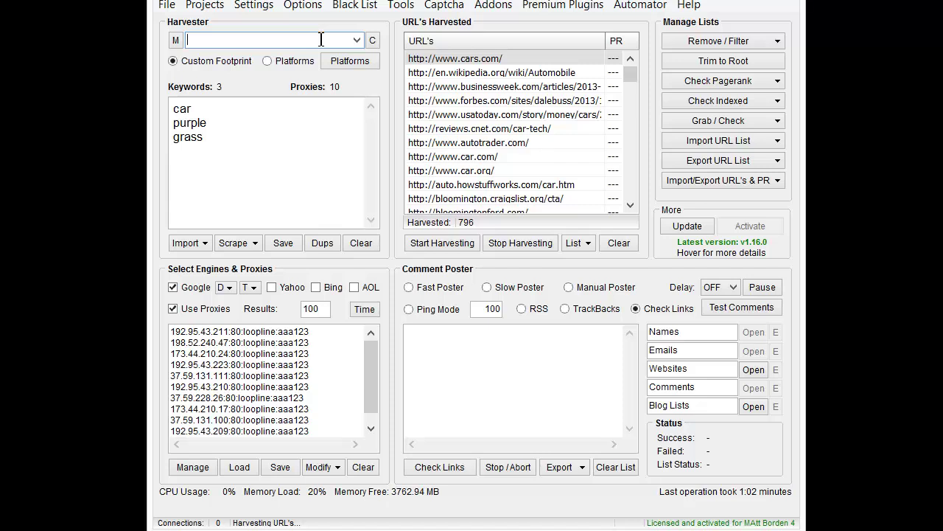
# Step: Enter site: as the custom footprint for the keyword list and clear the footprint field again
pyautogui.write('site:')
pyautogui.click(286, 150)
pyautogui.hotkey('ctrl', 'a')
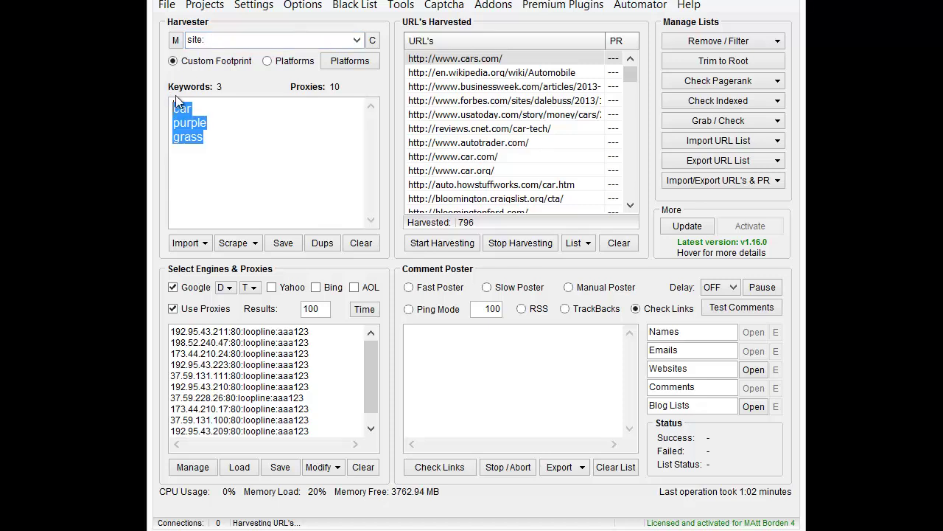
pyautogui.click(374, 42)
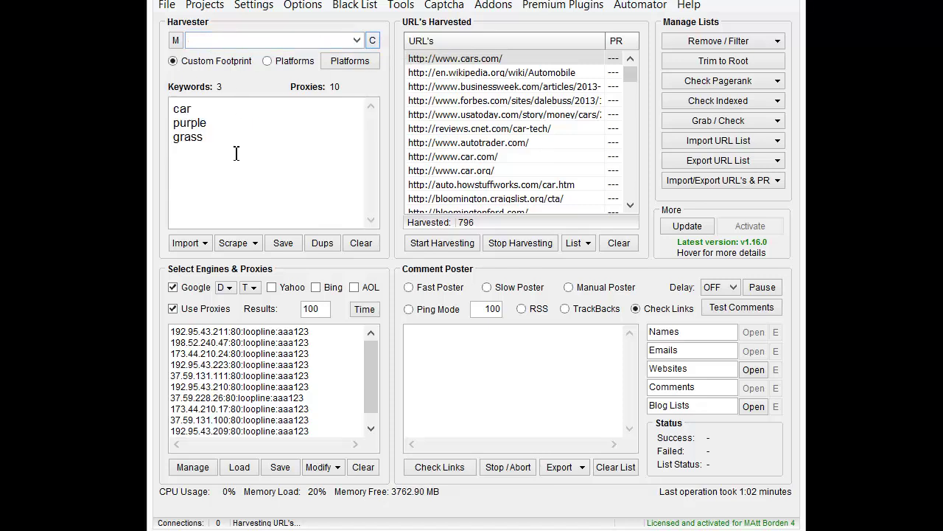
# Step: Switch the harvester from custom footprint to platforms, check for more platforms and close the platform list
pyautogui.click(310, 62)
pyautogui.click(351, 59)
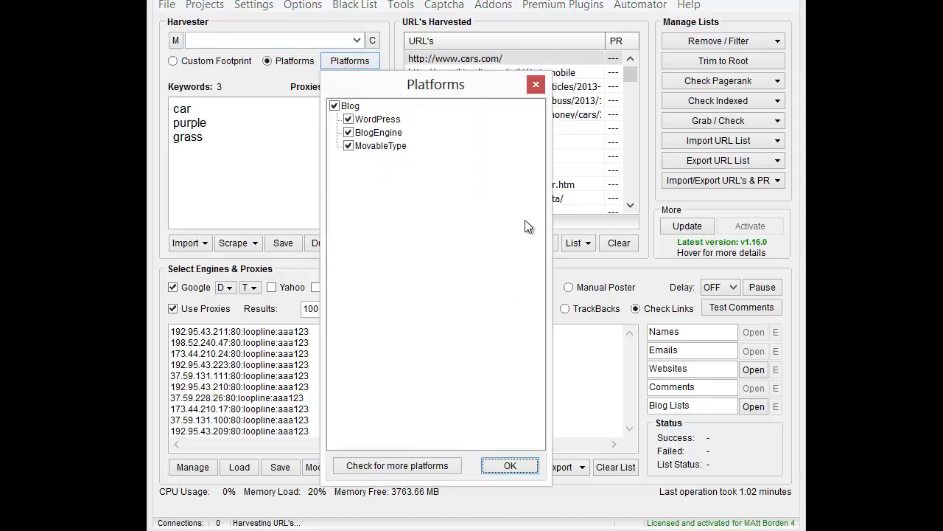
pyautogui.click(426, 469)
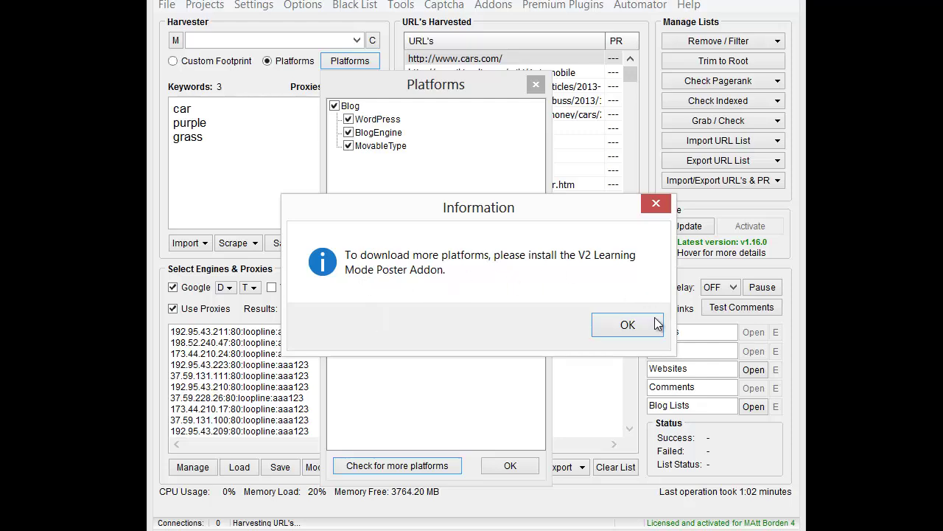
pyautogui.click(627, 324)
pyautogui.click(536, 84)
# Step: Install the ScrapeBox Learning Mode Poster addon from the available addons and close the addon list
pyautogui.click(493, 5)
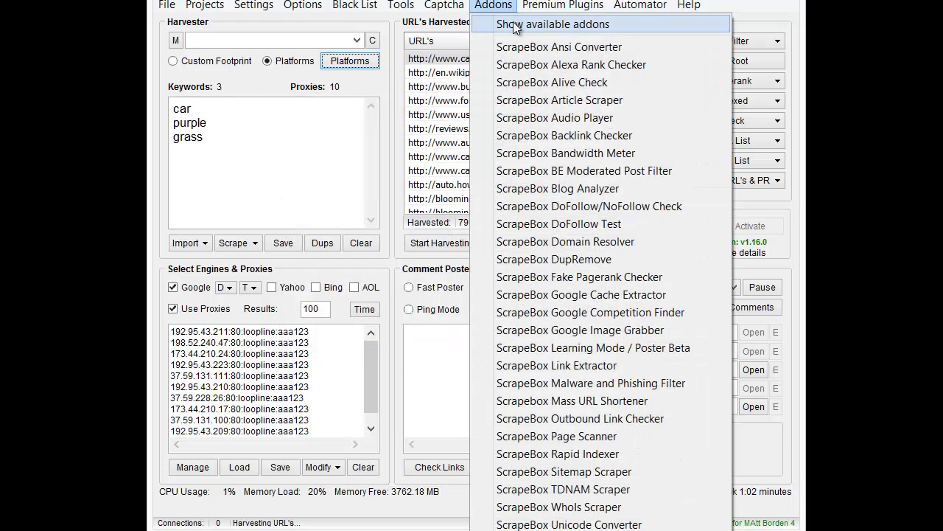
pyautogui.click(514, 24)
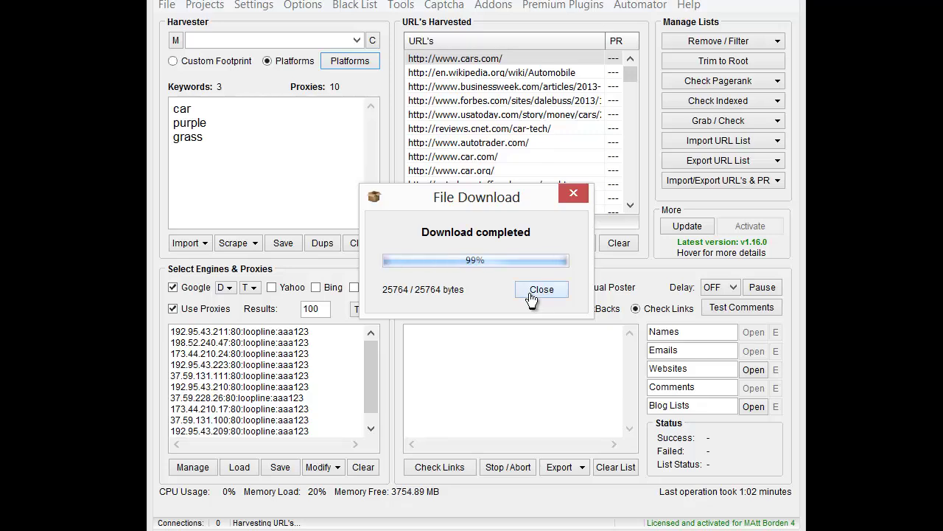
pyautogui.click(530, 293)
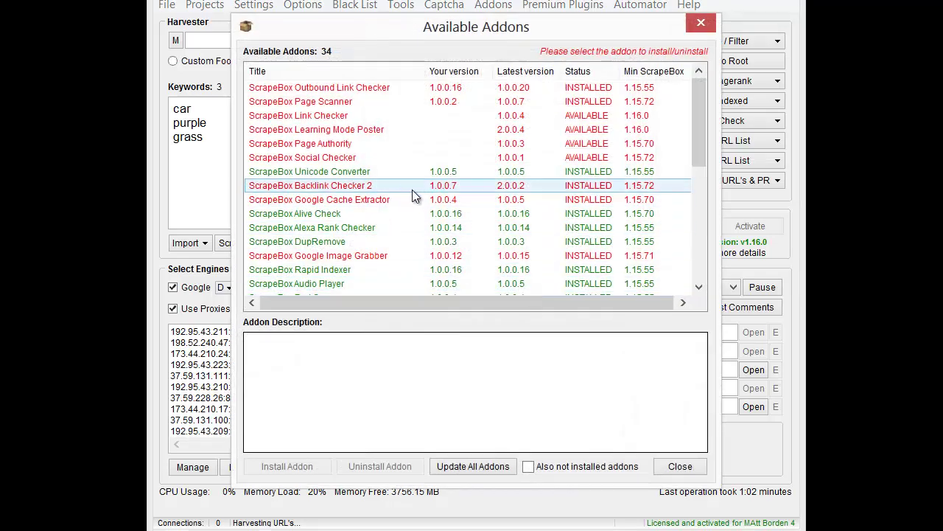
pyautogui.click(392, 131)
pyautogui.click(299, 466)
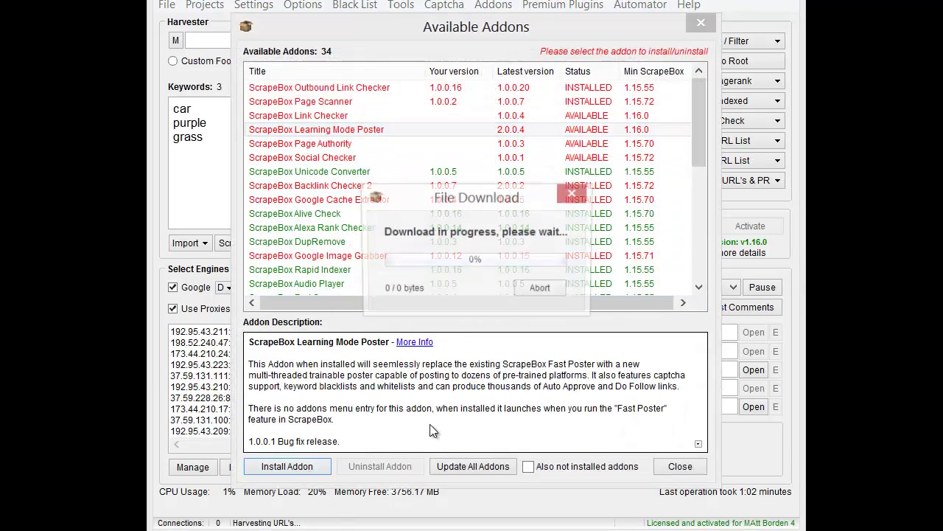
pyautogui.click(539, 294)
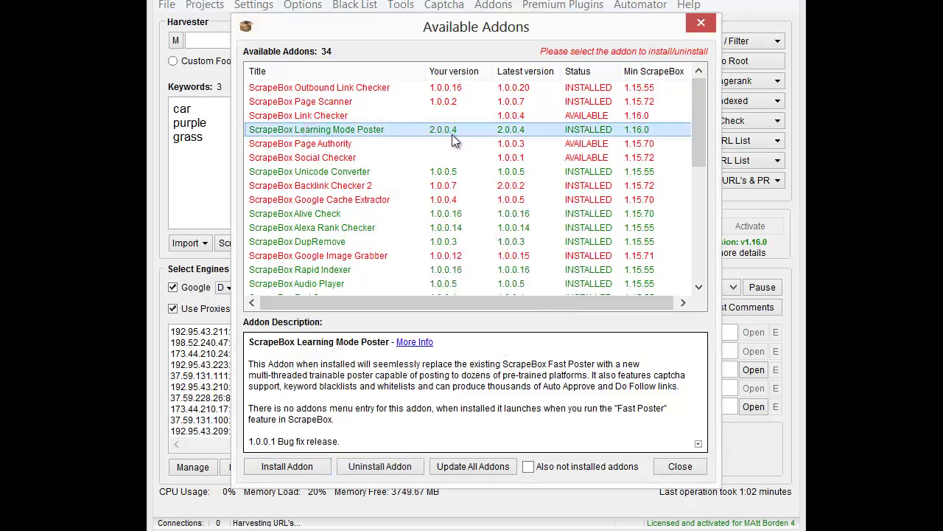
pyautogui.click(680, 466)
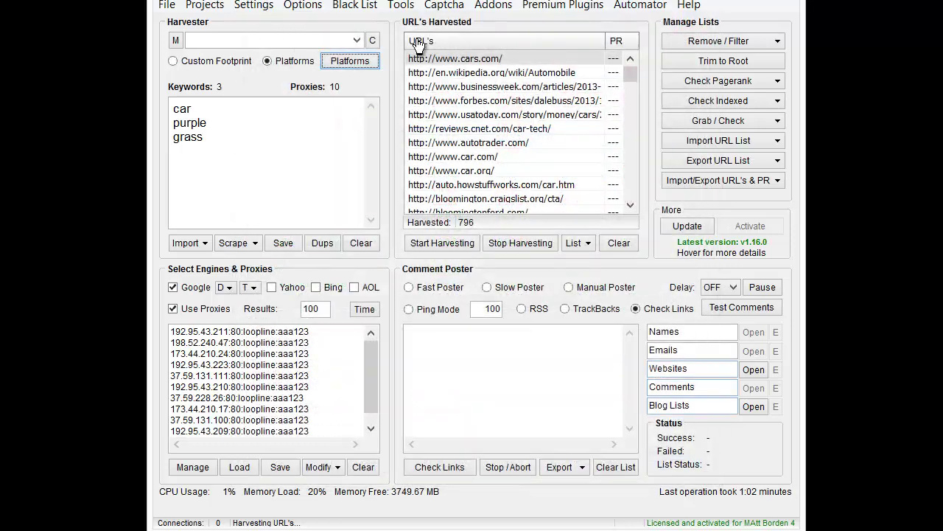
# Step: Check for more platforms again and look through the image comment, guestbook, BBS, blog and forum entries
pyautogui.click(360, 63)
pyautogui.click(398, 465)
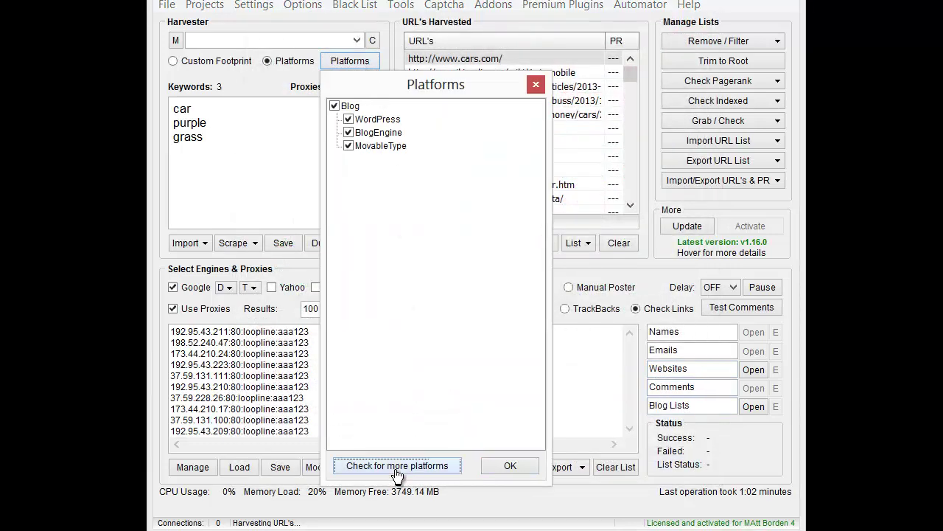
pyautogui.scroll(-4, 420, 283)
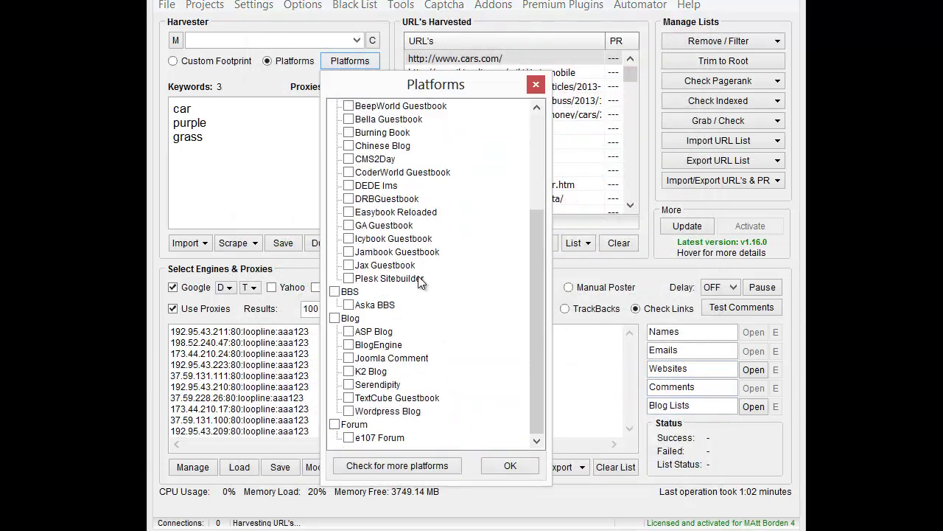
pyautogui.scroll(4, 420, 282)
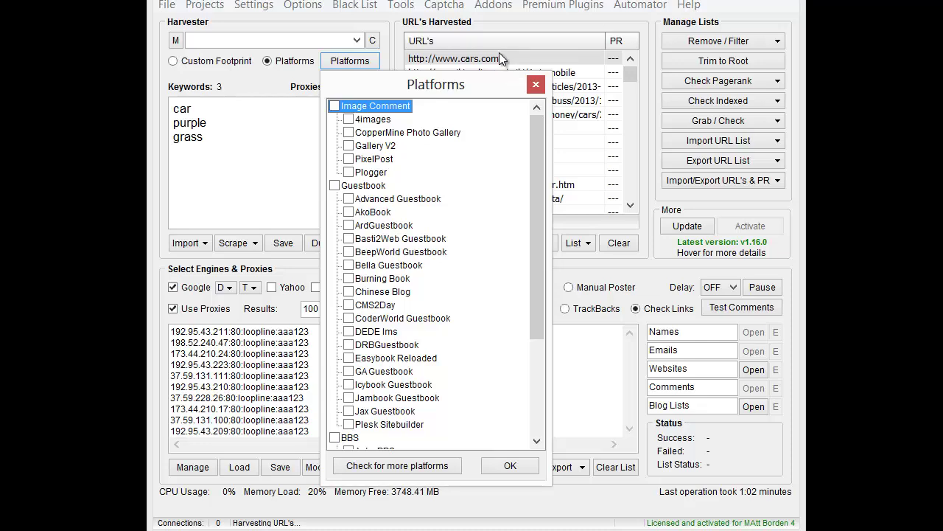
pyautogui.moveTo(495, 77); pyautogui.dragTo(487, 43)
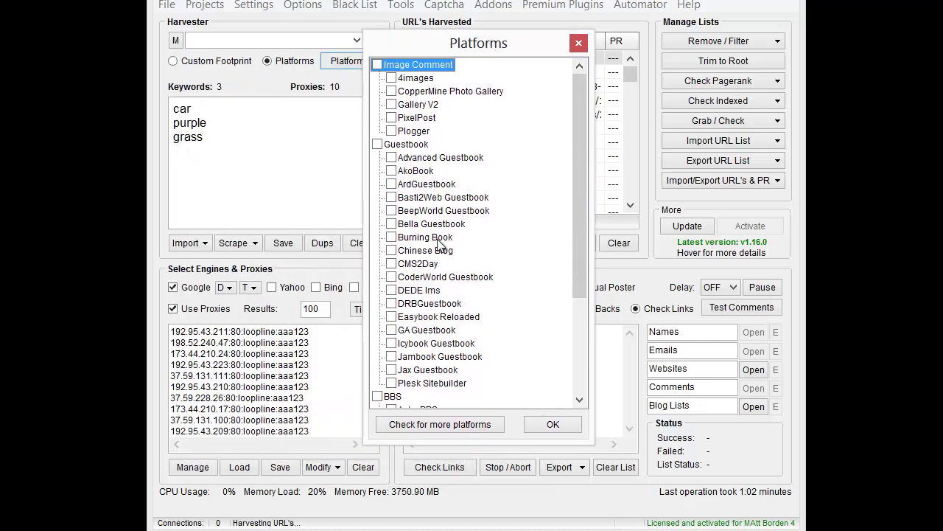
# Step: Select the Plogger, AkoBook and ASP Blog platforms and confirm the selection
pyautogui.click(392, 132)
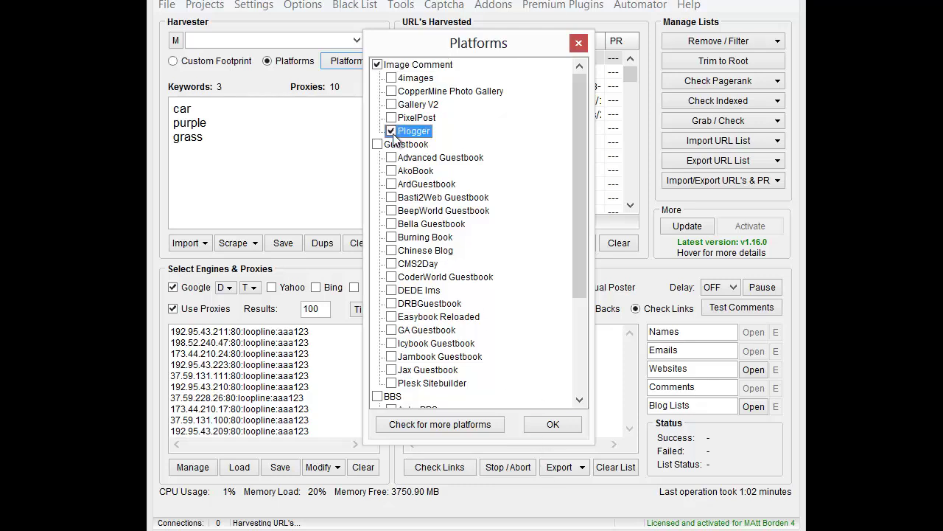
pyautogui.click(391, 171)
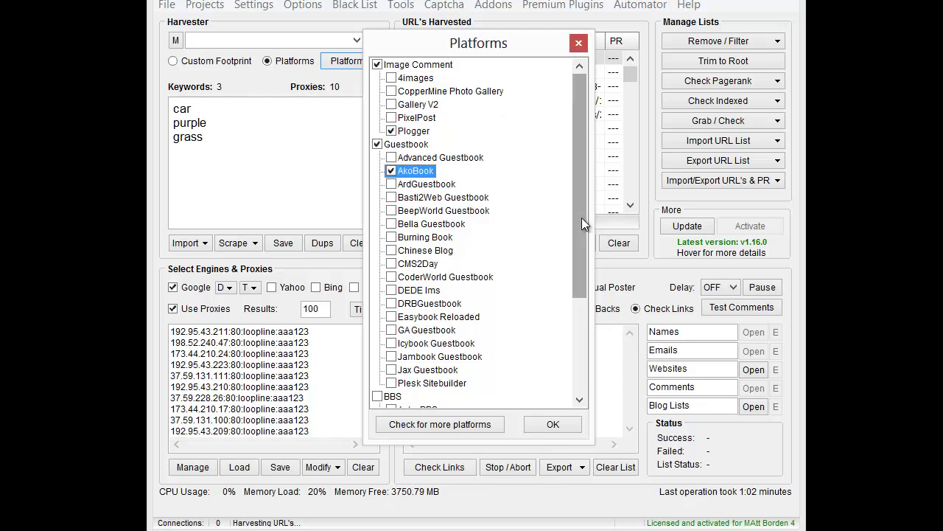
pyautogui.moveTo(582, 218); pyautogui.dragTo(582, 302)
pyautogui.click(392, 304)
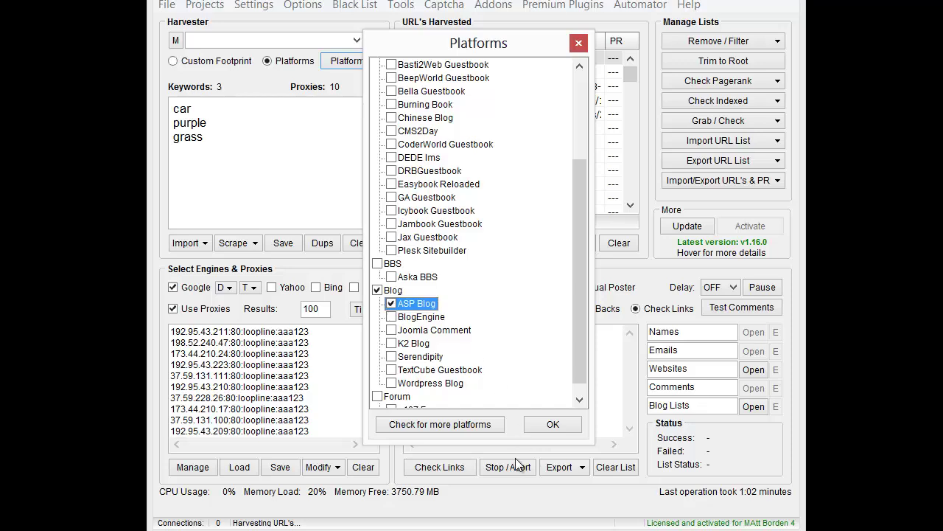
pyautogui.click(553, 425)
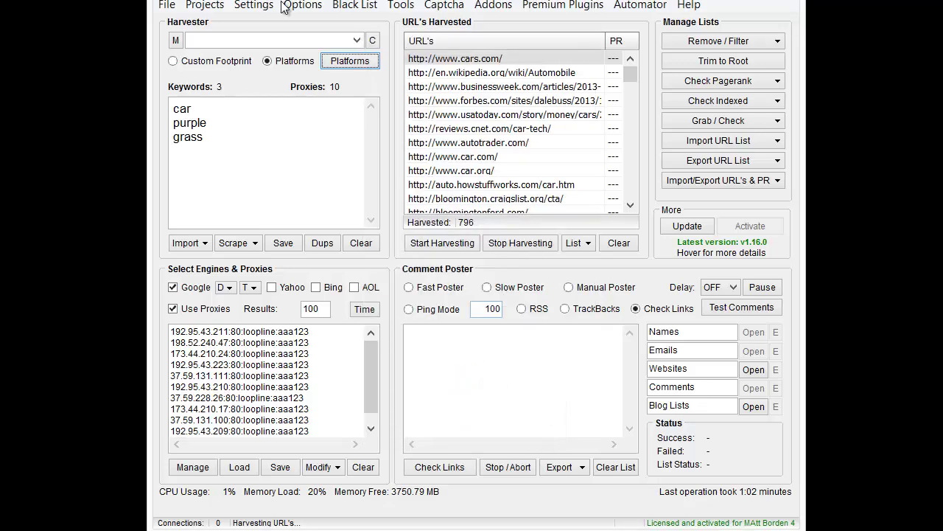
# Step: Start harvesting Google URLs for the keywords car, purple and grass with the selected platform footprints
pyautogui.click(448, 243)
pyautogui.click(560, 325)
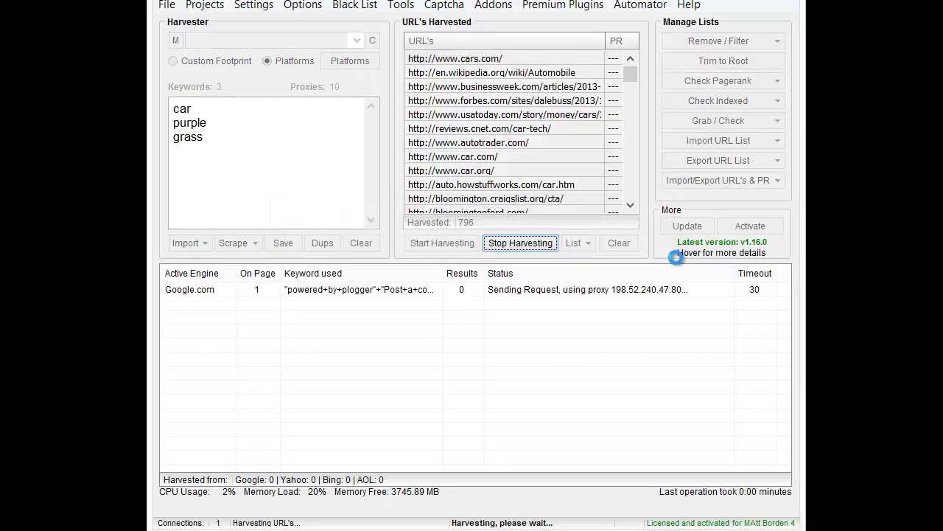
pyautogui.click(309, 293)
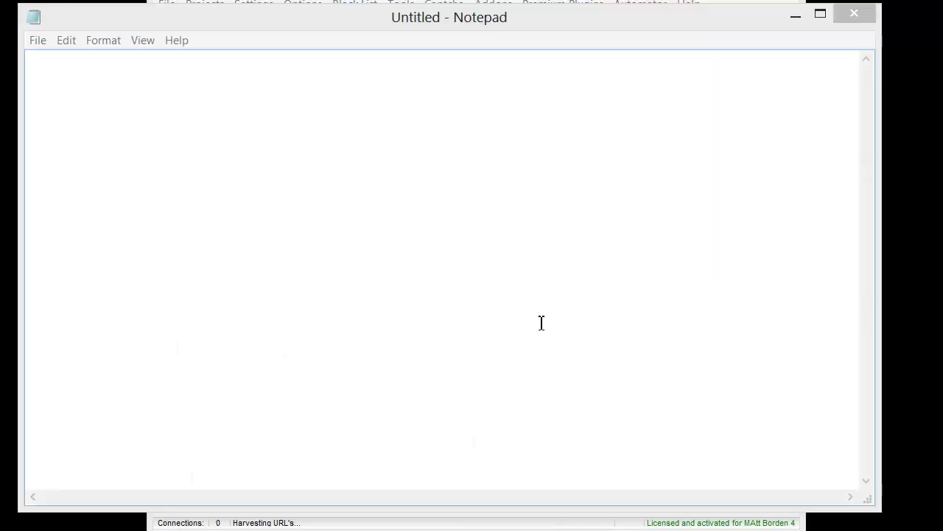
# Step: In the empty Notepad document, write the footprint line "powered by wordpress" %kw% -site:wordpress.com
pyautogui.click(531, 322)
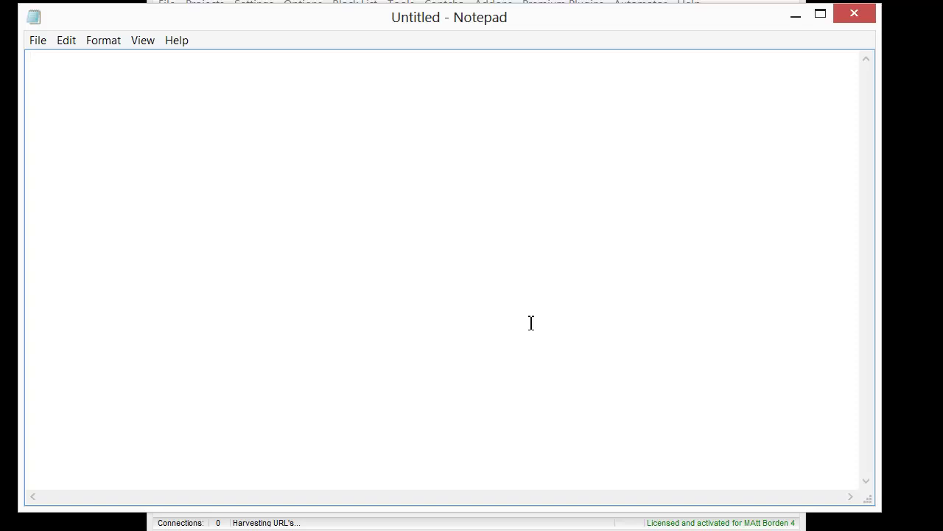
pyautogui.write('"powered by wordpresS')
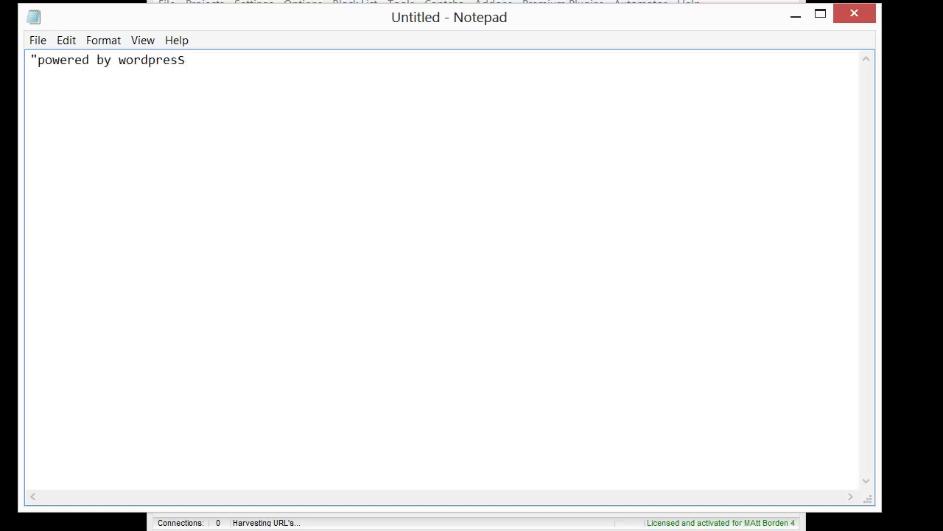
pyautogui.press('BackSpace')
pyautogui.write('s" %kw% -site:wordpress.com')
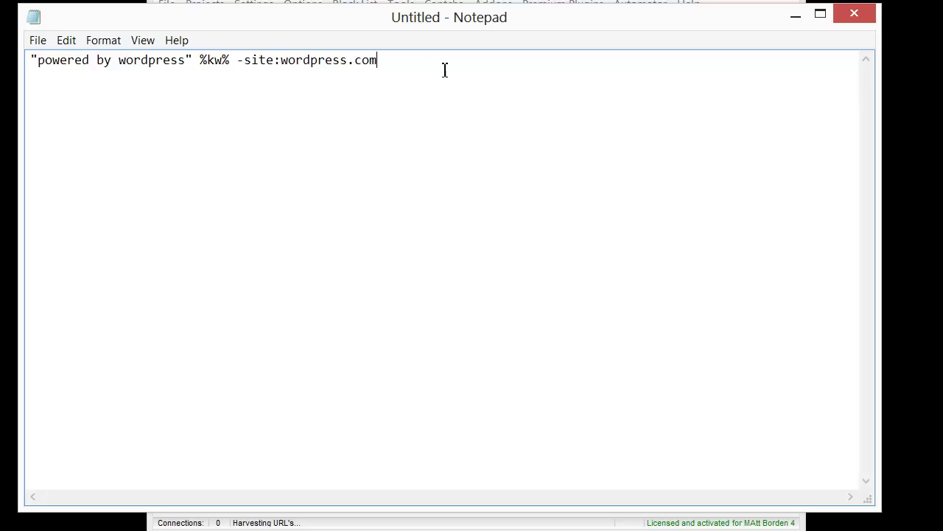
# Step: Save the text document as footprint and minimize Notepad
pyautogui.click(40, 41)
pyautogui.click(63, 115)
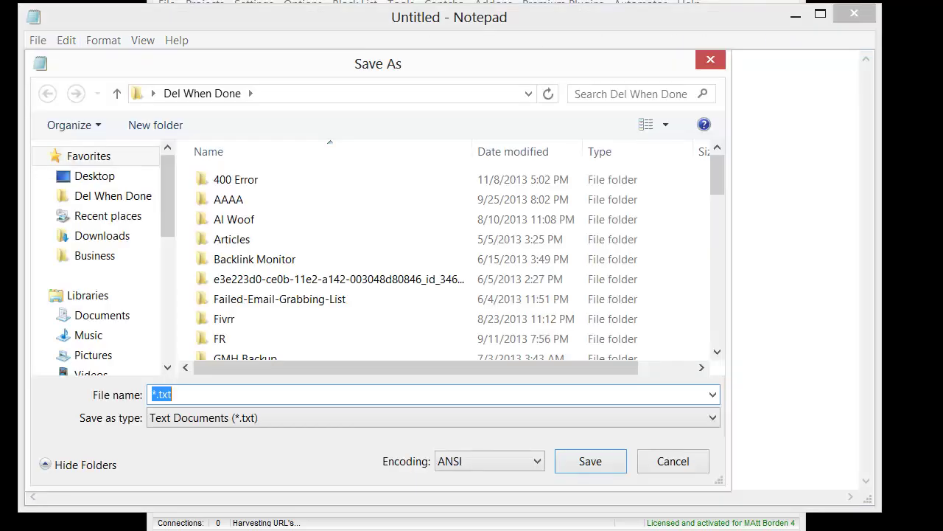
pyautogui.write('footprint')
pyautogui.press('Return')
pyautogui.click(796, 14)
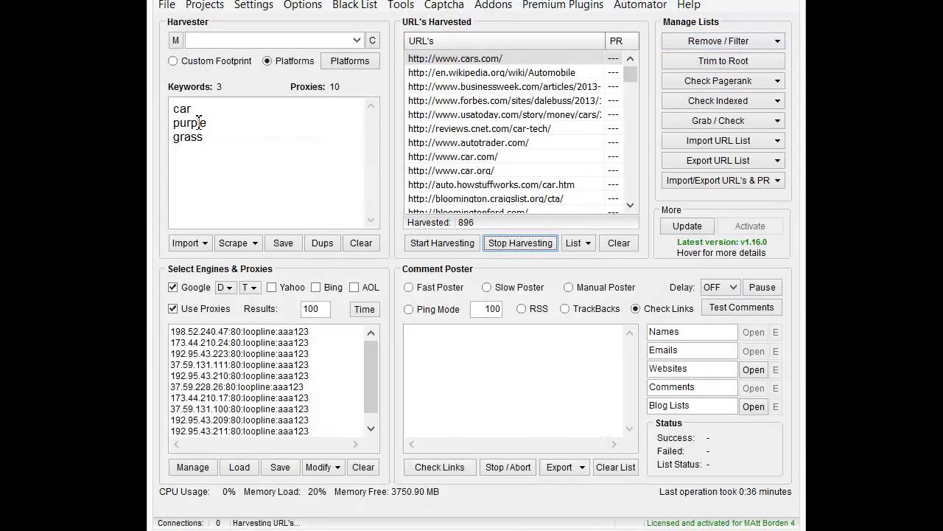
# Step: In ScrapeBox, merge the footprint file from the Business > ~Vids folder with the keyword list
pyautogui.click(175, 40)
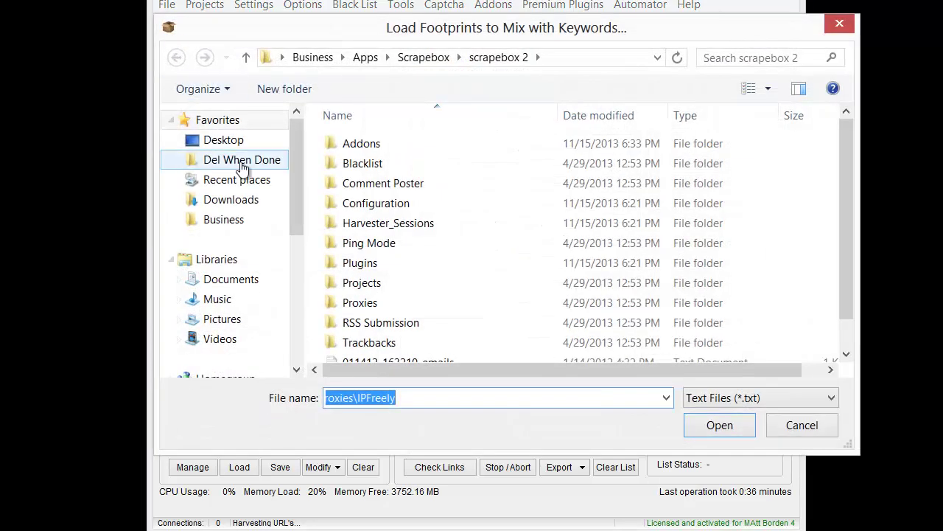
pyautogui.click(244, 218)
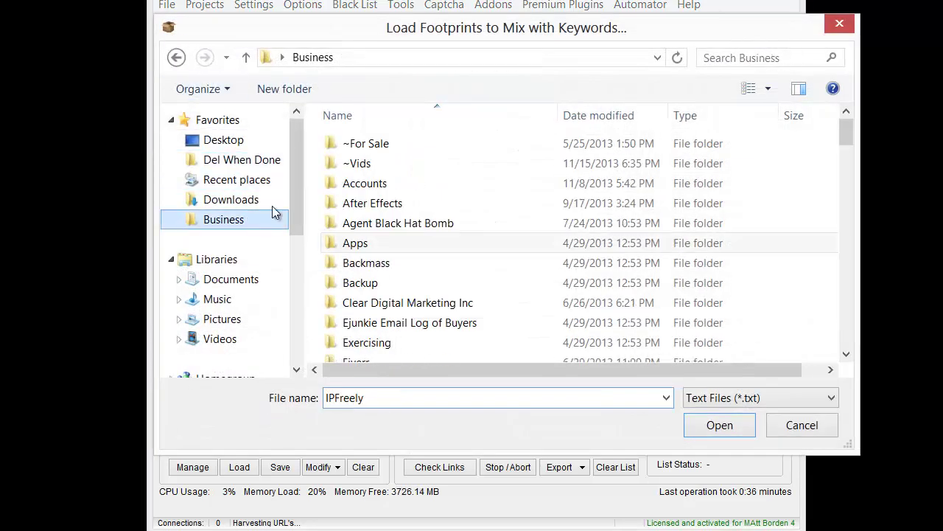
pyautogui.doubleClick(369, 163)
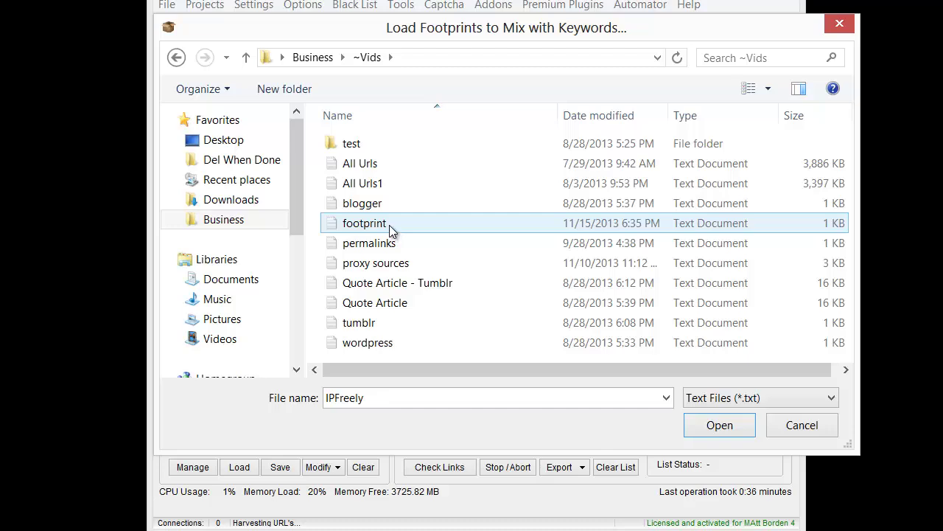
pyautogui.doubleClick(389, 224)
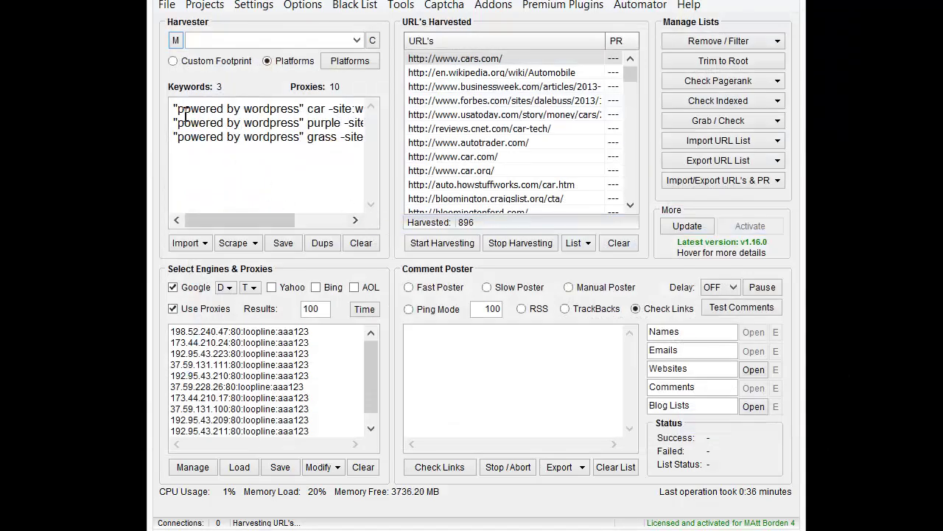
# Step: Compare the keyword and -site:wordpress.com parts of the merged lines with the %kw% placeholder in Notepad's footprint file
pyautogui.moveTo(197, 224); pyautogui.dragTo(287, 221)
pyautogui.doubleClick(234, 108)
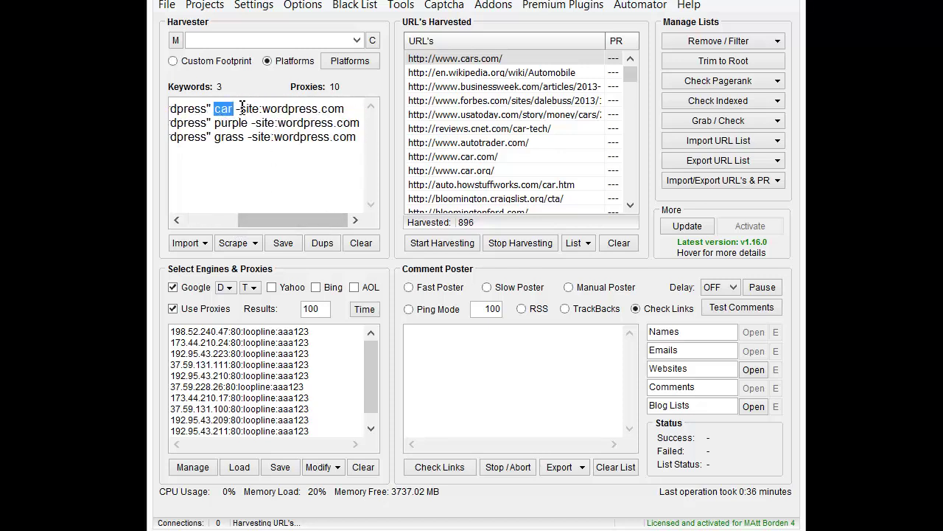
pyautogui.moveTo(241, 109); pyautogui.dragTo(377, 101)
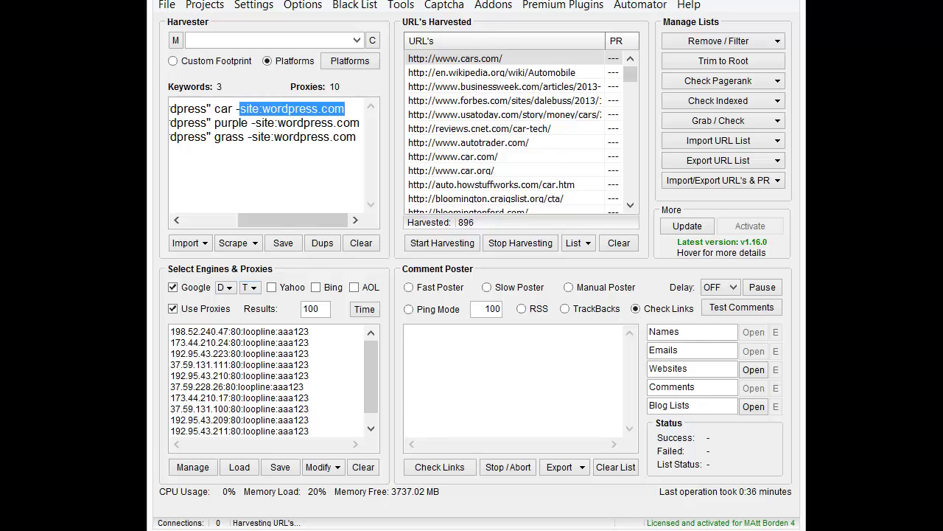
pyautogui.moveTo(374, 529)
pyautogui.click(473, 516)
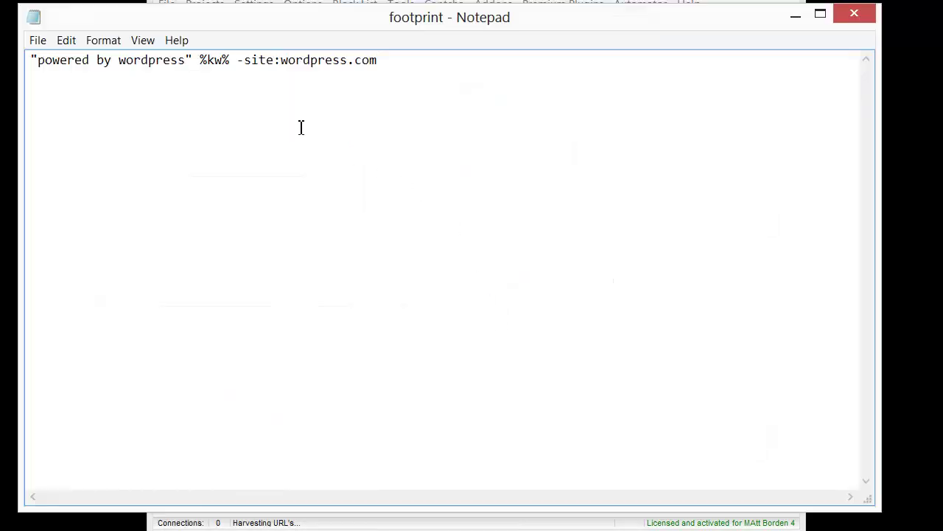
pyautogui.moveTo(231, 61); pyautogui.dragTo(199, 63)
pyautogui.moveTo(360, 22); pyautogui.dragTo(359, 144)
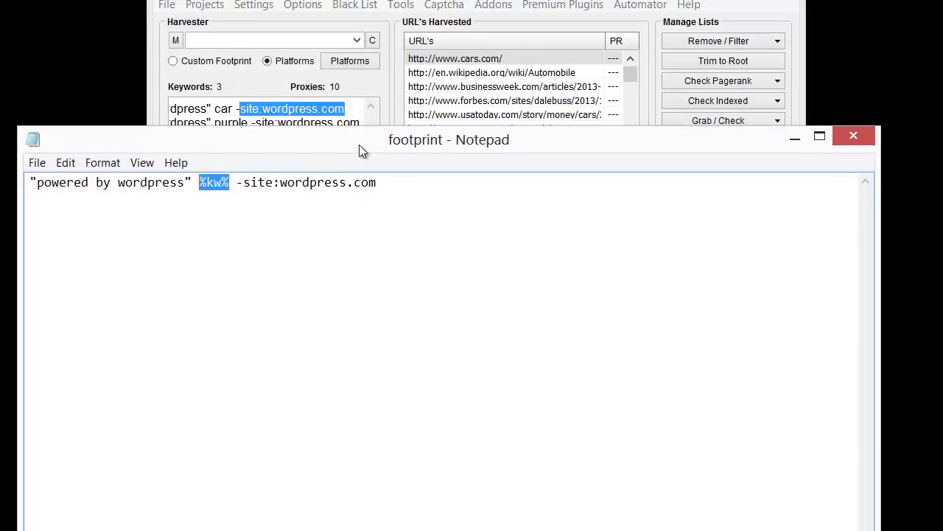
# Step: Highlight the %kw% placeholder in the footprint file, close Notepad and review the beginning of the merged keyword lines in ScrapeBox
pyautogui.click(236, 182)
pyautogui.moveTo(231, 182); pyautogui.dragTo(193, 182)
pyautogui.moveTo(495, 145); pyautogui.dragTo(488, 65)
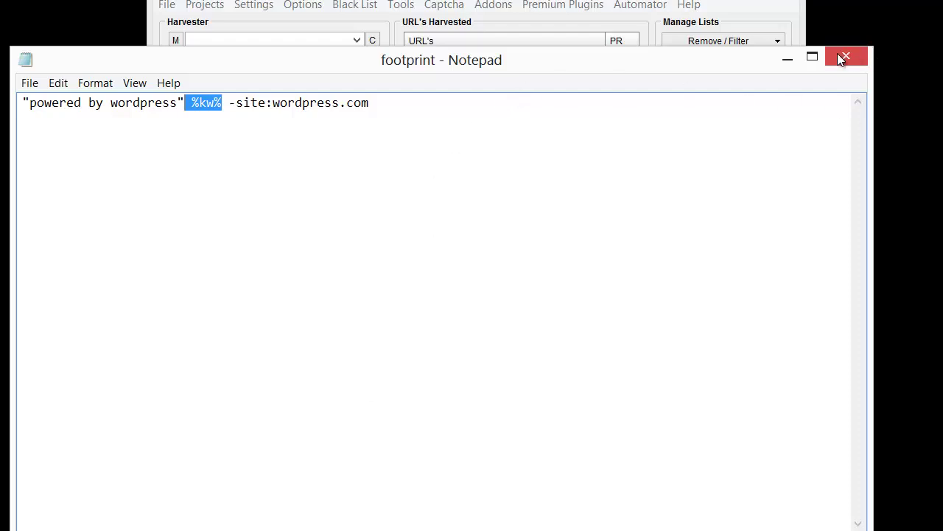
pyautogui.moveTo(746, 62); pyautogui.dragTo(674, 247)
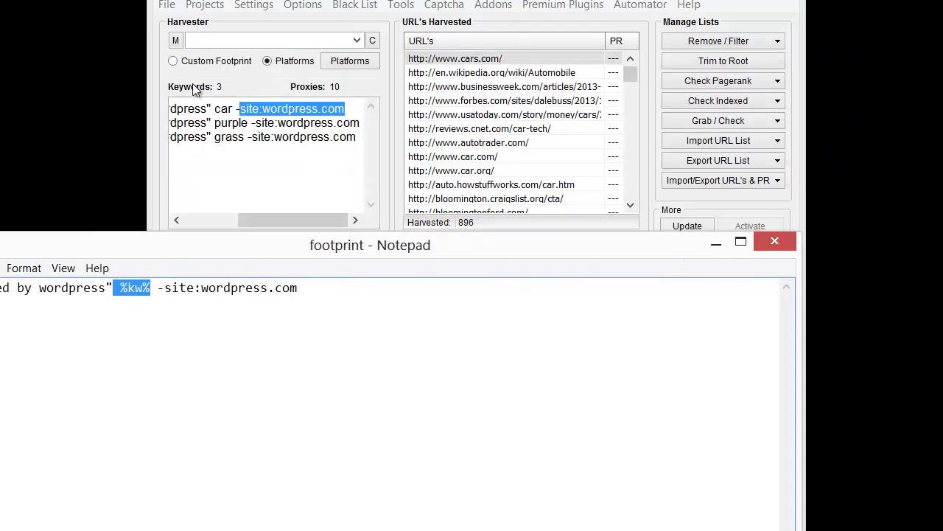
pyautogui.click(775, 241)
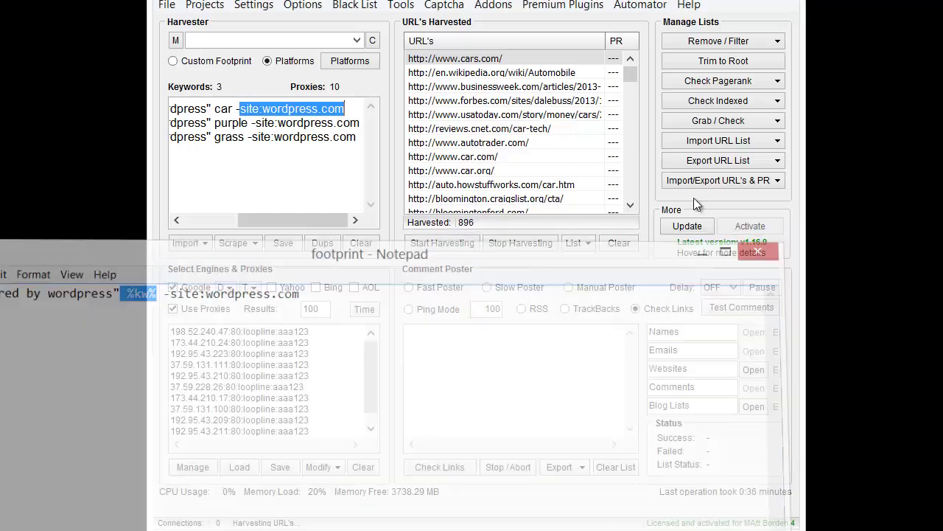
pyautogui.moveTo(275, 224); pyautogui.dragTo(213, 221)
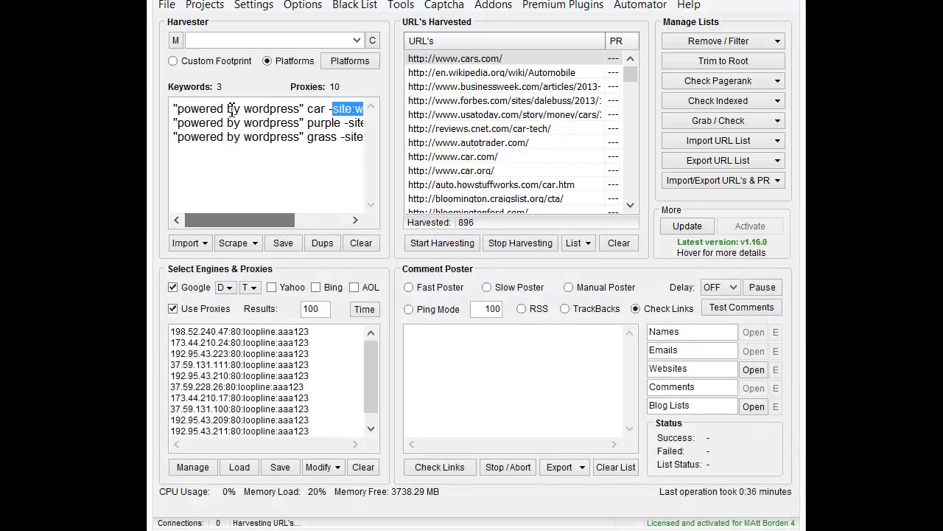
pyautogui.click(316, 109)
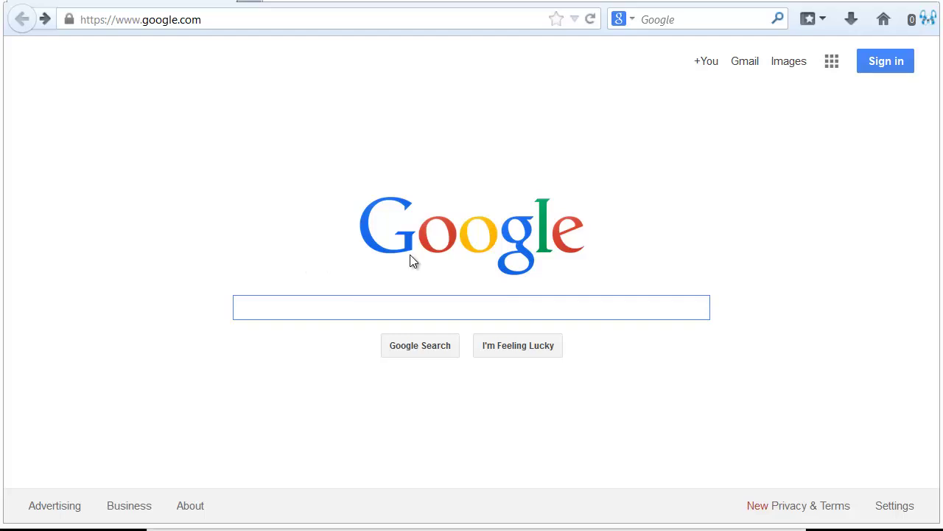
# Step: In the browser, search Google for blue widgets and highlight the URLs of the WordPress and PDF results
pyautogui.write('blue w')
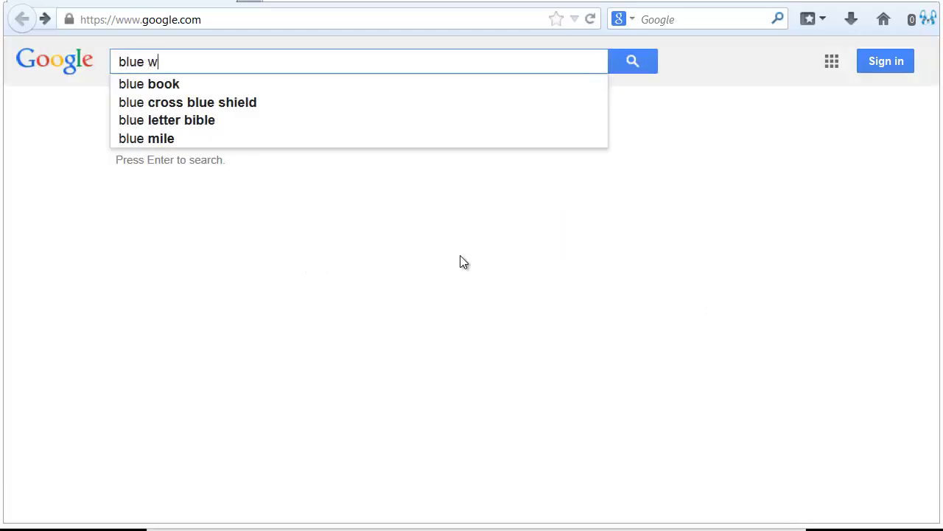
pyautogui.write('idgets')
pyautogui.press('Return')
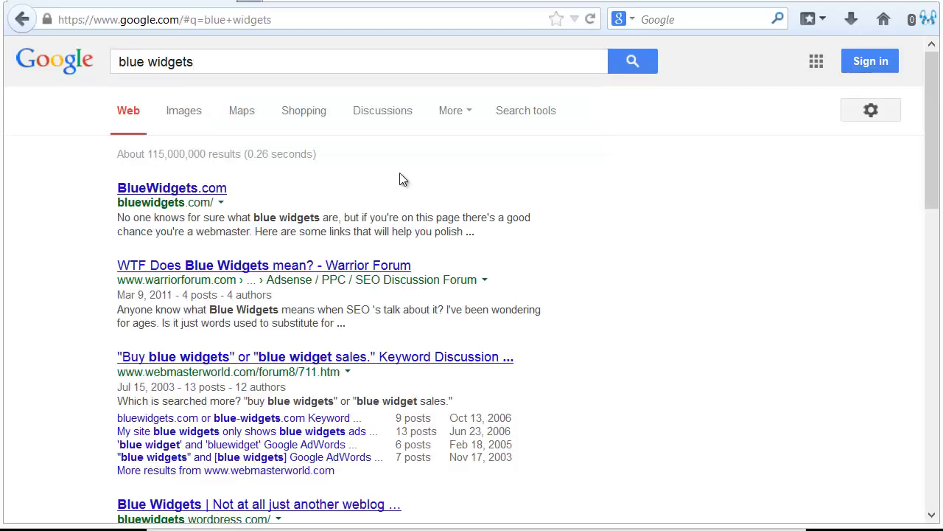
pyautogui.scroll(-10, 62, 213)
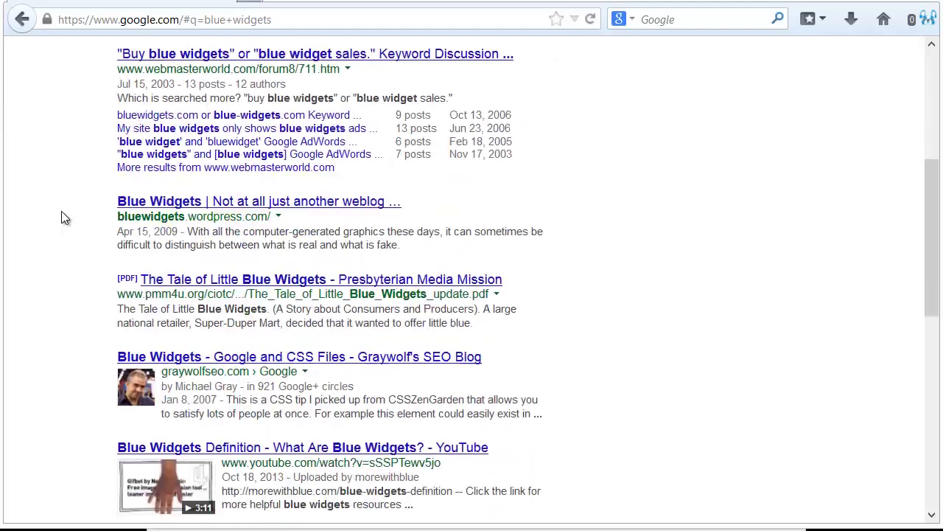
pyautogui.scroll(10, 61, 211)
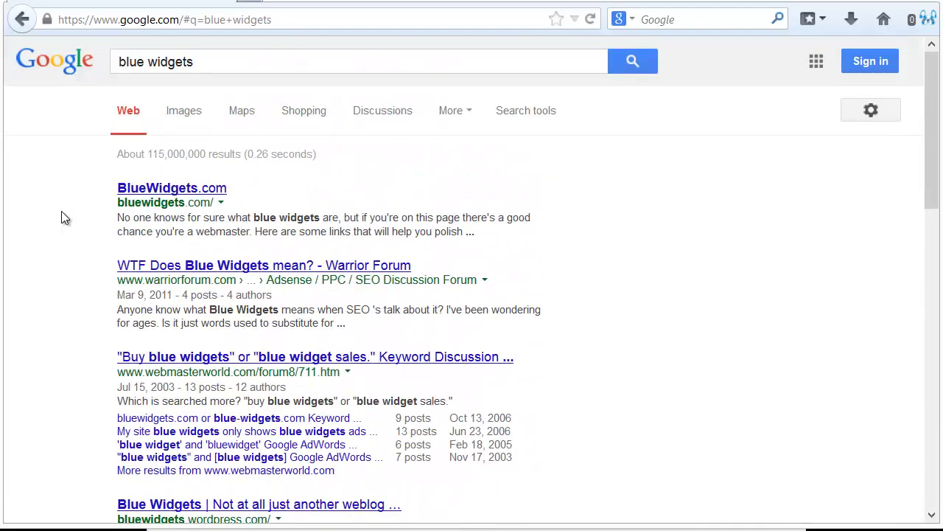
pyautogui.scroll(-5, 61, 211)
pyautogui.moveTo(109, 151); pyautogui.dragTo(271, 147)
pyautogui.moveTo(115, 231); pyautogui.dragTo(492, 225)
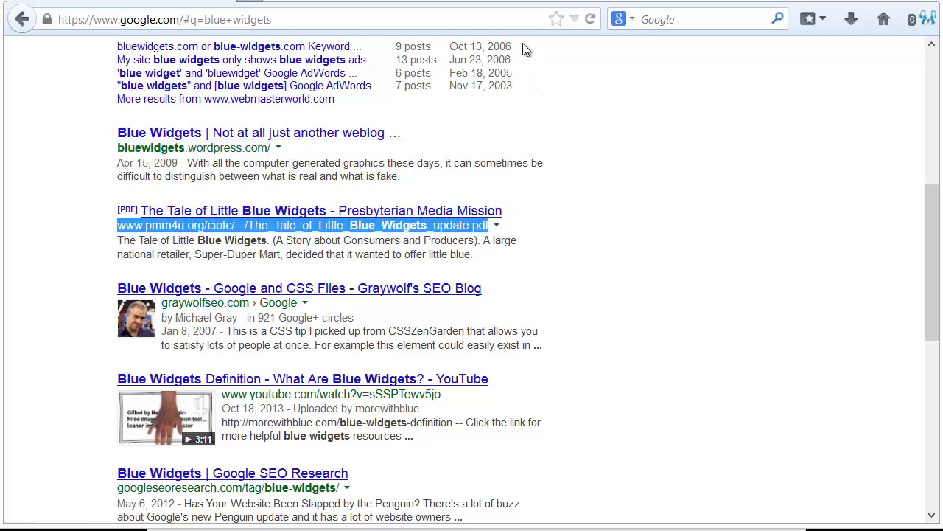
# Step: Compare ScrapeBox's merged keywords with the Google results, keeping the browser in front and reviewing the first page of results
pyautogui.moveTo(582, 0); pyautogui.dragTo(238, 418)
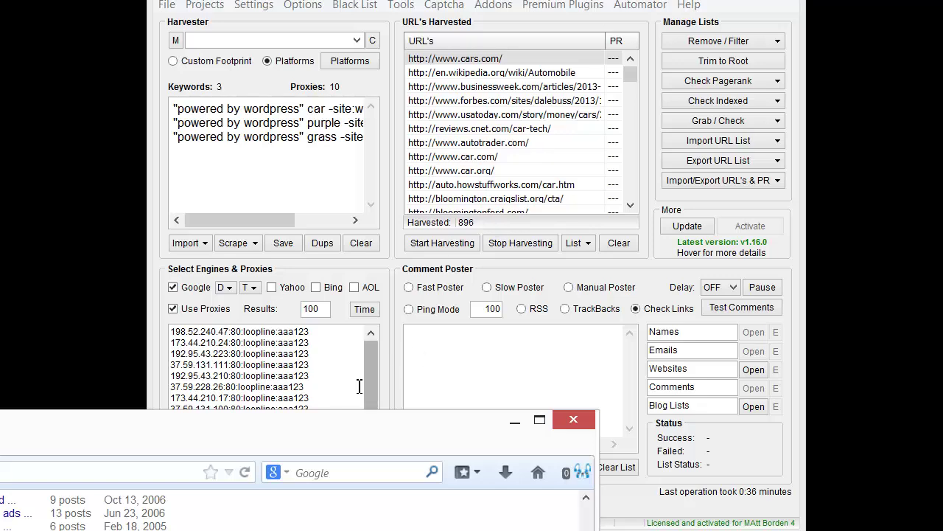
pyautogui.moveTo(369, 417); pyautogui.dragTo(572, 160)
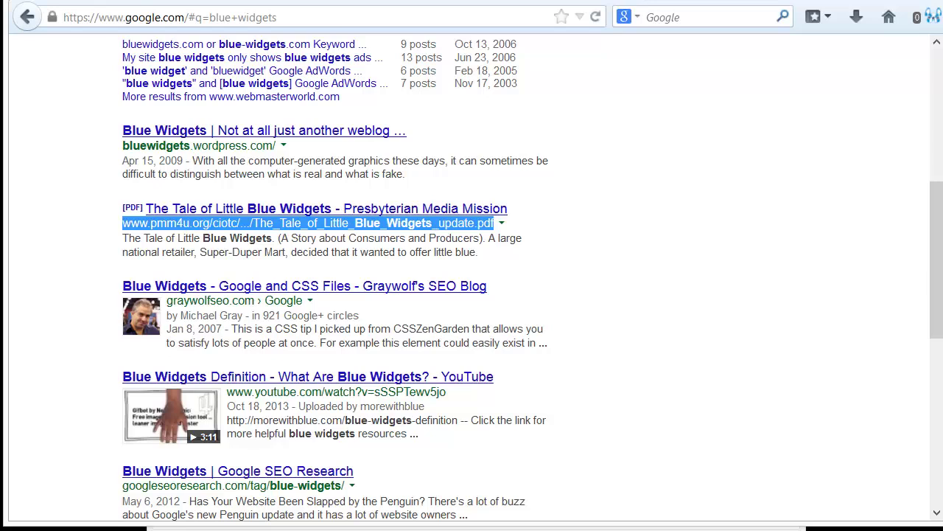
pyautogui.hotkey('alt', 'Tab')
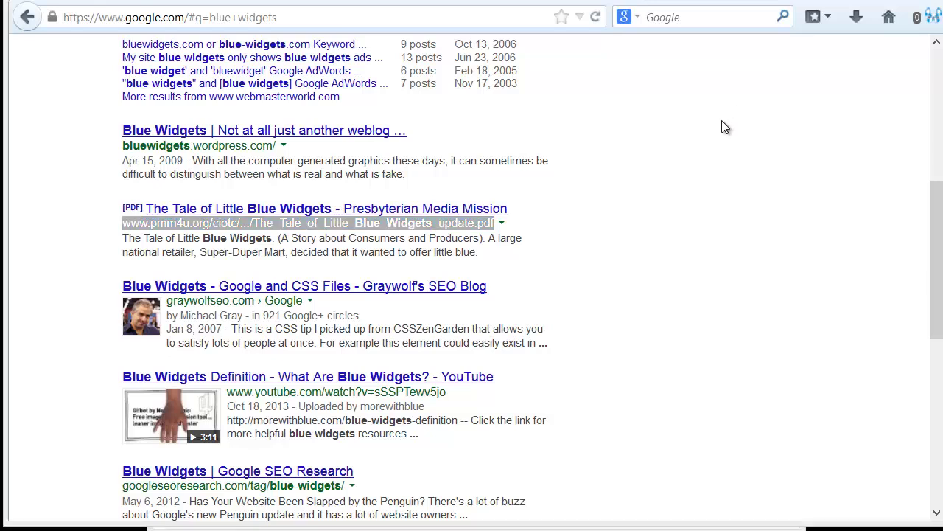
pyautogui.click(647, 235)
pyautogui.scroll(-6, 648, 236)
pyautogui.scroll(10, 649, 234)
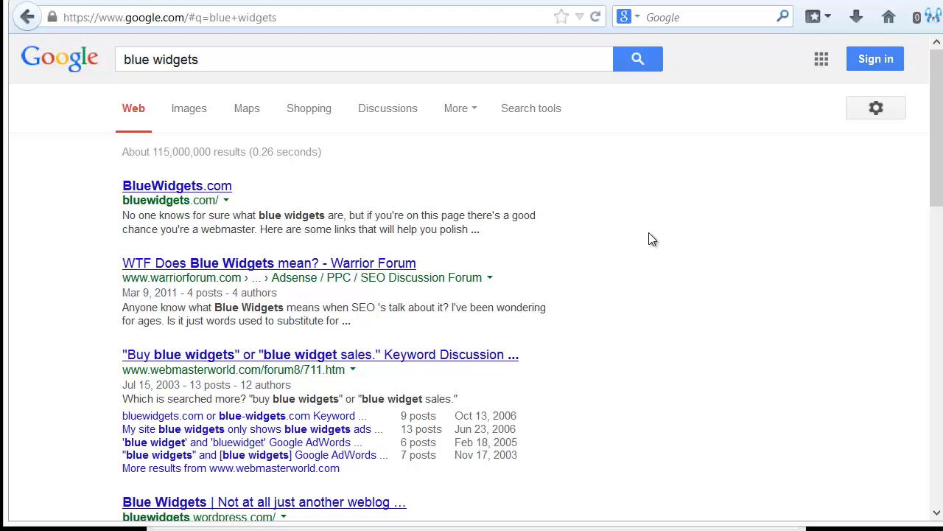
# Step: Highlight the first result's bluewidgets.com URL and review the remaining results down to the page numbers
pyautogui.tripleClick(149, 204)
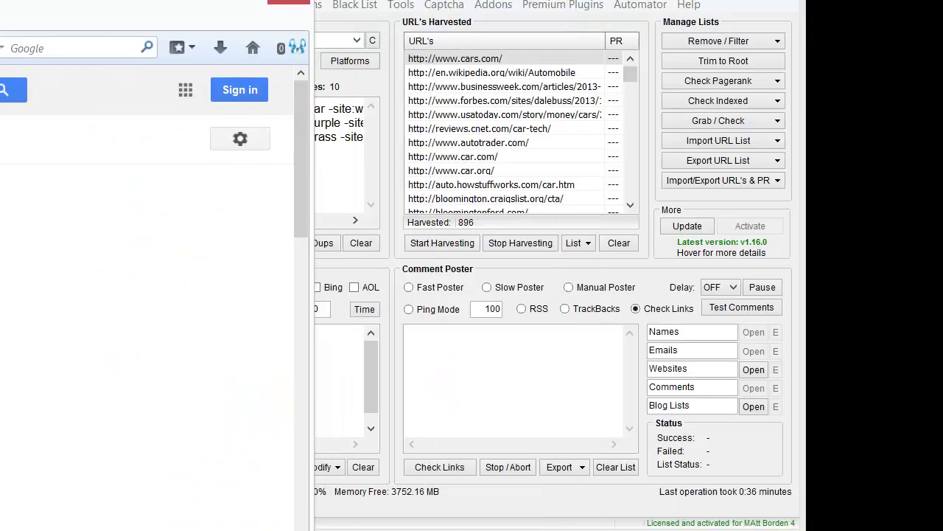
pyautogui.moveTo(98, 17); pyautogui.dragTo(763, 0)
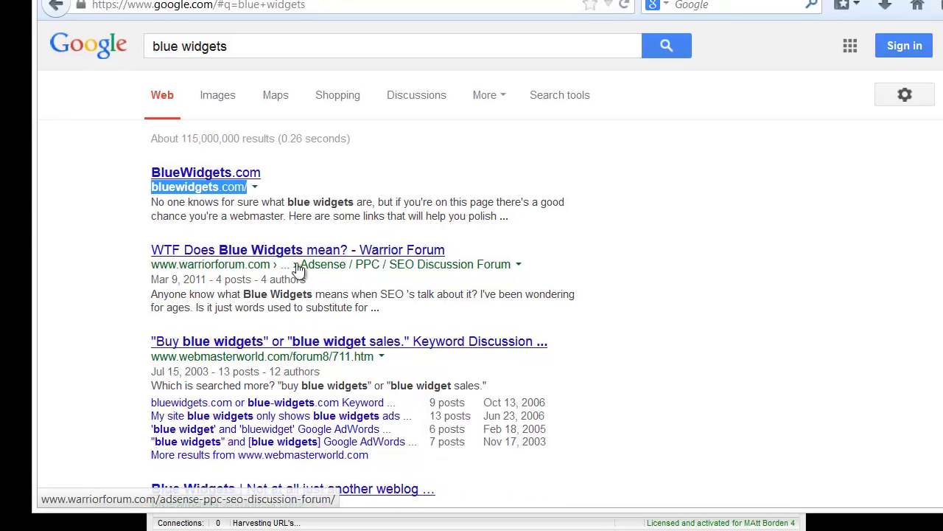
pyautogui.click(627, 221)
pyautogui.scroll(-10, 632, 217)
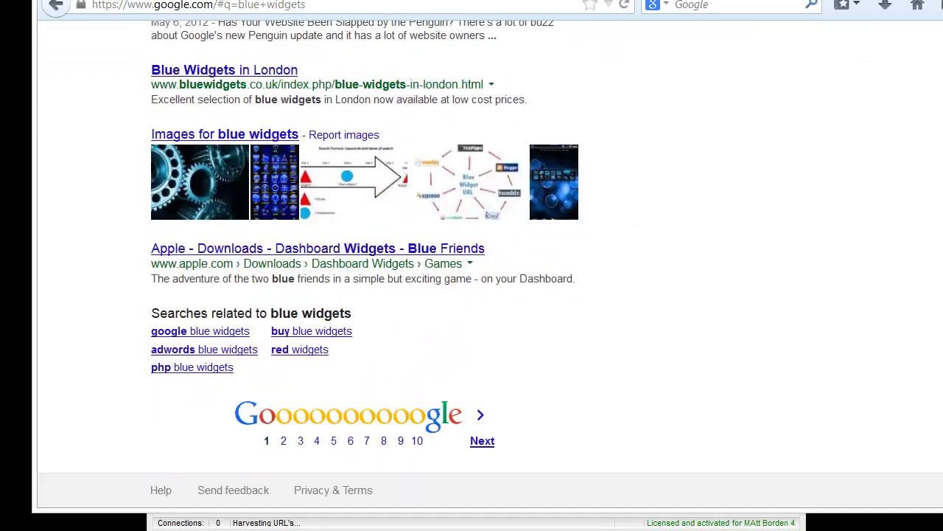
# Step: Uncover ScrapeBox behind the browser and extend its Results limit by appending two zeros
pyautogui.moveTo(295, 1); pyautogui.dragTo(891, 1)
pyautogui.click(327, 310)
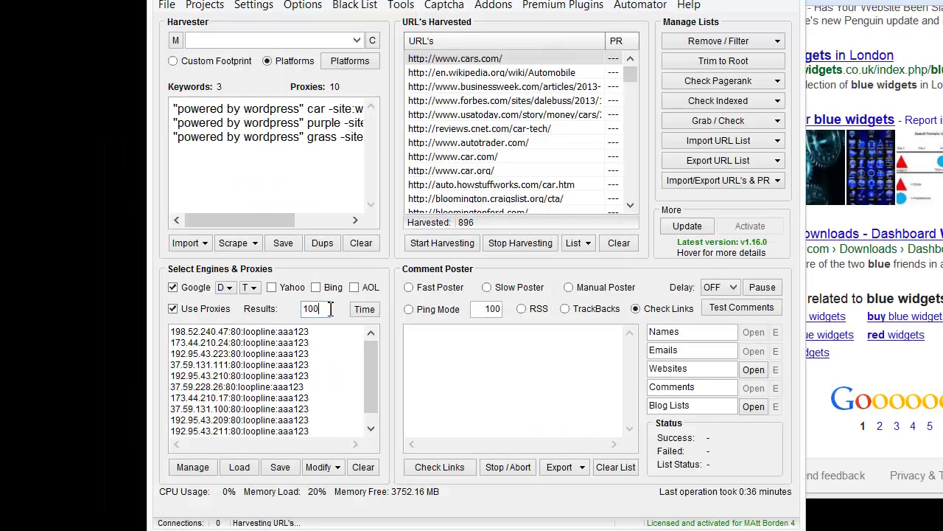
pyautogui.write('00')
pyautogui.click(341, 369)
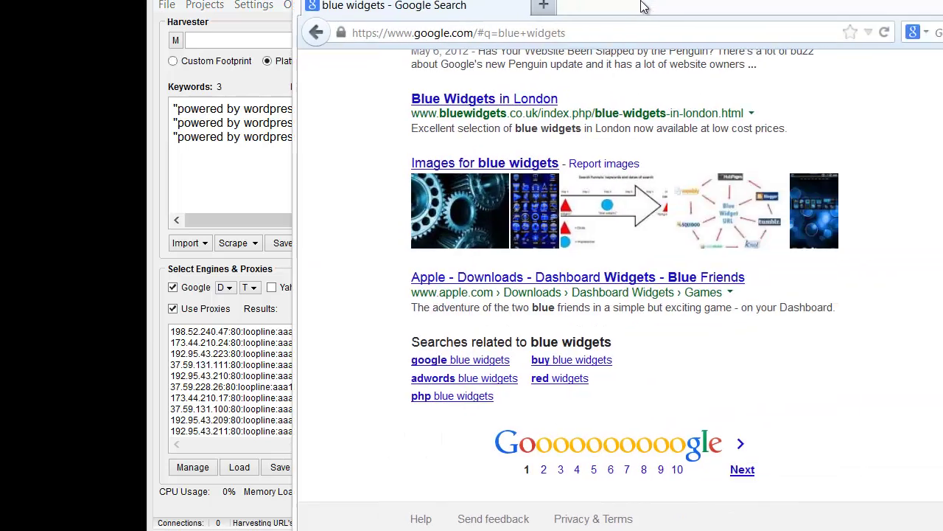
# Step: Return to the Google results for blue widgets and advance through result pages 10, 14, 18, 22, 26 and 30
pyautogui.moveTo(641, 6); pyautogui.dragTo(381, 15)
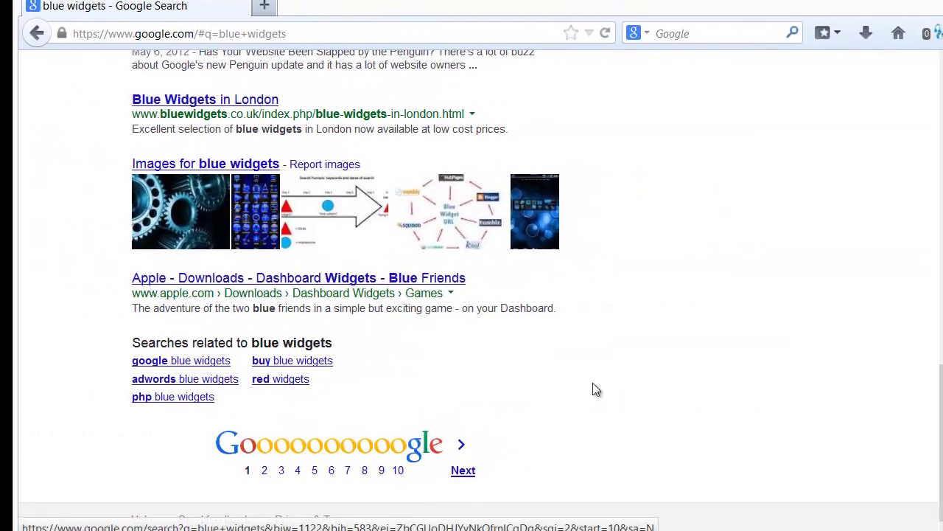
pyautogui.click(398, 470)
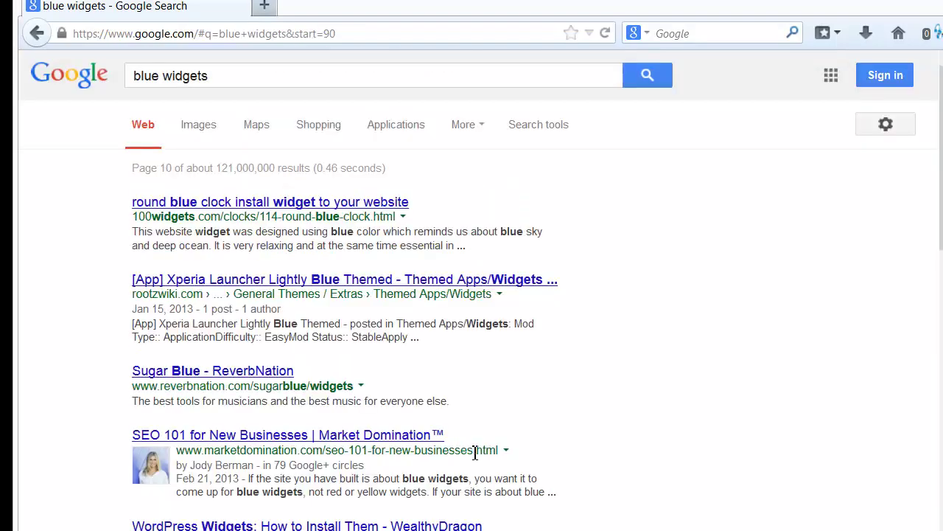
pyautogui.click(425, 469)
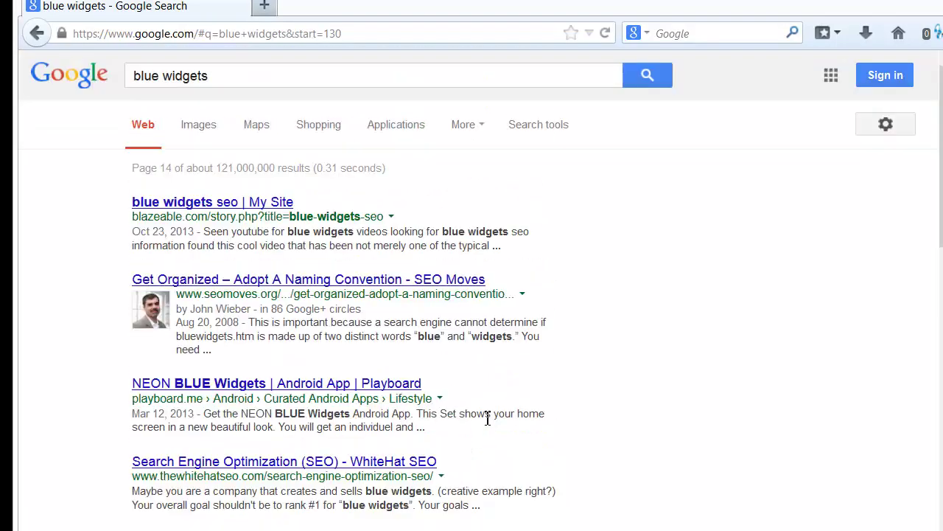
pyautogui.click(424, 469)
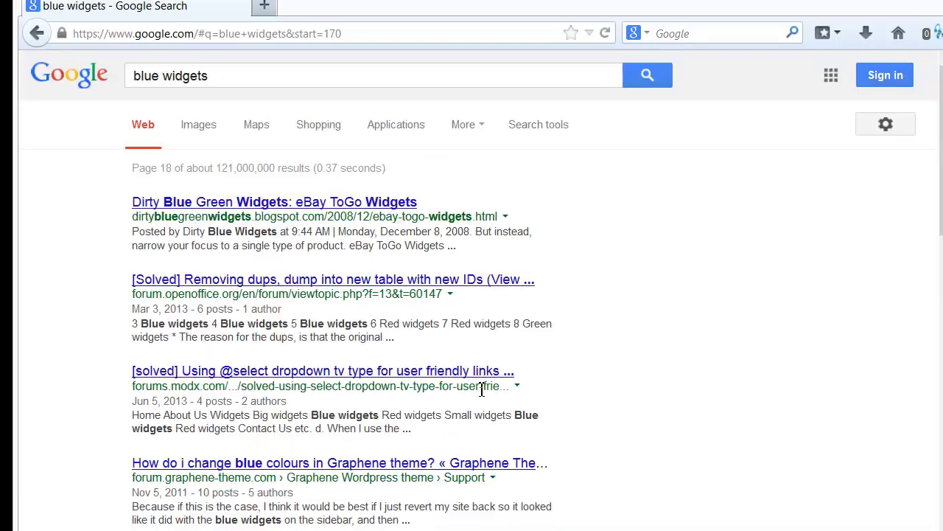
pyautogui.click(424, 469)
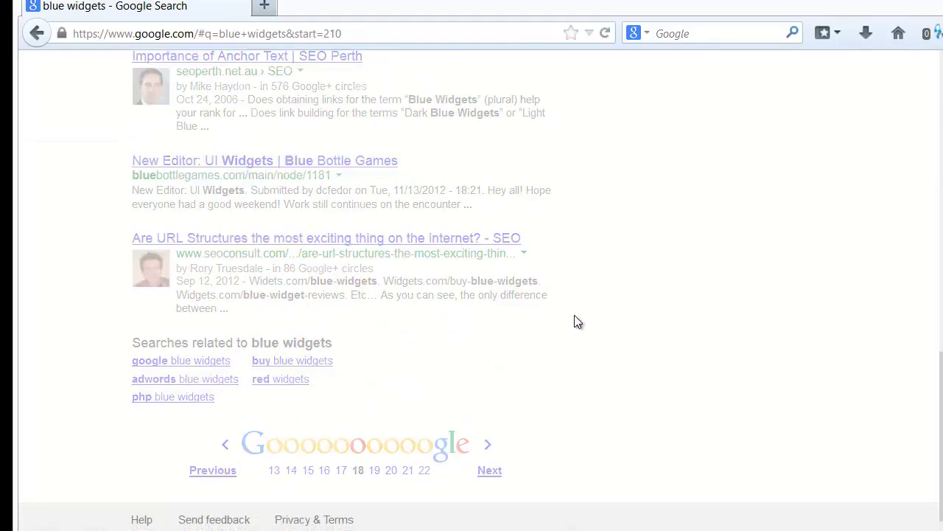
pyautogui.scroll(-10, 559, 320)
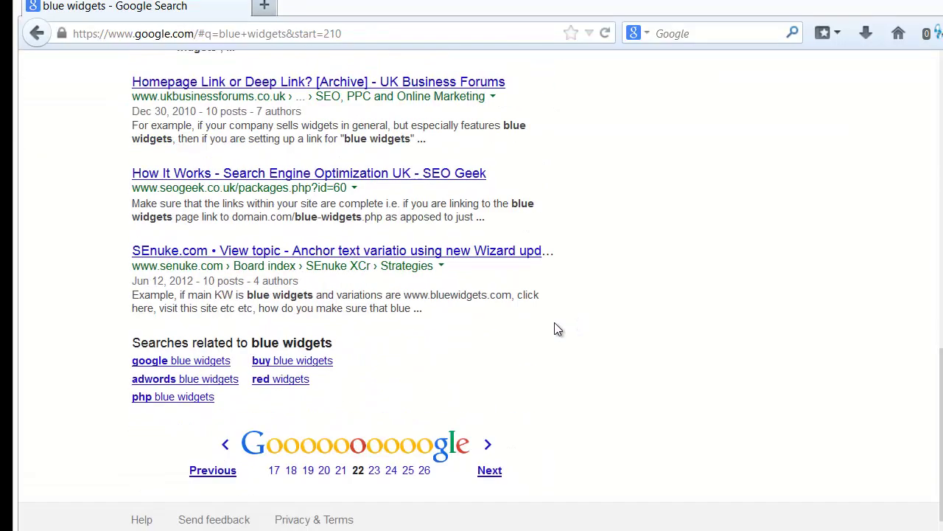
pyautogui.click(425, 470)
pyautogui.scroll(-10, 594, 347)
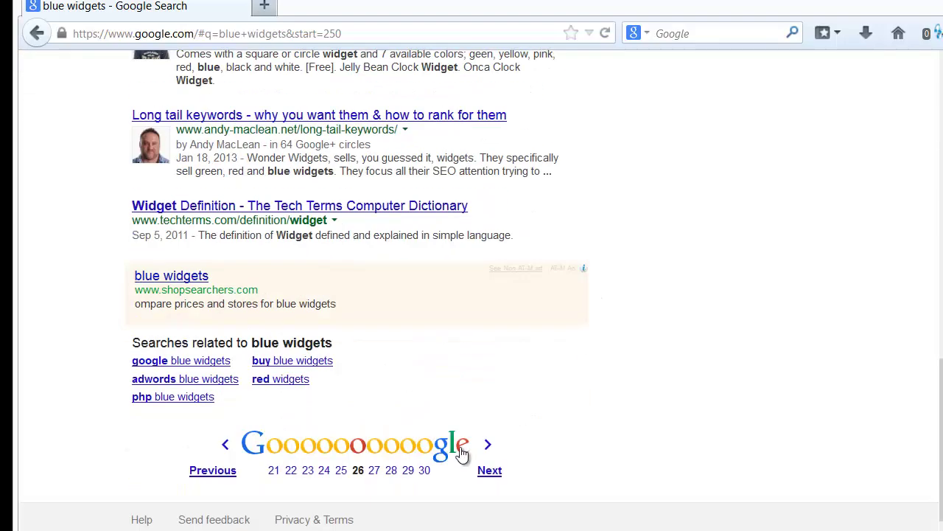
pyautogui.click(424, 470)
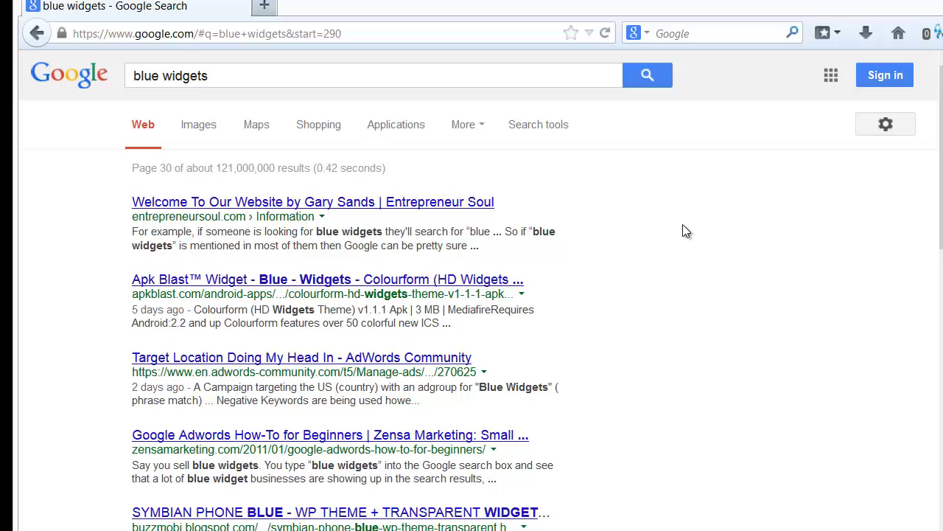
# Step: Examine how relevant the results on page 30 are, highlighting the phrase blue widgets in the Google Adwords How-To listing
pyautogui.scroll(-10, 703, 221)
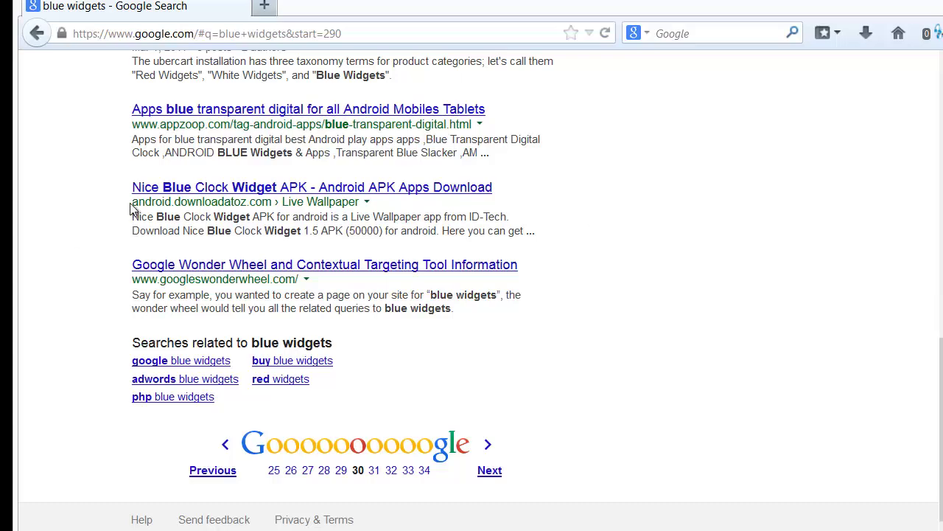
pyautogui.scroll(5, 88, 166)
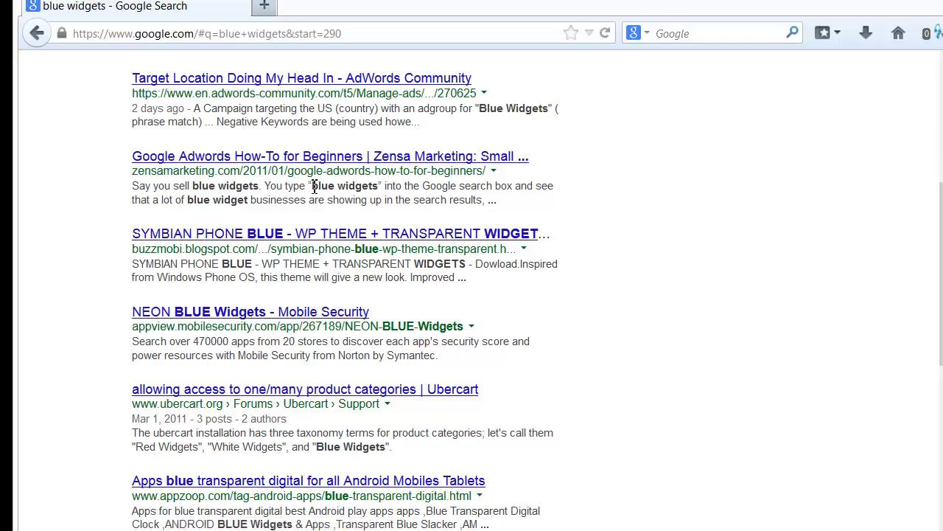
pyautogui.moveTo(312, 186); pyautogui.dragTo(379, 186)
pyautogui.scroll(3, 587, 179)
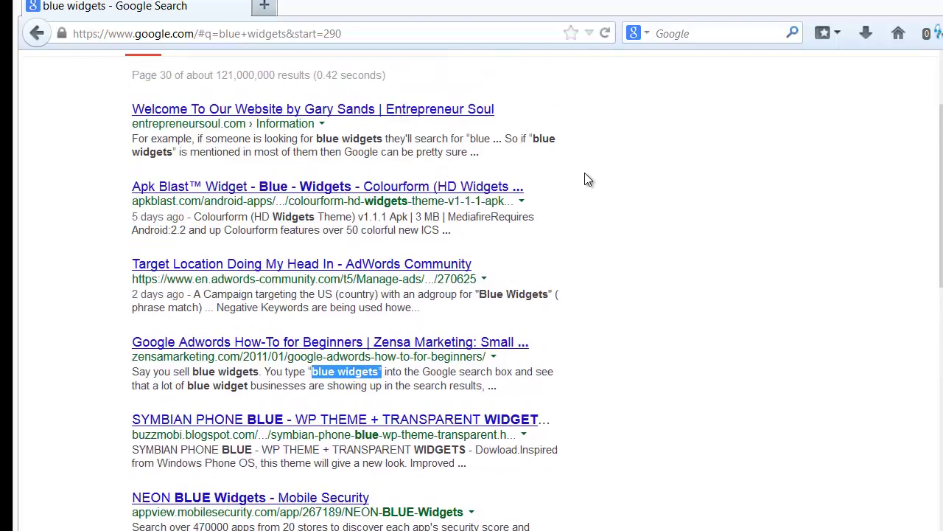
pyautogui.scroll(-5, 587, 179)
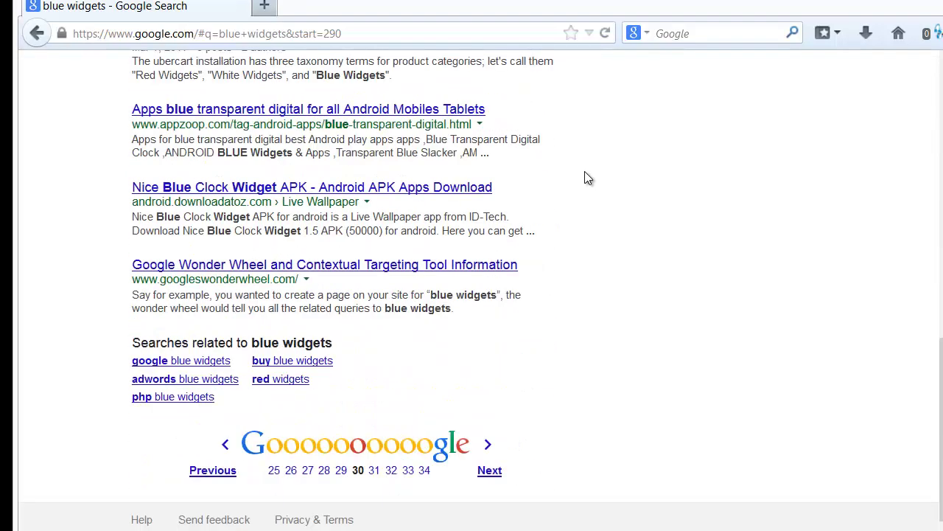
# Step: Advance from result page 30 to page 46 and examine the relevance of its listings down to the page numbers
pyautogui.click(425, 469)
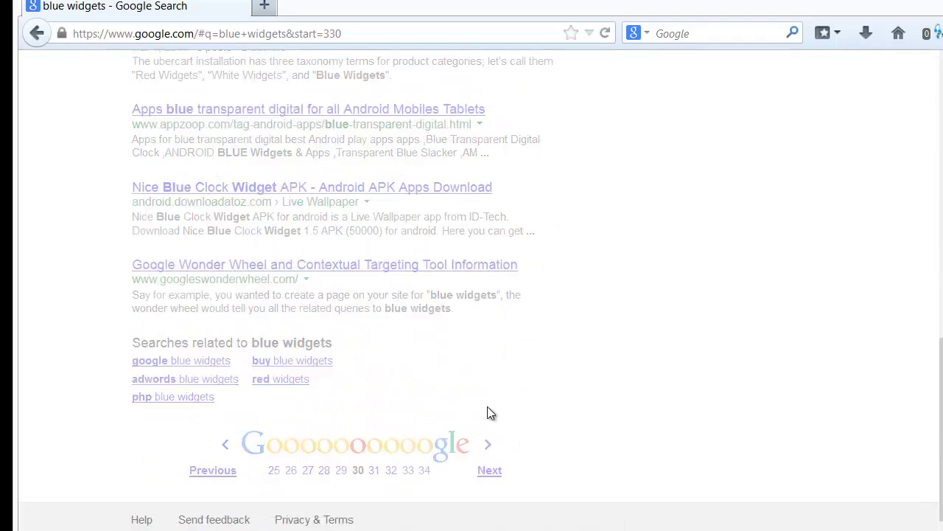
pyautogui.scroll(-10, 458, 404)
pyautogui.click(440, 469)
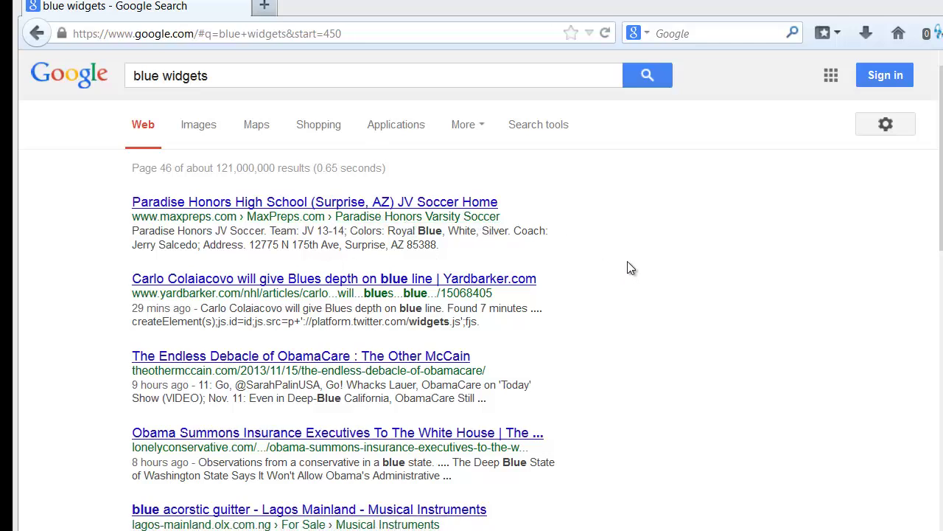
pyautogui.scroll(-5, 671, 352)
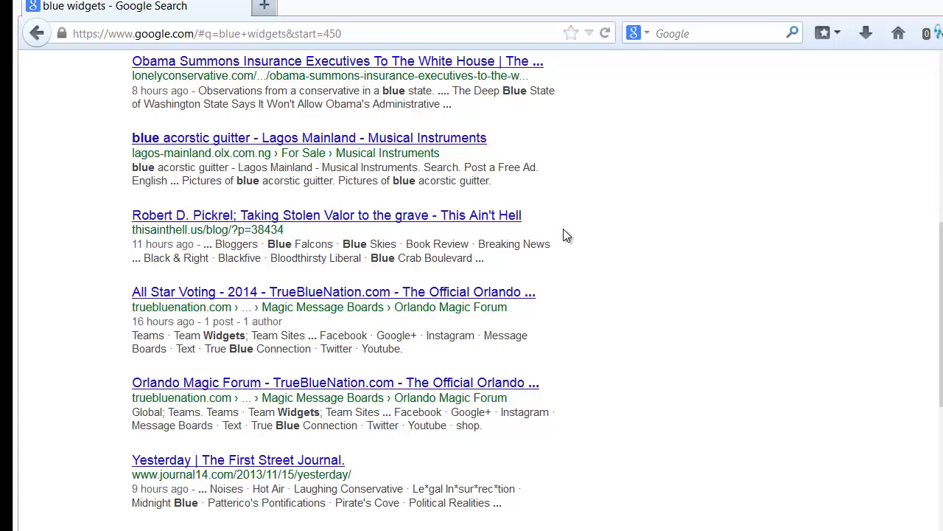
pyautogui.scroll(-4, 597, 238)
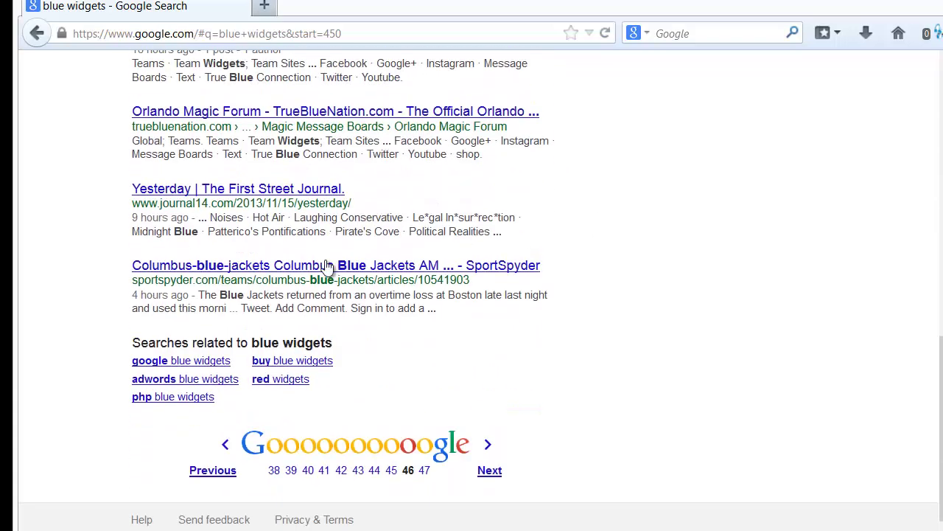
# Step: Examine the relevance of the lowest listings on result page 46, highlighting their titles and the words Widgets and Blue
pyautogui.moveTo(130, 270); pyautogui.dragTo(396, 273)
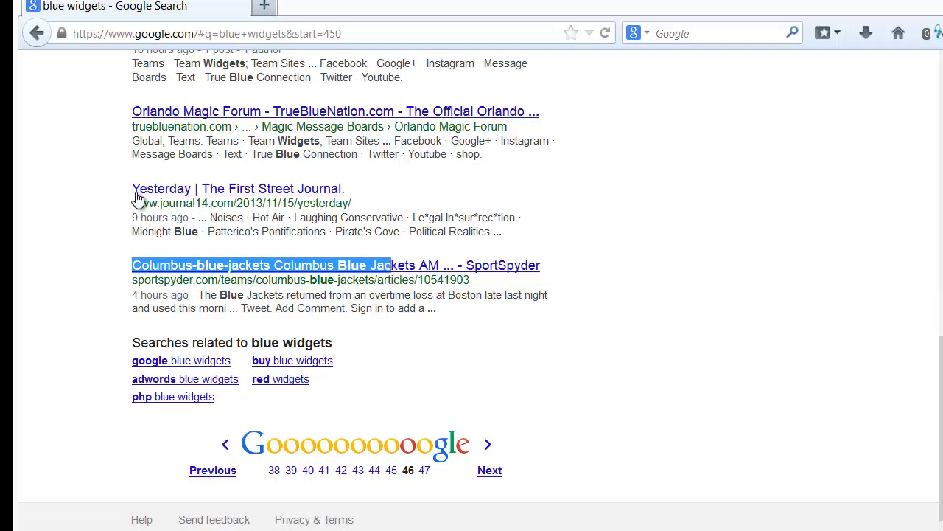
pyautogui.moveTo(126, 198); pyautogui.dragTo(388, 201)
pyautogui.click(479, 201)
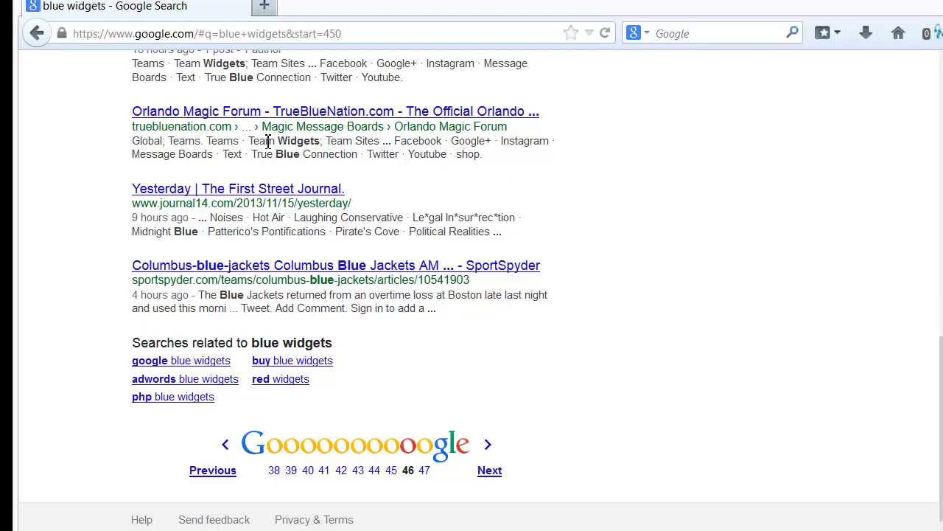
pyautogui.moveTo(250, 142); pyautogui.dragTo(318, 154)
pyautogui.click(598, 223)
# Step: Go to result page 47 and examine its listings for relevance, highlighting the word Widgets in the Zillow listing
pyautogui.click(427, 465)
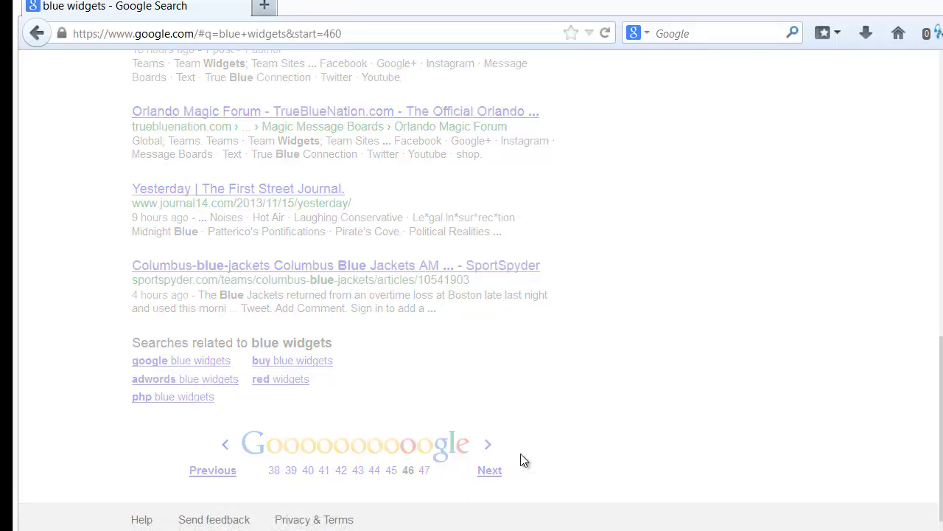
pyautogui.scroll(-10, 410, 442)
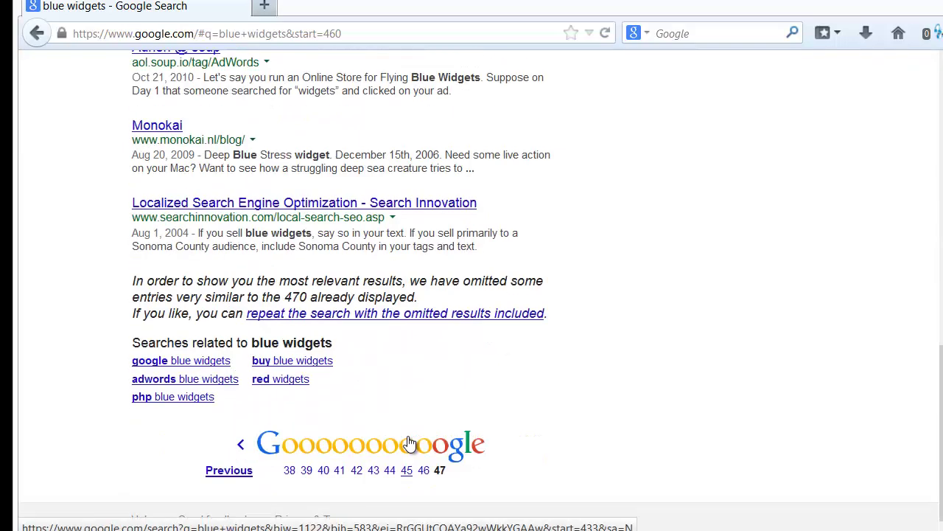
pyautogui.scroll(5, 410, 443)
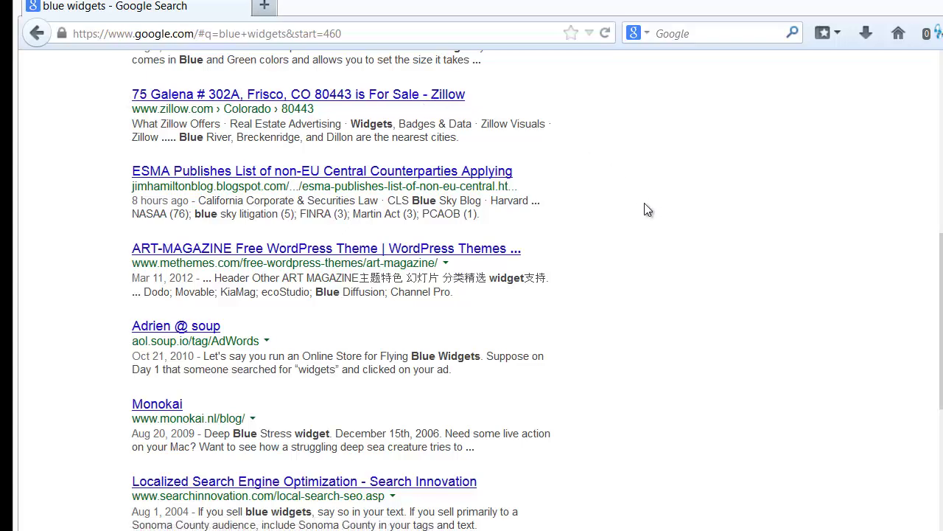
pyautogui.scroll(2, 643, 210)
pyautogui.scroll(4, 643, 210)
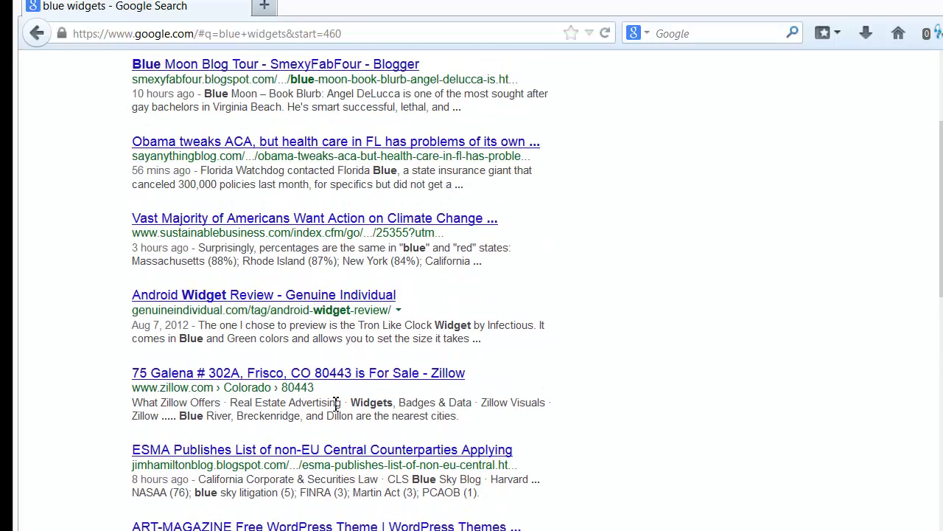
pyautogui.moveTo(353, 403); pyautogui.dragTo(388, 402)
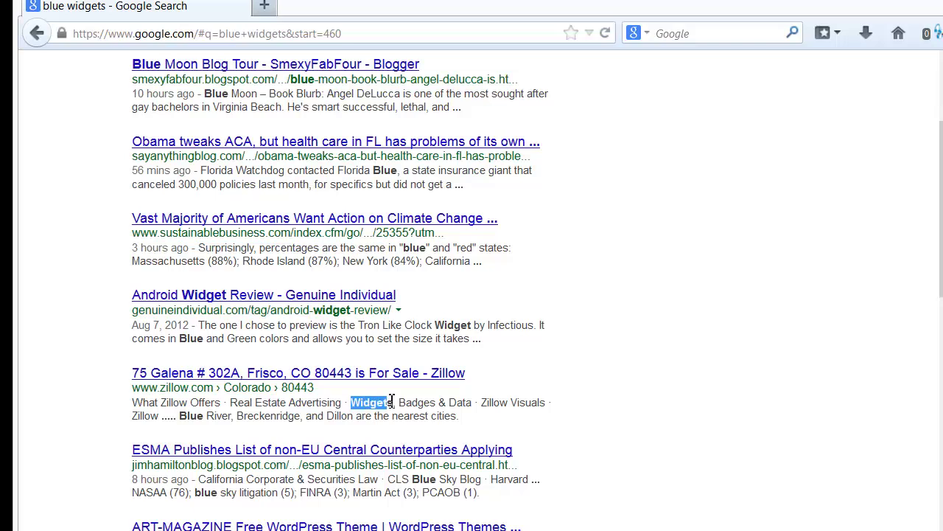
pyautogui.click(548, 342)
# Step: Shift the browser window to uncover ScrapeBox and highlight the results count at the start of page 47
pyautogui.moveTo(445, 0); pyautogui.dragTo(606, 260)
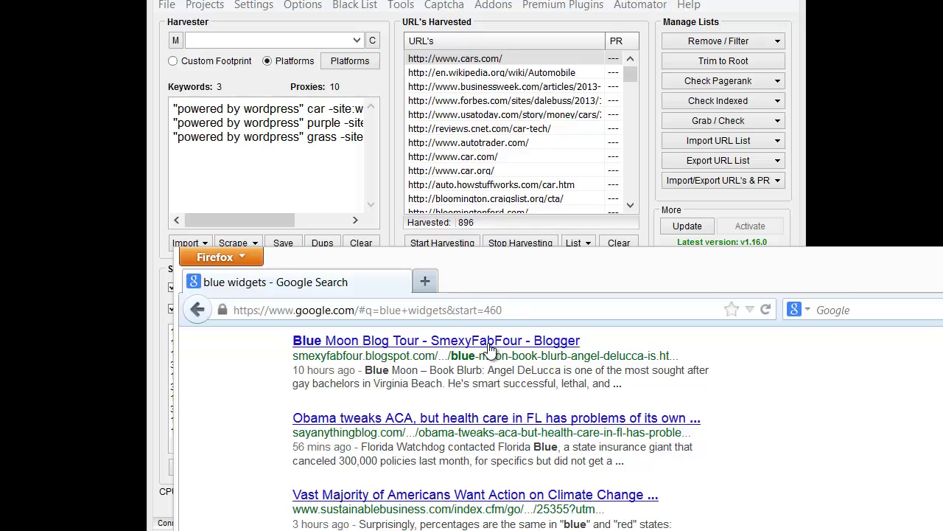
pyautogui.scroll(3, 838, 454)
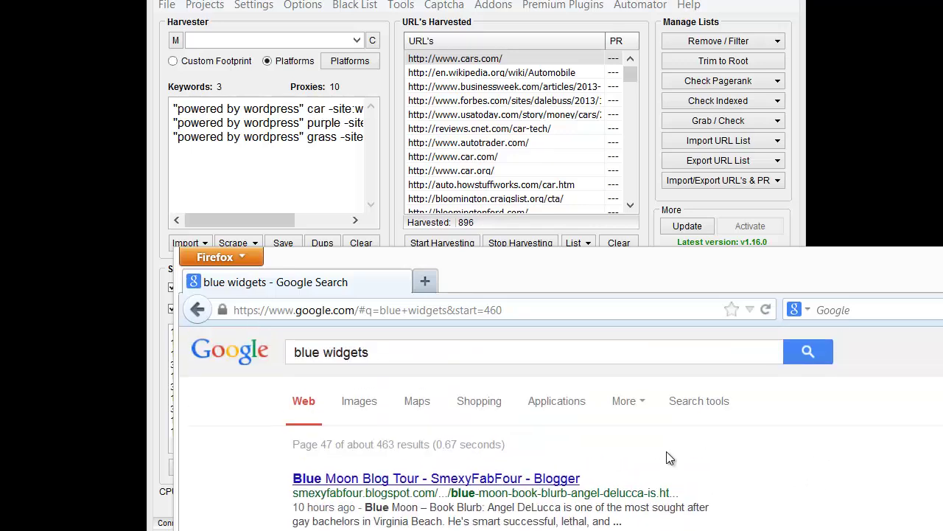
pyautogui.moveTo(364, 444); pyautogui.dragTo(424, 444)
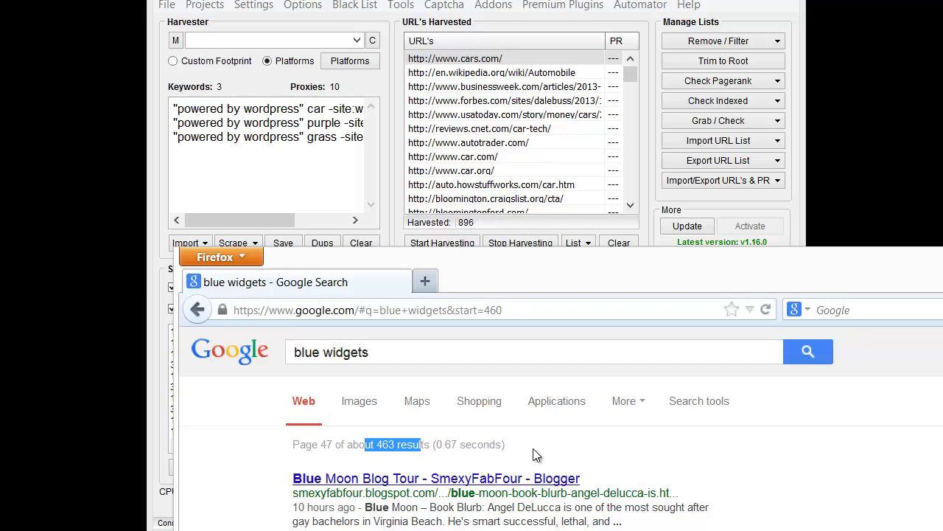
# Step: Go back to result page 38, raise the browser window and highlight the results count line
pyautogui.scroll(-5, 538, 451)
pyautogui.moveTo(738, 268); pyautogui.dragTo(693, 112)
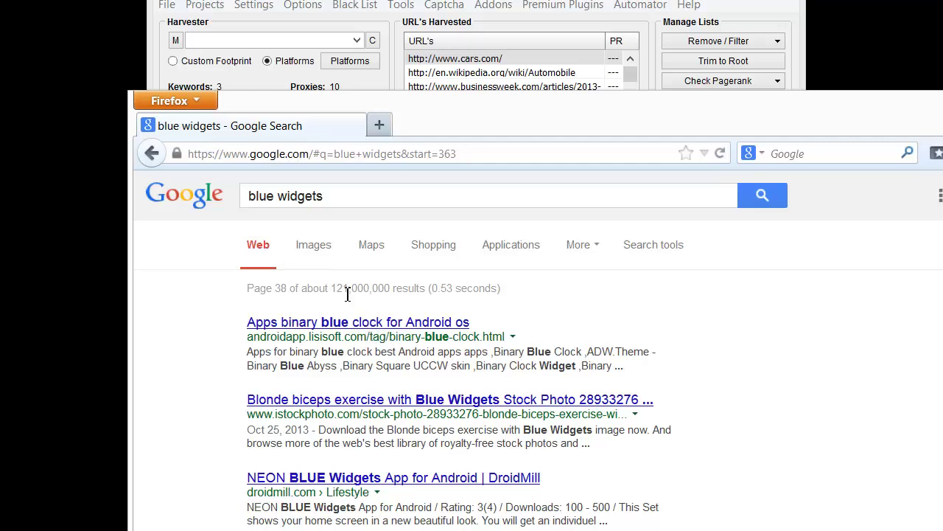
pyautogui.moveTo(332, 288); pyautogui.dragTo(403, 289)
pyautogui.moveTo(505, 288); pyautogui.dragTo(227, 296)
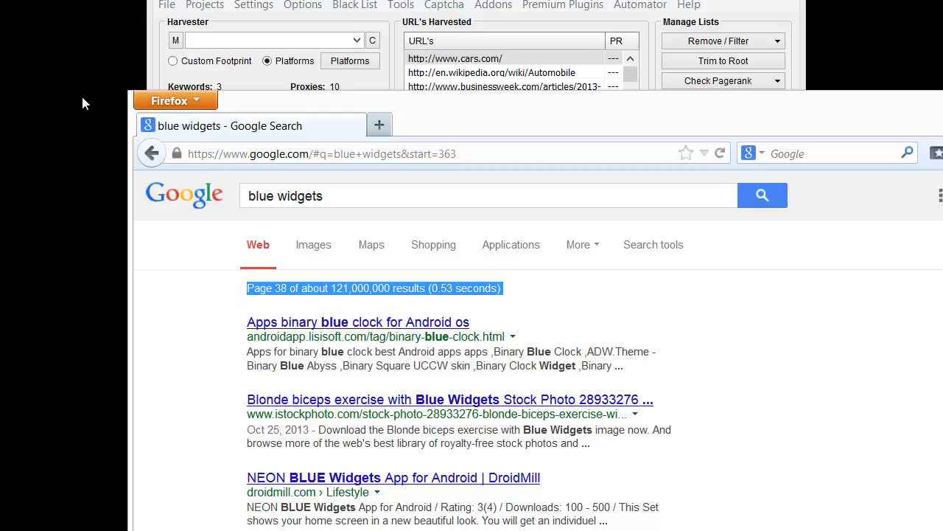
# Step: Switch to ScrapeBox and set the Results limit to 50
pyautogui.click(431, 0)
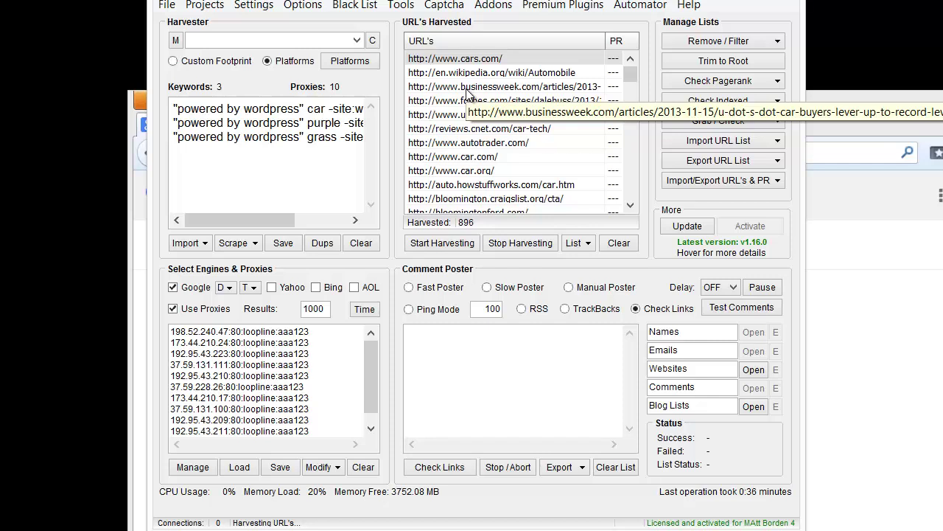
pyautogui.doubleClick(327, 308)
pyautogui.write('1')
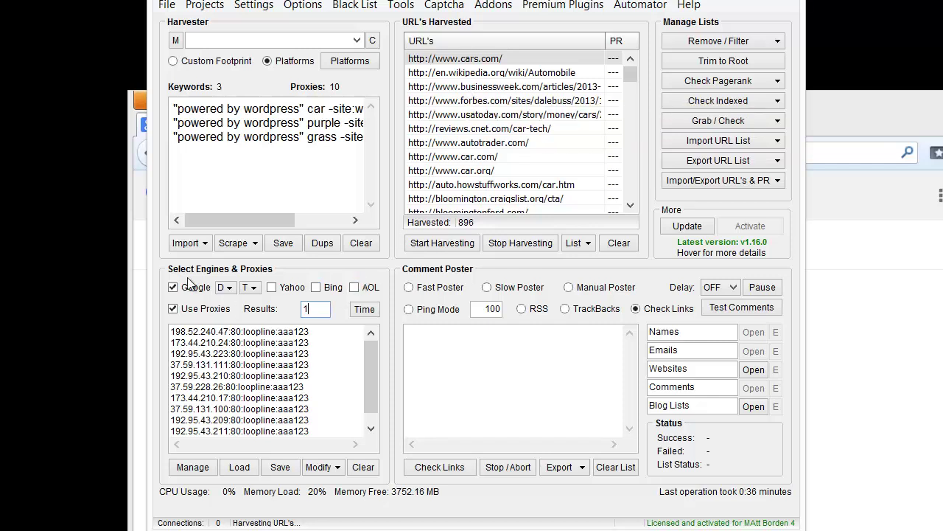
pyautogui.write('00')
pyautogui.press('BackSpace')
pyautogui.press('BackSpace')
pyautogui.write('50')
pyautogui.press('Left')
pyautogui.press('Left')
pyautogui.press('BackSpace')
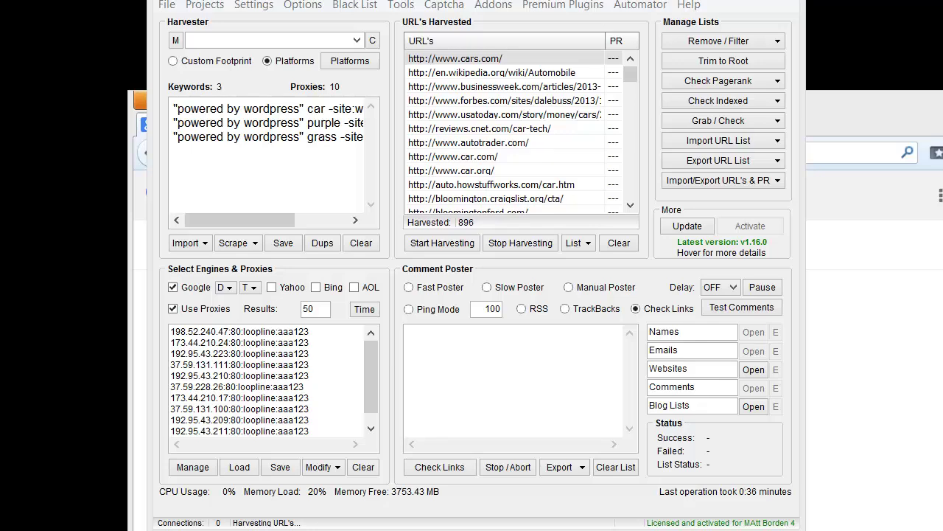
# Step: Highlight the blue widgets search phrase on the Google results page and switch back to ScrapeBox
pyautogui.click(832, 260)
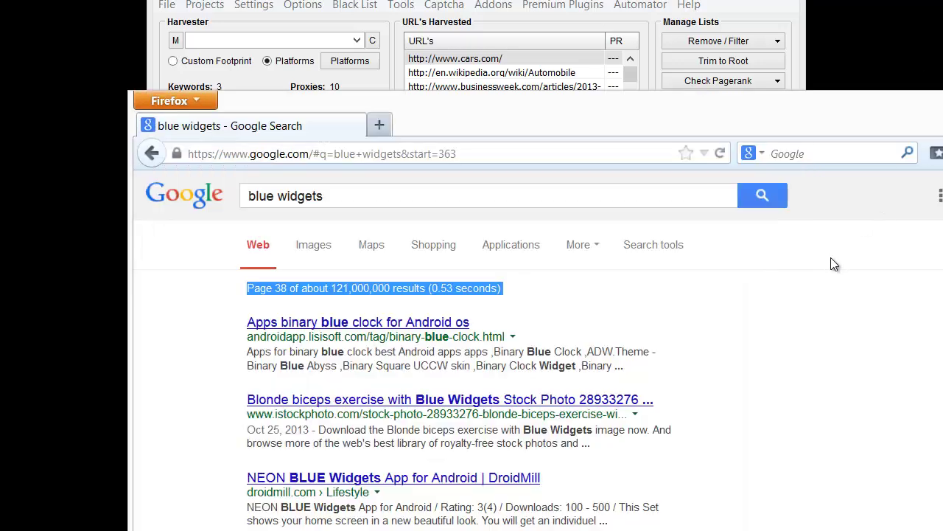
pyautogui.moveTo(336, 196); pyautogui.dragTo(235, 199)
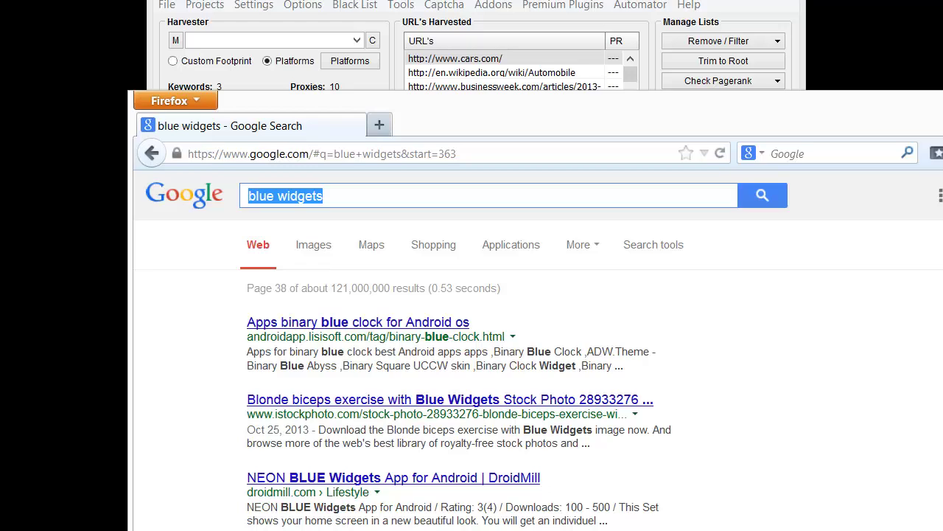
pyautogui.hotkey('alt', 'Tab')
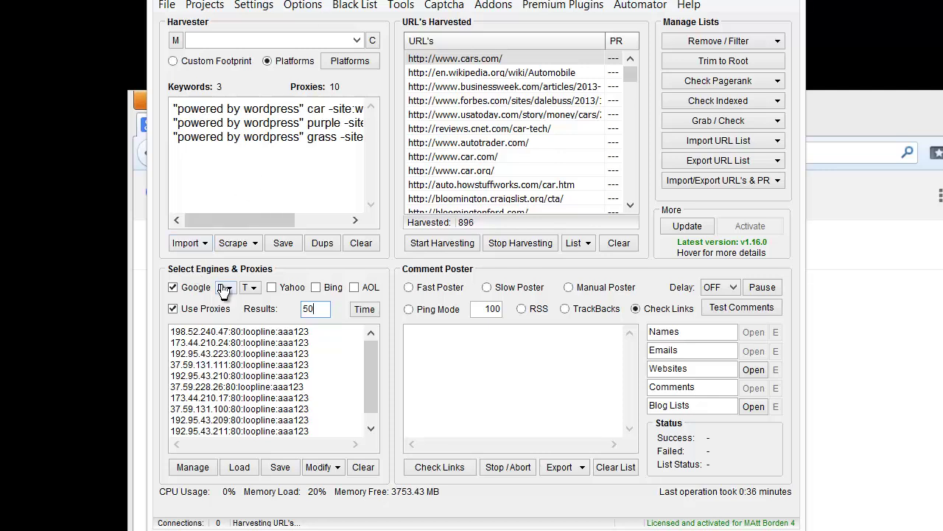
# Step: Examine the Google engine's query string in the custom harvester settings, then close the settings
pyautogui.click(254, 5)
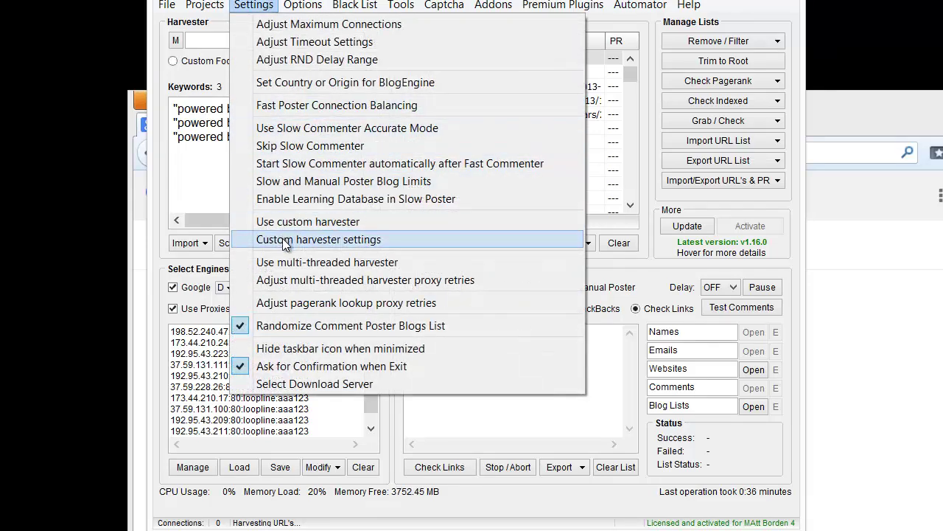
pyautogui.click(282, 238)
pyautogui.click(275, 142)
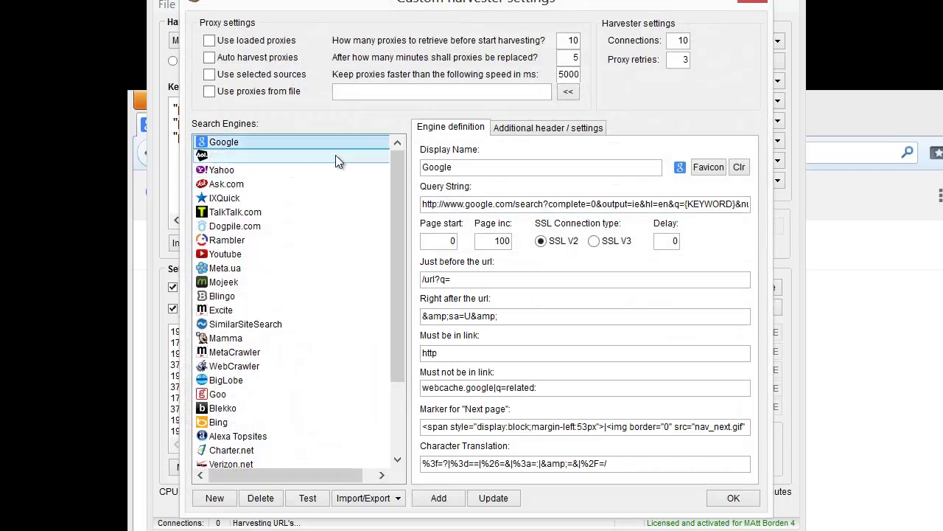
pyautogui.moveTo(472, 204); pyautogui.dragTo(788, 219)
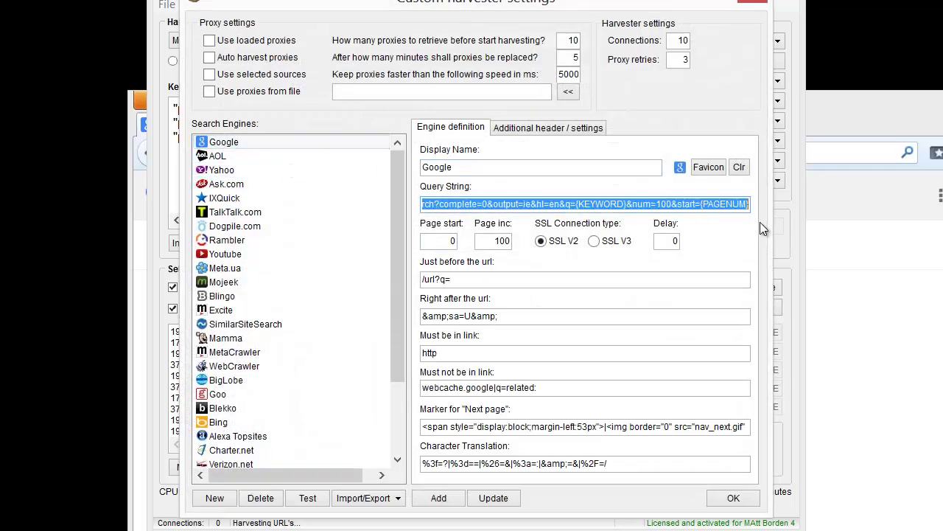
pyautogui.moveTo(704, 205); pyautogui.dragTo(430, 213)
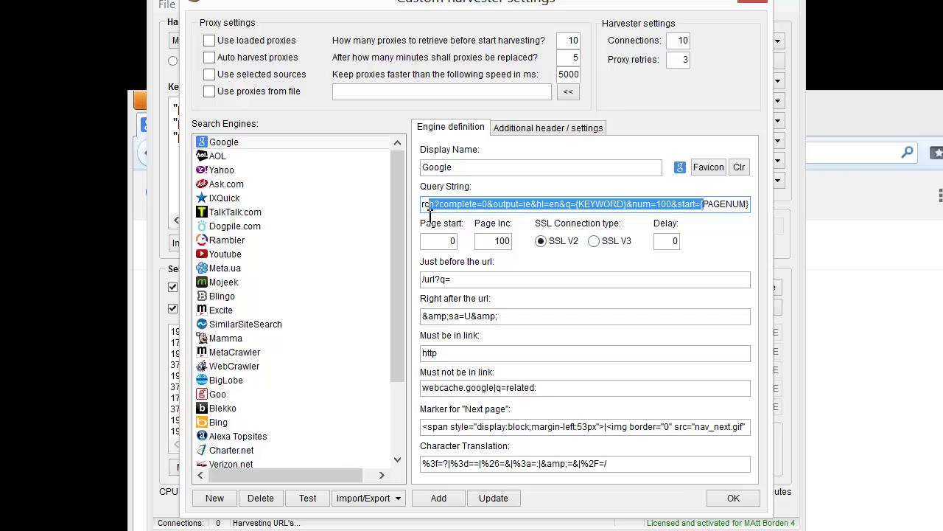
pyautogui.moveTo(541, 1); pyautogui.dragTo(460, 27)
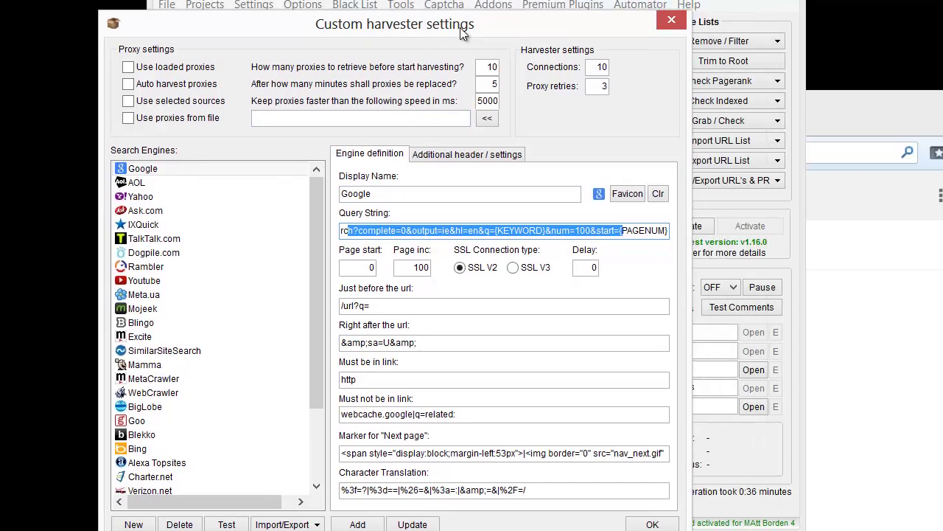
pyautogui.click(663, 26)
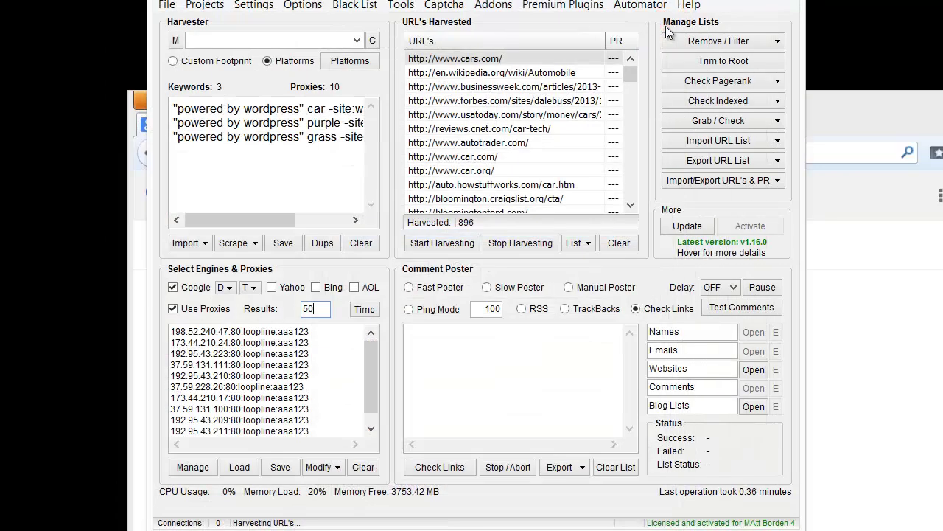
# Step: Add google.com.au to the Google engines and select it as the Google domain for harvesting
pyautogui.click(228, 288)
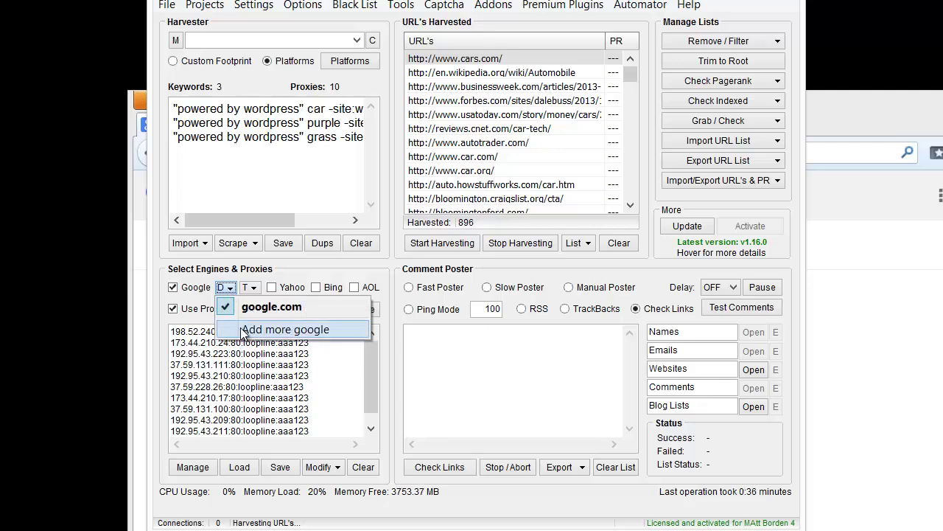
pyautogui.click(284, 329)
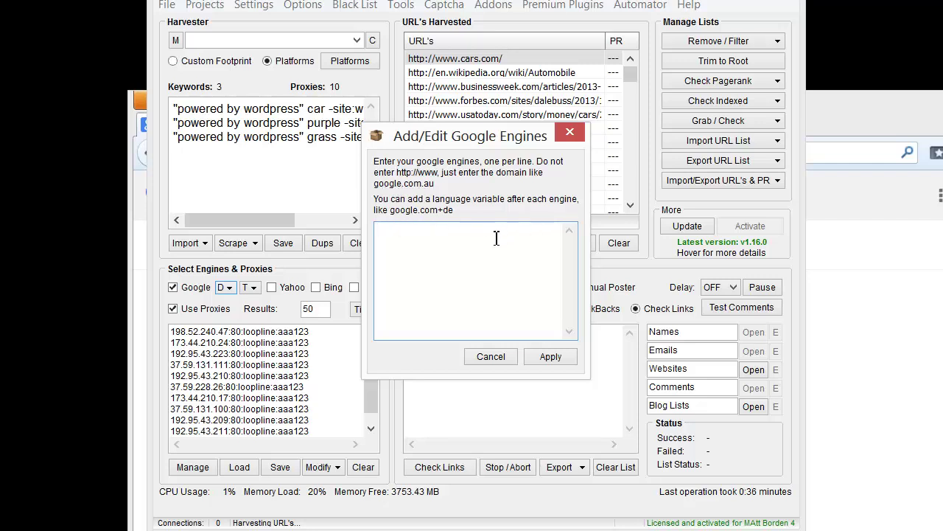
pyautogui.click(471, 248)
pyautogui.write('google.com/a')
pyautogui.press('BackSpace')
pyautogui.press('BackSpace')
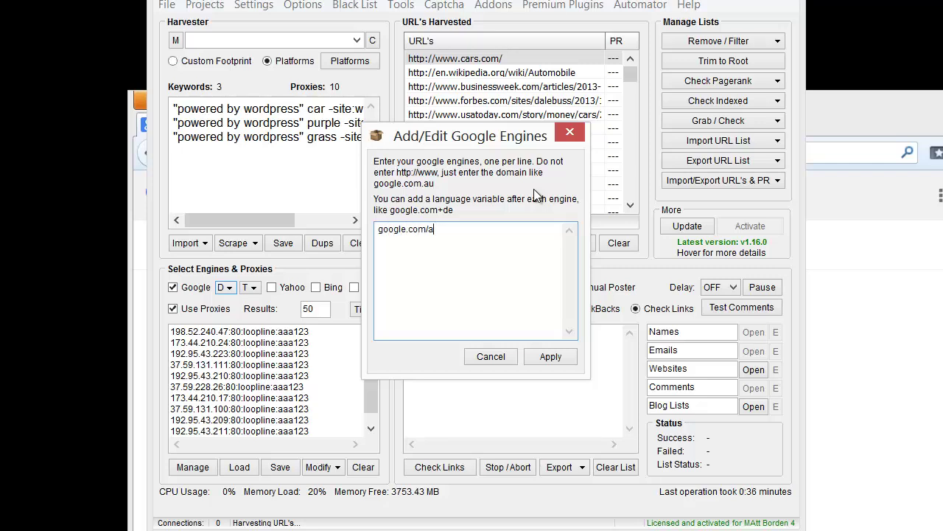
pyautogui.write('.au')
pyautogui.click(545, 359)
pyautogui.click(230, 288)
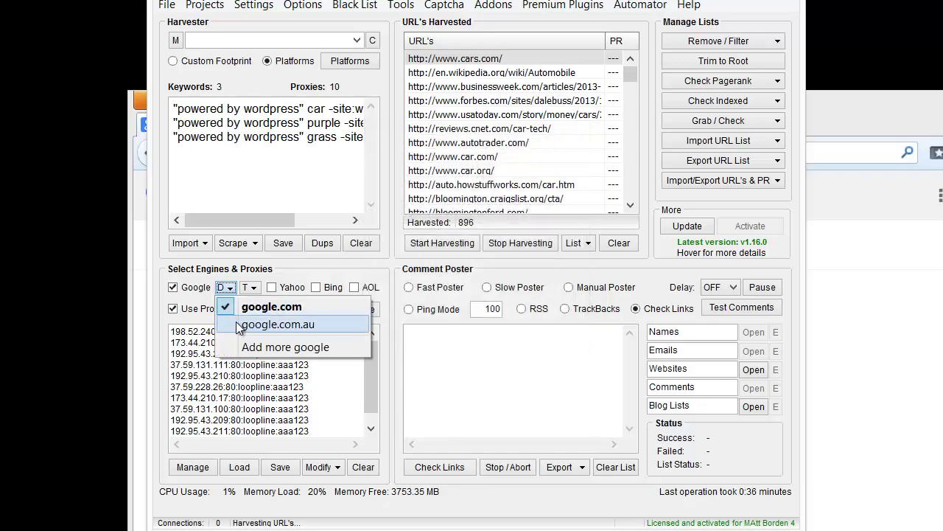
pyautogui.click(269, 324)
# Step: Review the available Google domains and the Default, Videos, News and Blogs result types without changing them
pyautogui.click(230, 291)
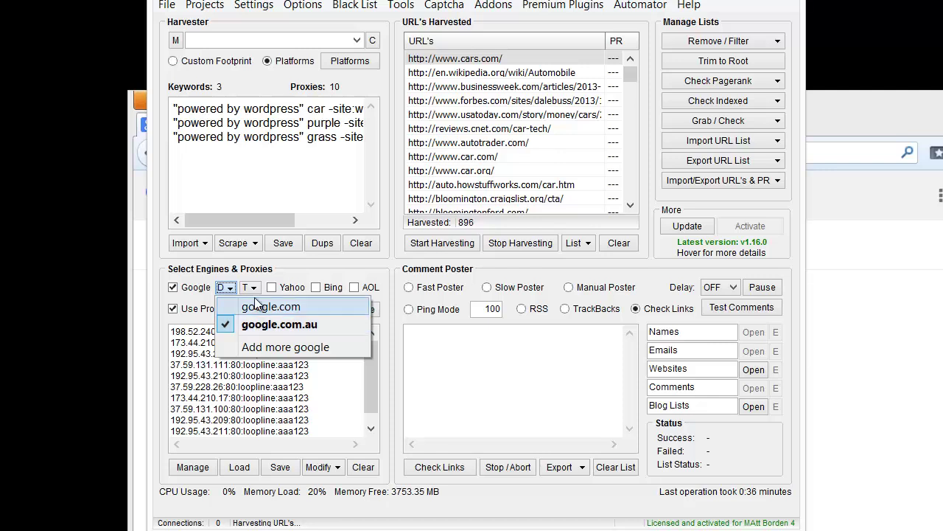
pyautogui.click(266, 279)
pyautogui.click(229, 290)
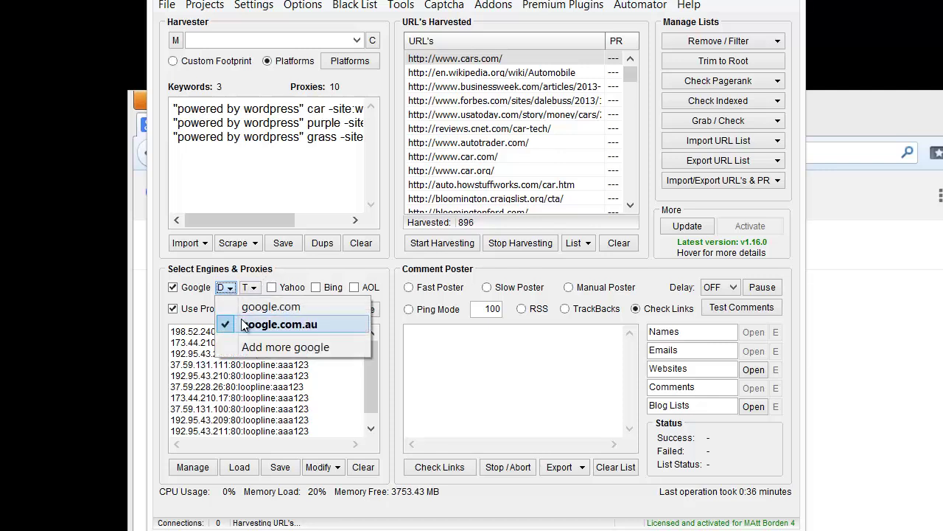
pyautogui.click(250, 289)
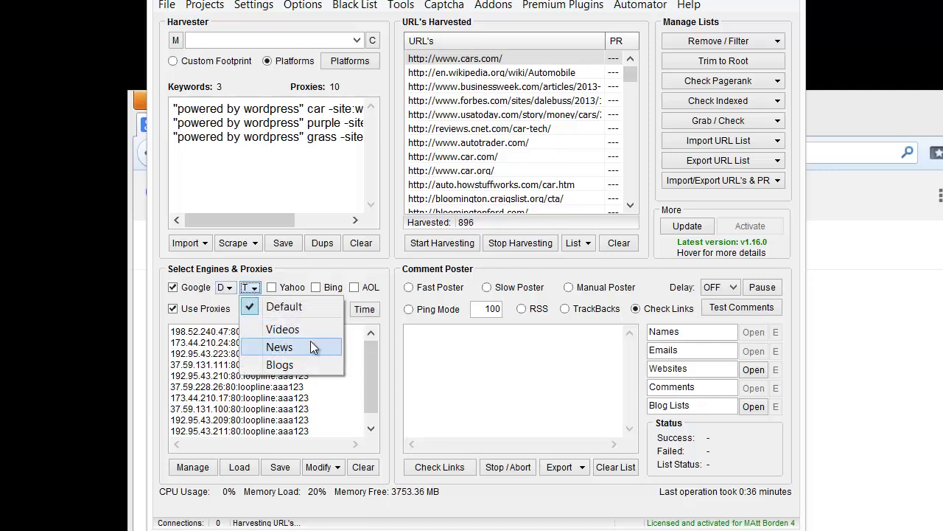
pyautogui.click(225, 287)
pyautogui.click(378, 286)
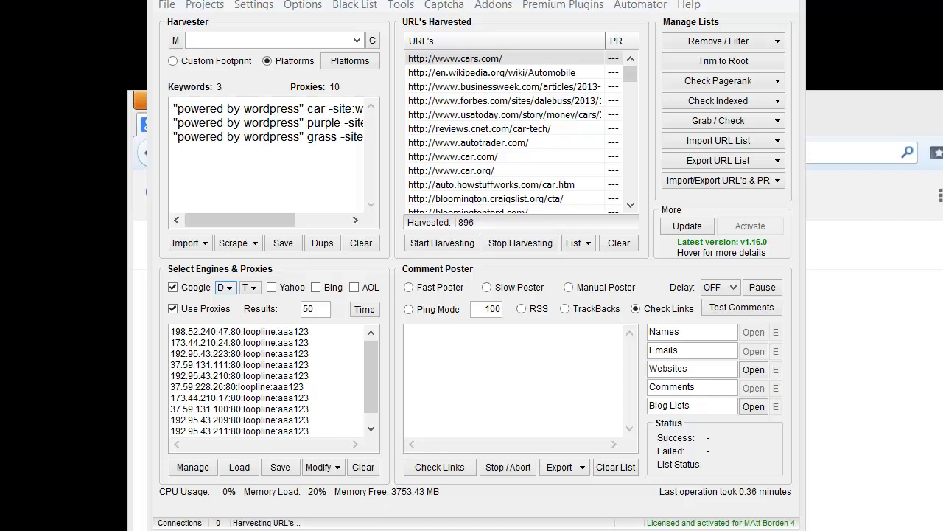
pyautogui.click(265, 38)
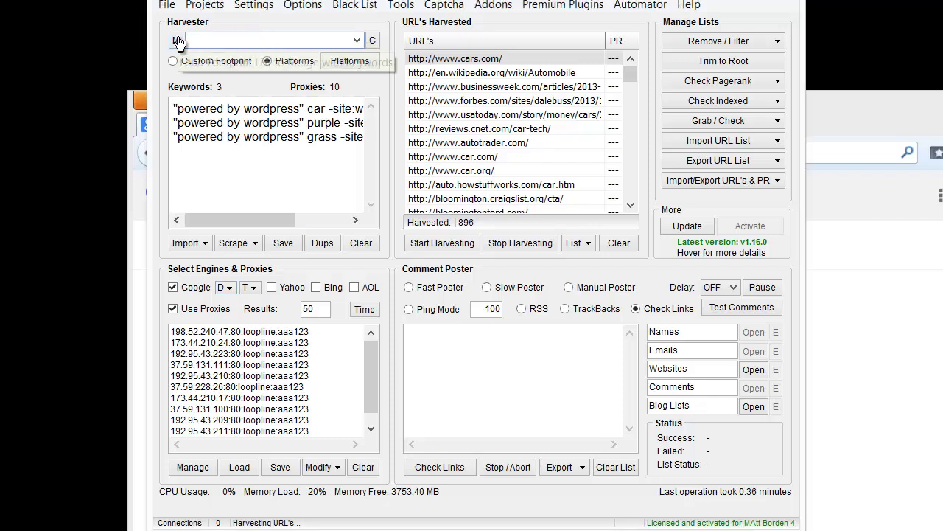
pyautogui.click(213, 150)
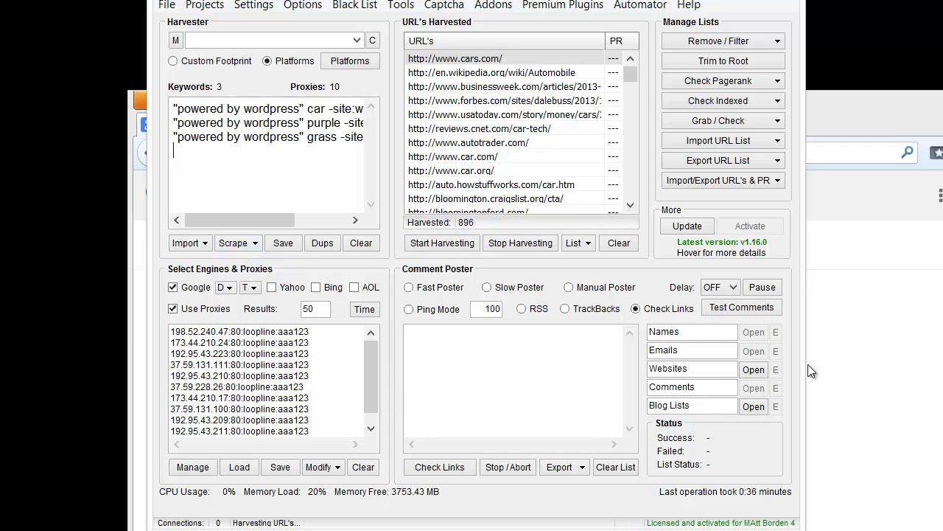
pyautogui.click(811, 291)
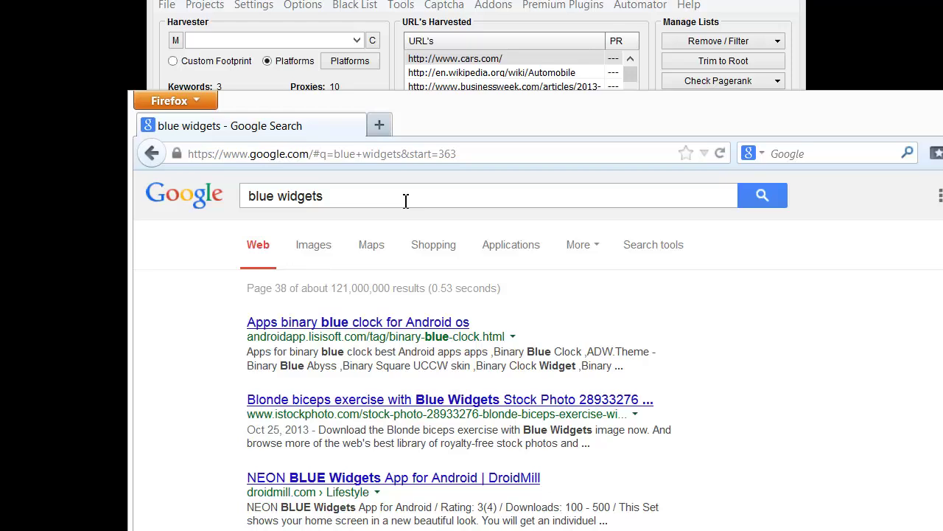
pyautogui.click(390, 1)
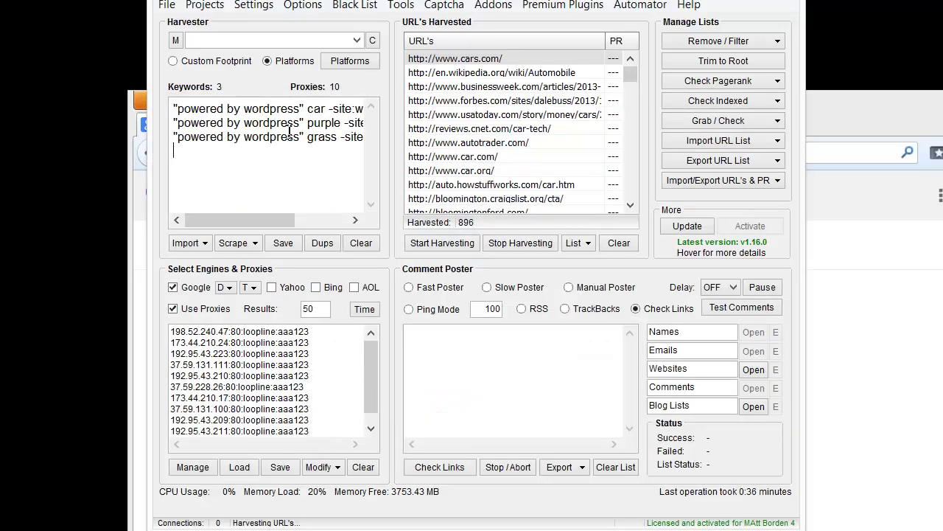
pyautogui.click(271, 41)
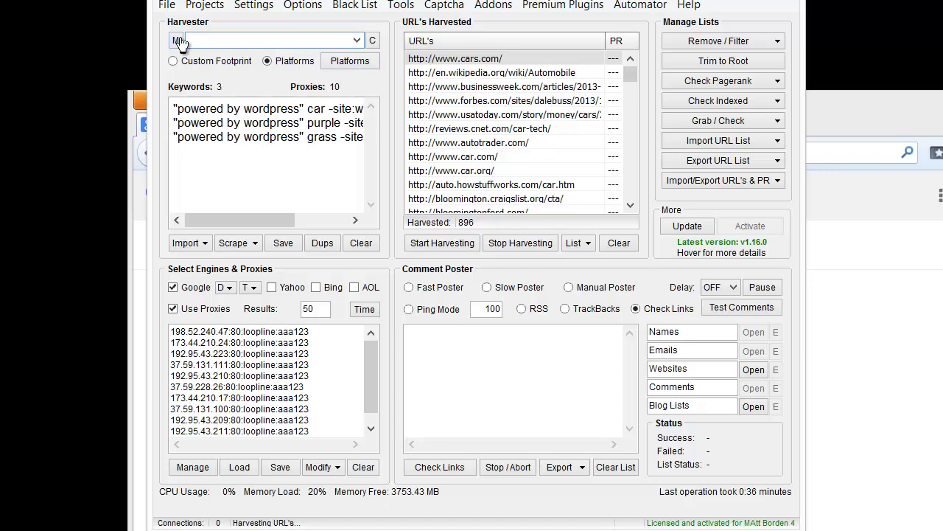
pyautogui.click(187, 63)
pyautogui.click(289, 63)
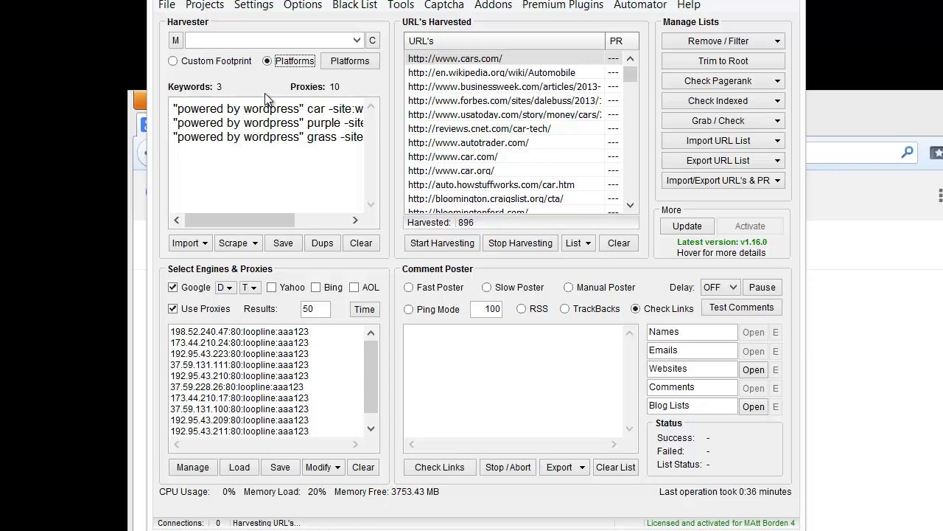
# Step: Enter site: as the footprint and clear all keywords from the harvester's keyword list
pyautogui.click(243, 47)
pyautogui.write('sit')
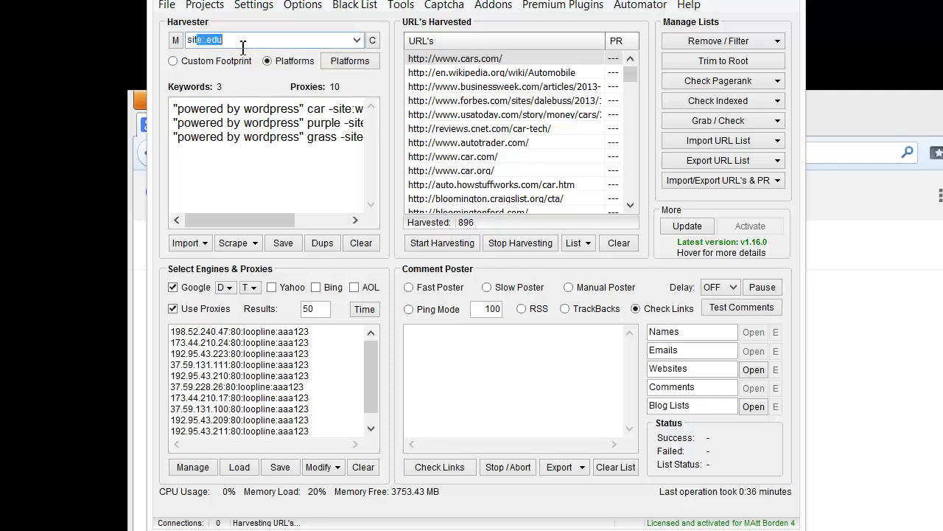
pyautogui.press('BackSpace')
pyautogui.click(361, 243)
pyautogui.click(510, 324)
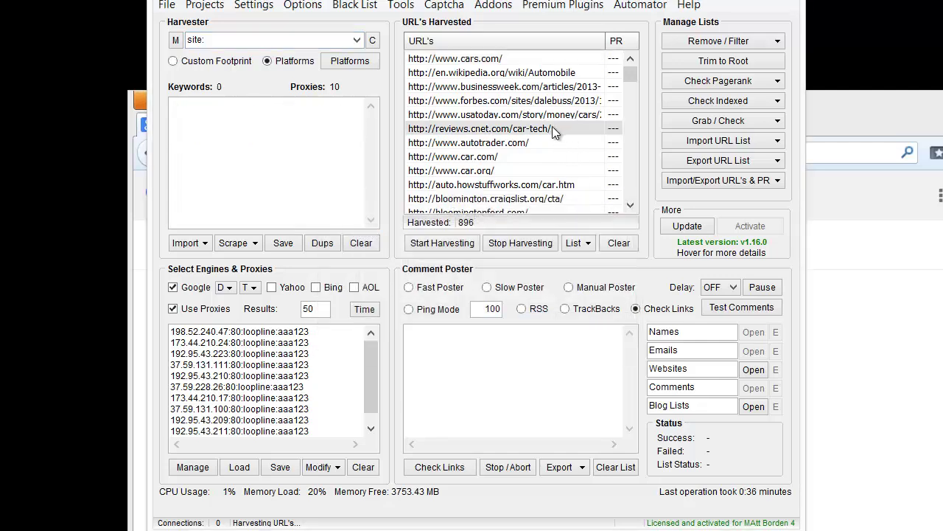
# Step: Trim all harvested URLs to their root domains
pyautogui.scroll(-5, 617, 95)
pyautogui.click(709, 40)
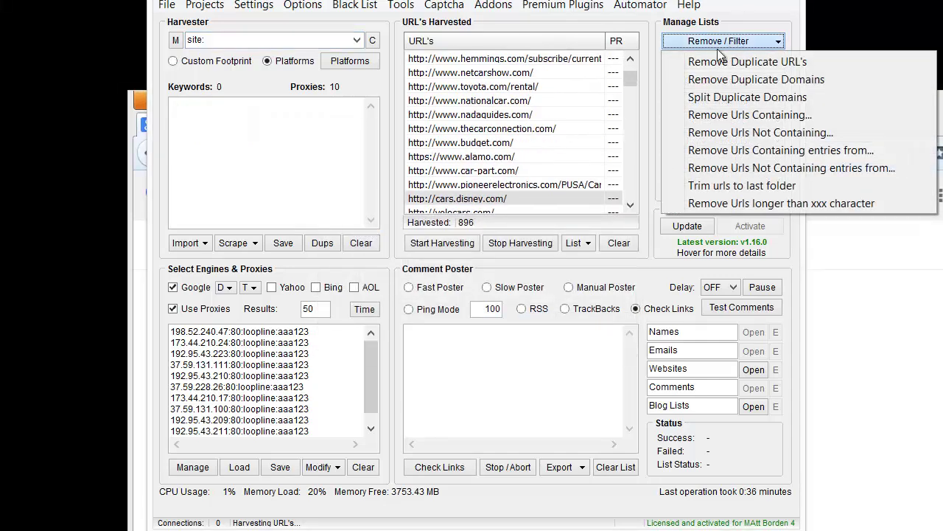
pyautogui.click(645, 28)
pyautogui.click(679, 63)
pyautogui.click(528, 323)
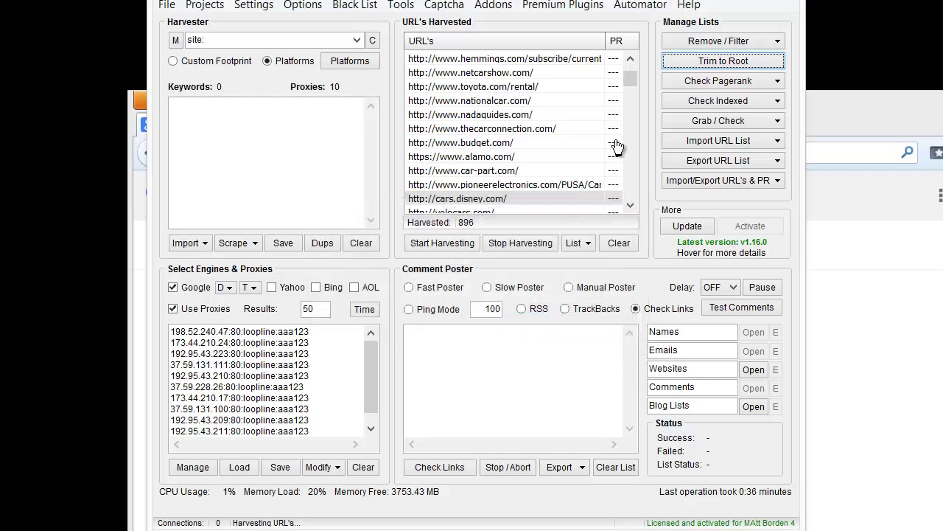
pyautogui.click(541, 325)
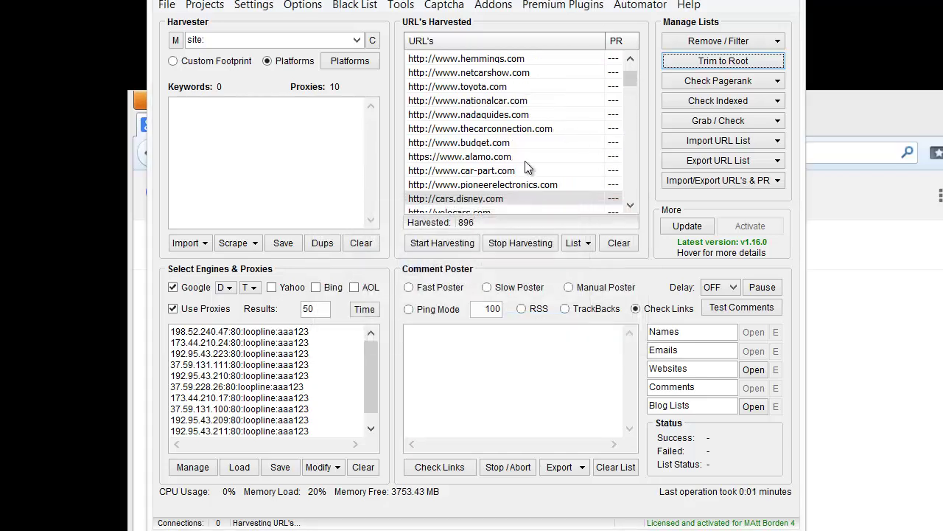
# Step: Copy the harvested URLs from netcarshow.com through cars.disney.com and paste them into the keyword list
pyautogui.click(546, 72)
pyautogui.keyDown('shift'); pyautogui.click(520, 194); pyautogui.keyUp('shift')
pyautogui.rightClick(520, 171)
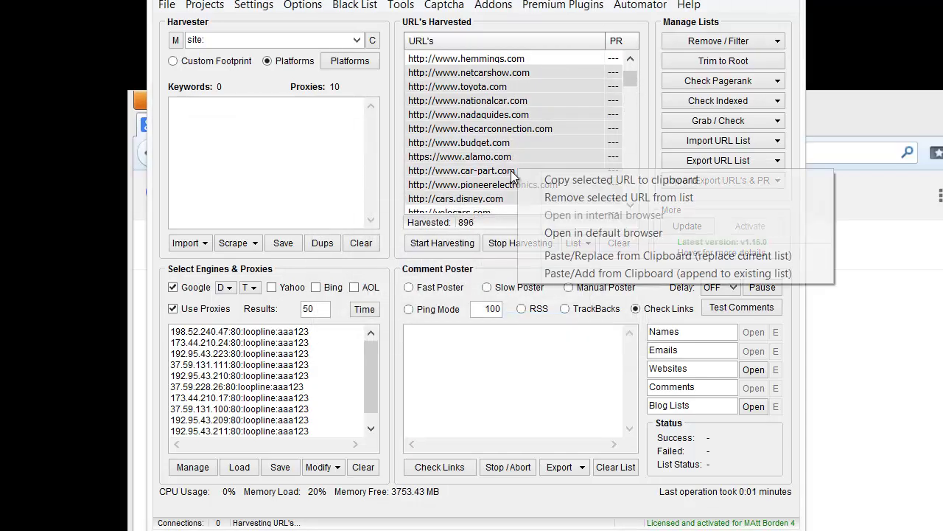
pyautogui.click(549, 181)
pyautogui.click(290, 147)
pyautogui.hotkey('ctrl', 'v')
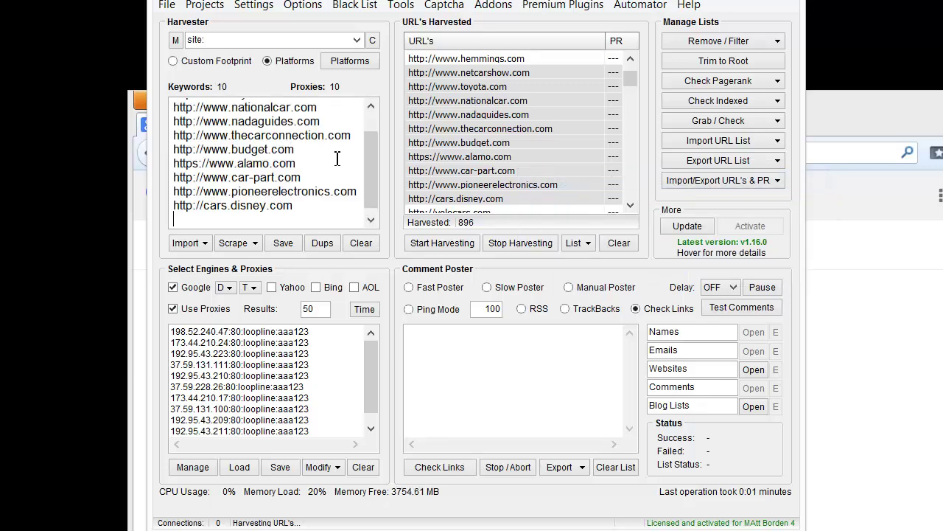
pyautogui.click(439, 241)
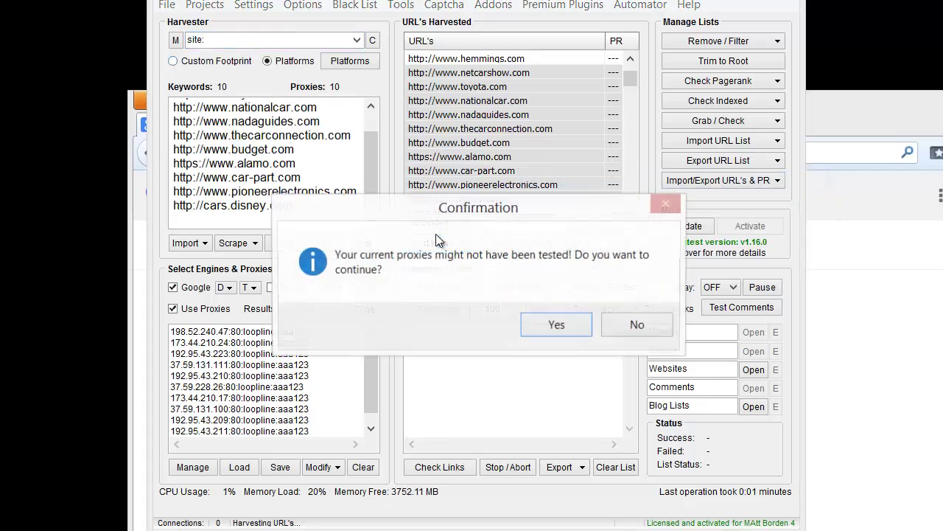
pyautogui.click(553, 324)
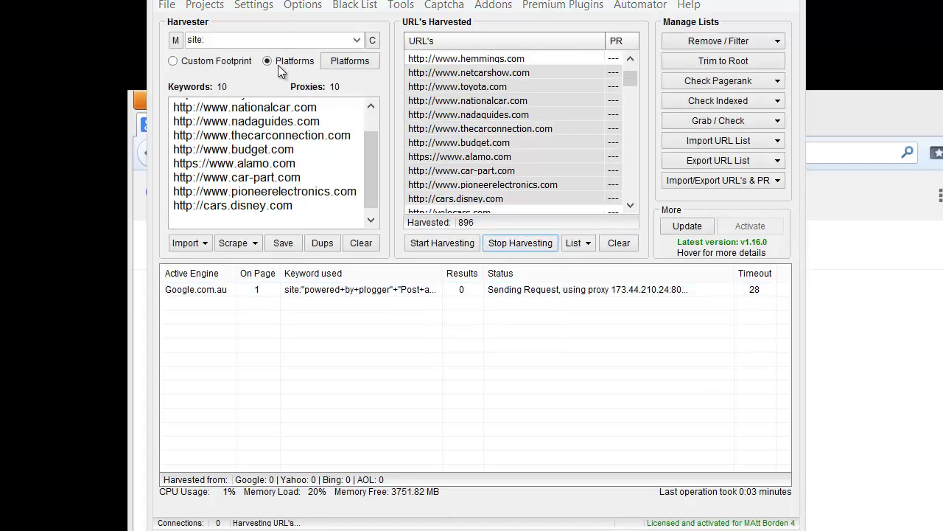
pyautogui.click(667, 404)
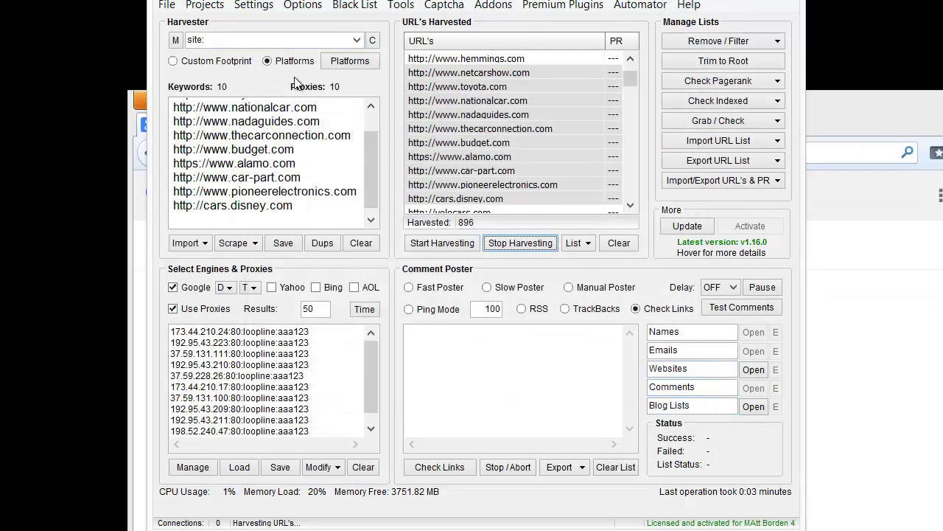
# Step: Switch the harvester to Custom Footprint, start harvesting with the untested proxies, and stop the harvest to close its results
pyautogui.click(215, 62)
pyautogui.click(440, 243)
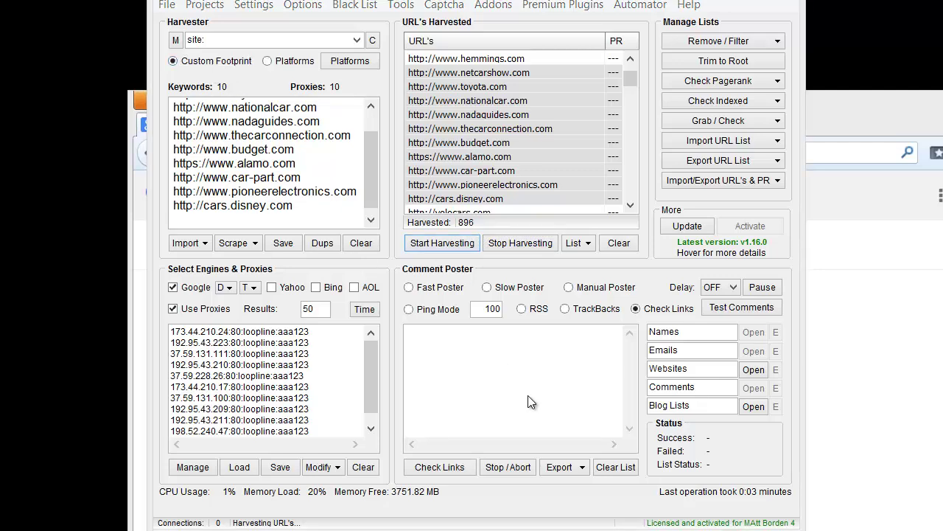
pyautogui.click(553, 326)
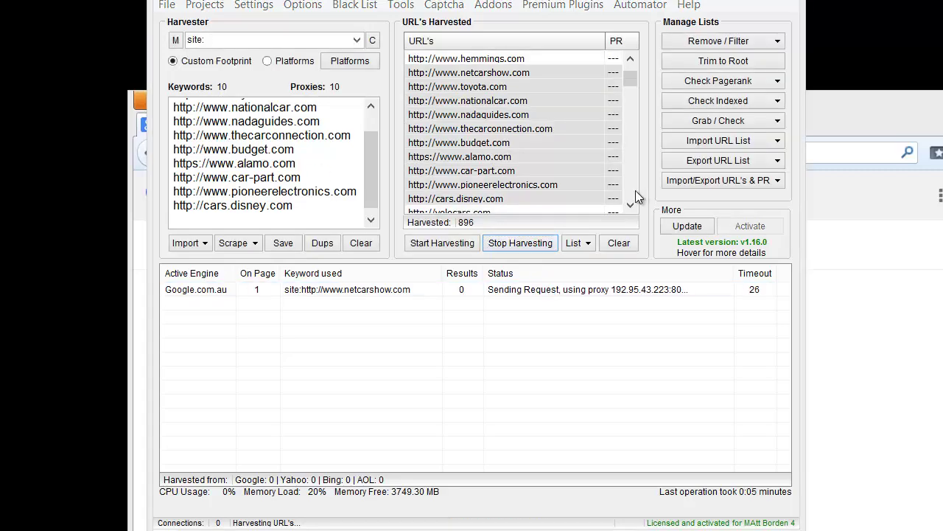
pyautogui.click(674, 407)
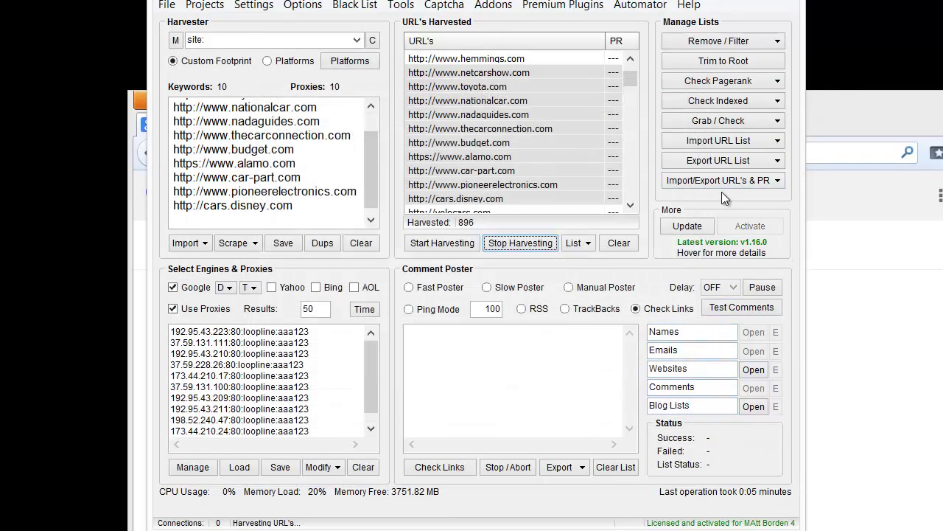